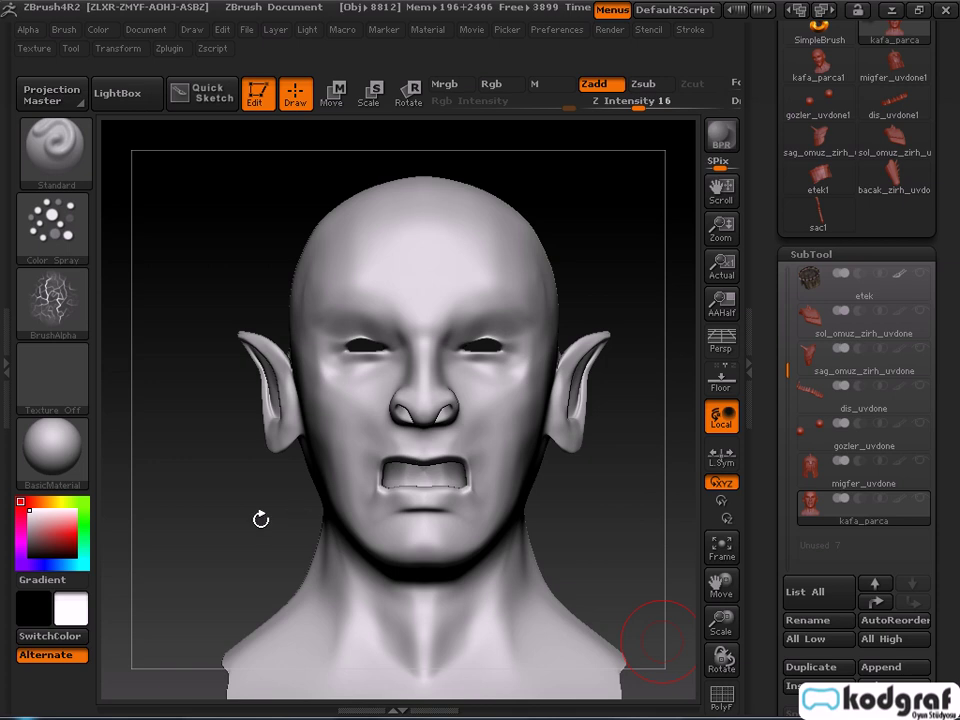
Inspect the kafa_parca head from the top, back, side and front.
left_click_drag(253, 529, 350, 534)
left_click_drag(535, 601, 596, 645)
right_click_drag(619, 598, 632, 662, "ctrl")
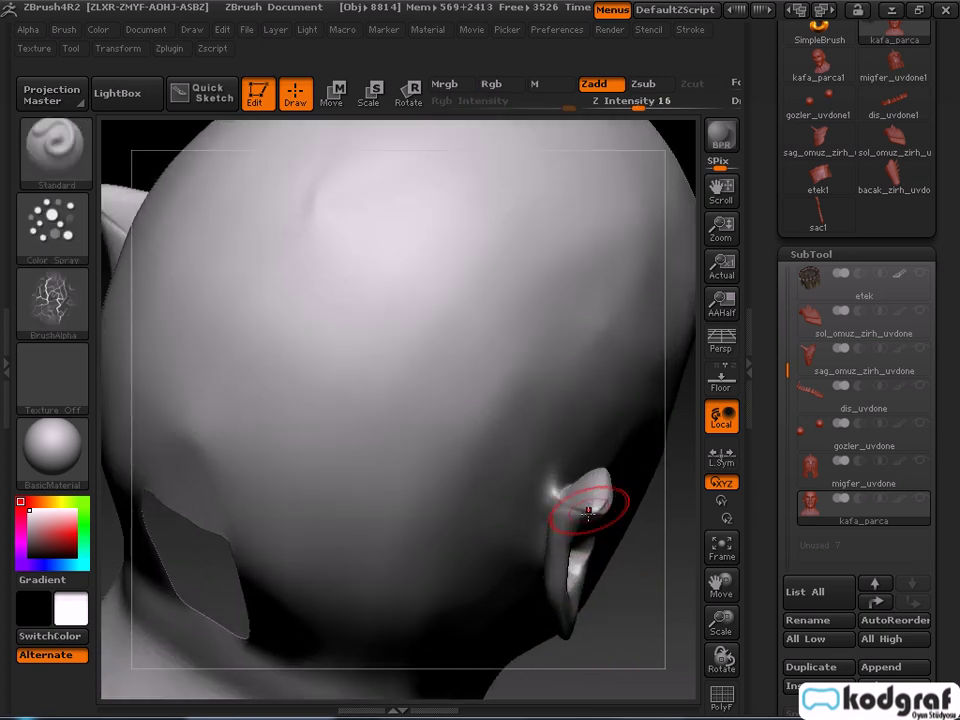
left_click_drag(612, 595, 589, 588)
mouse_move(589, 588)
right_mouse_down()
mouse_move(491, 521)
mouse_move(457, 470)
right_mouse_up()
mouse_move(556, 620)
right_mouse_down()
mouse_move(504, 628)
mouse_move(514, 589)
mouse_move(331, 355)
right_mouse_up()
right_click_drag(331, 355, 535, 594, "ctrl")
mouse_move(514, 480)
right_mouse_down("ctrl")
mouse_move(487, 394)
mouse_move(496, 519)
mouse_move(485, 453)
right_mouse_up("ctrl")
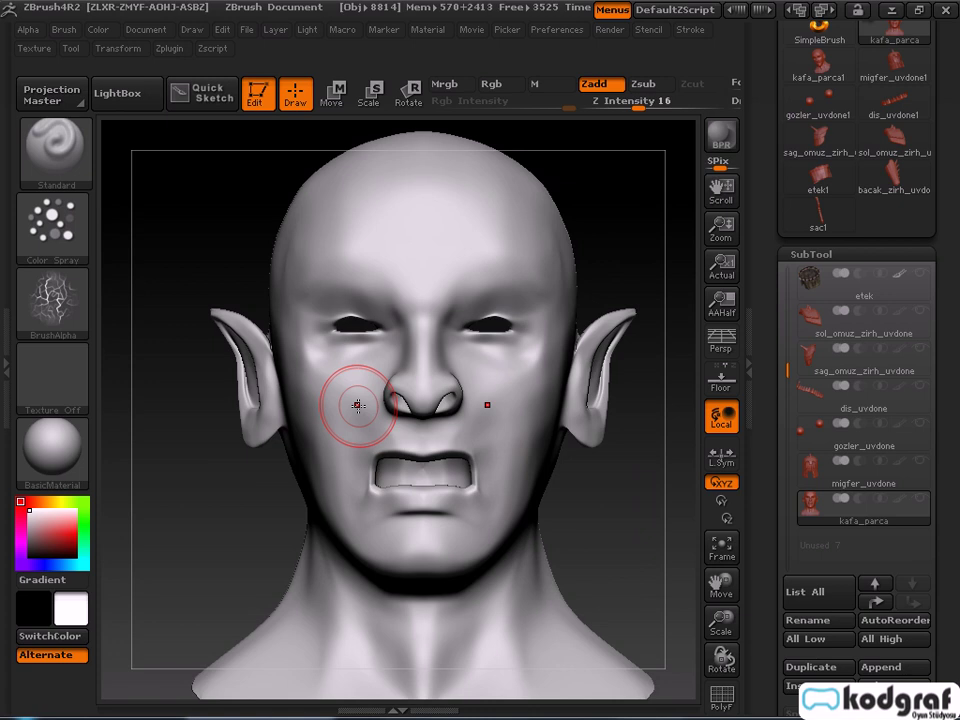
mouse_move(358, 405)
right_mouse_down()
mouse_move(418, 408)
mouse_move(284, 411)
right_mouse_up()
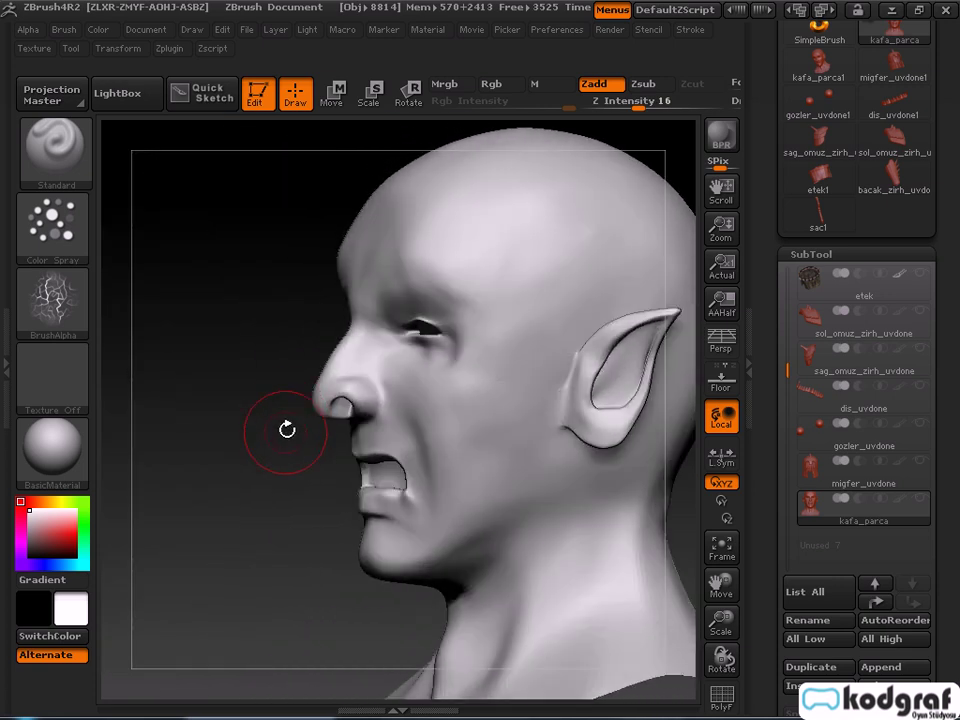
left_click_drag(274, 463, 341, 462)
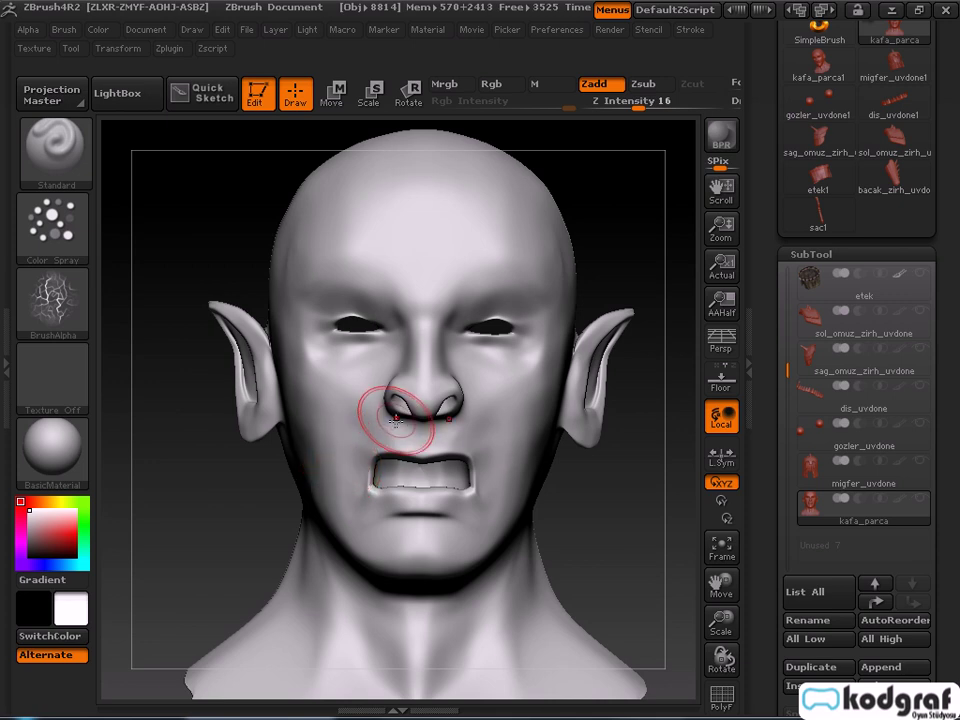
right_click_drag(388, 435, 371, 433, "shift")
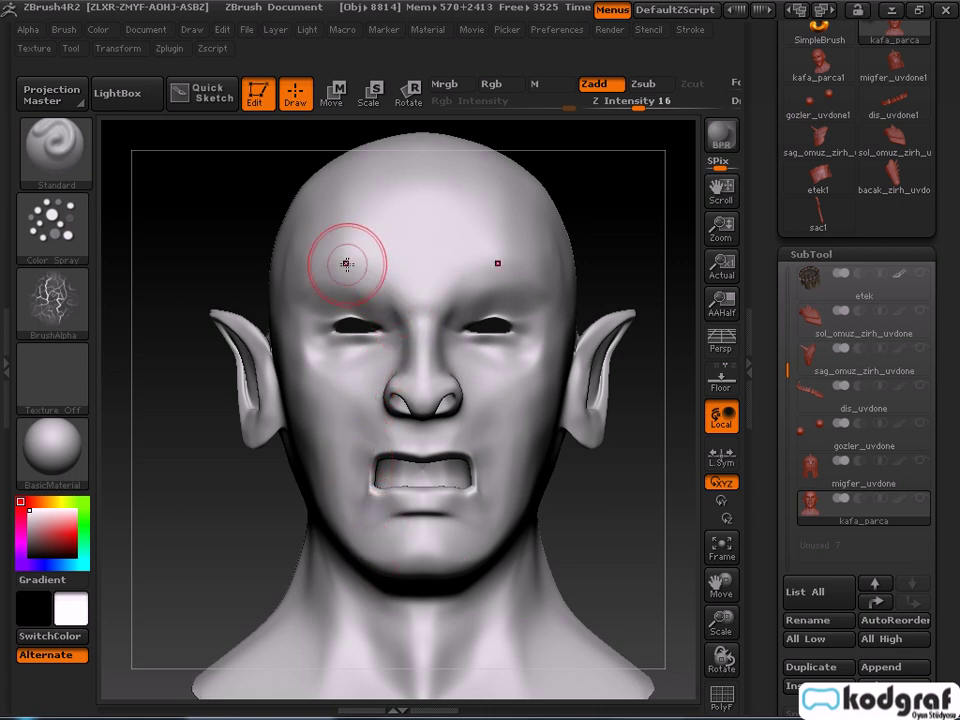
Switch to the orc_front image in Windows Photo Viewer, study the orc's facial forms, and return to ZBrush.
left_click(897, 8)
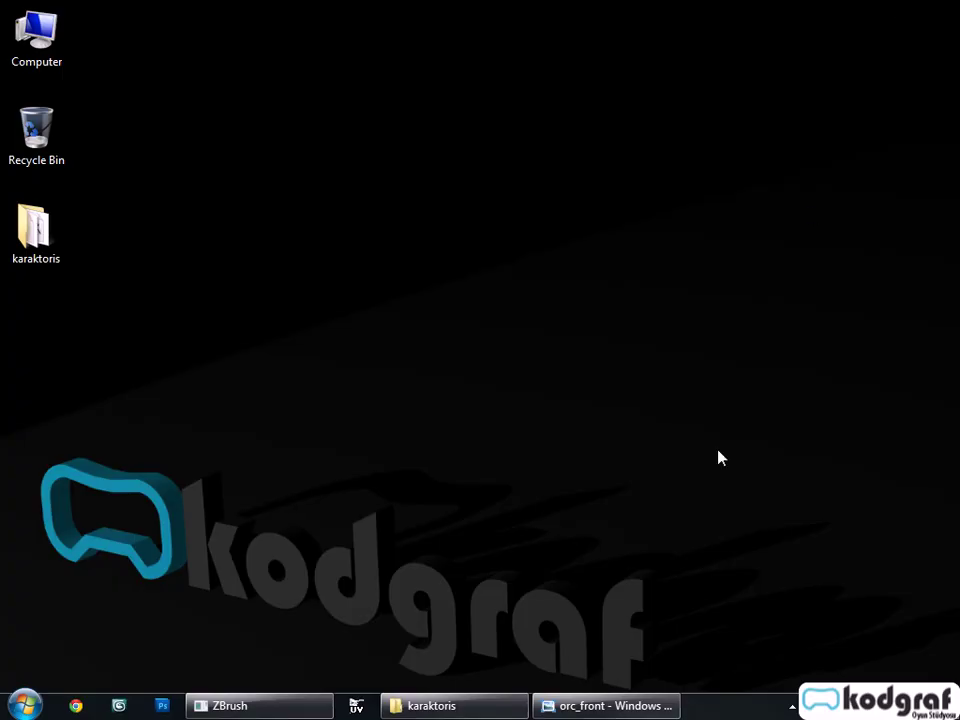
left_click(608, 706)
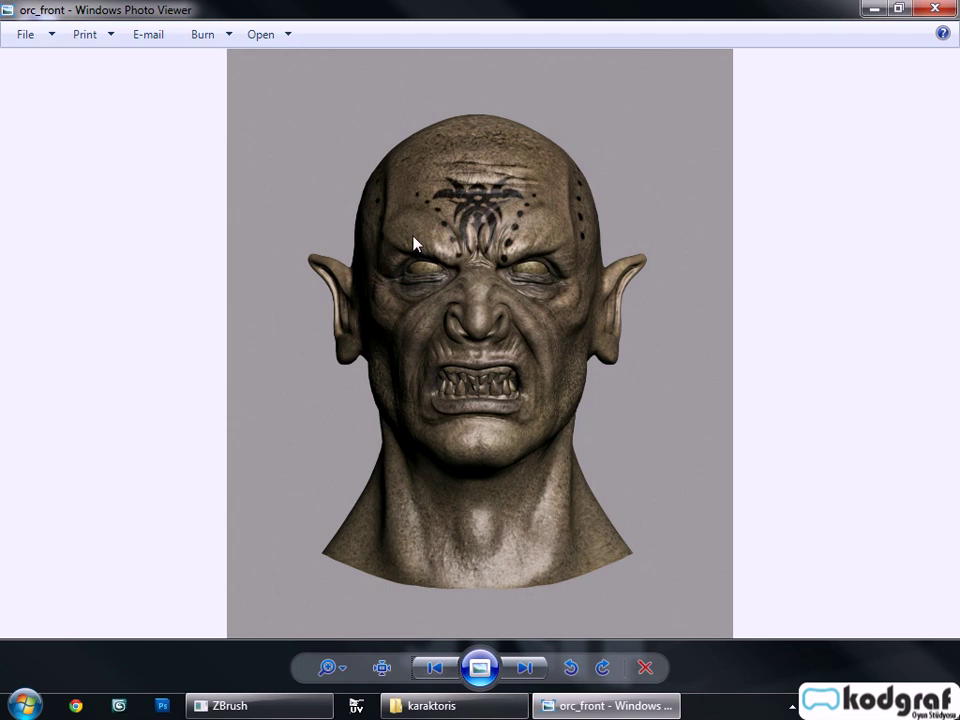
left_click(230, 705)
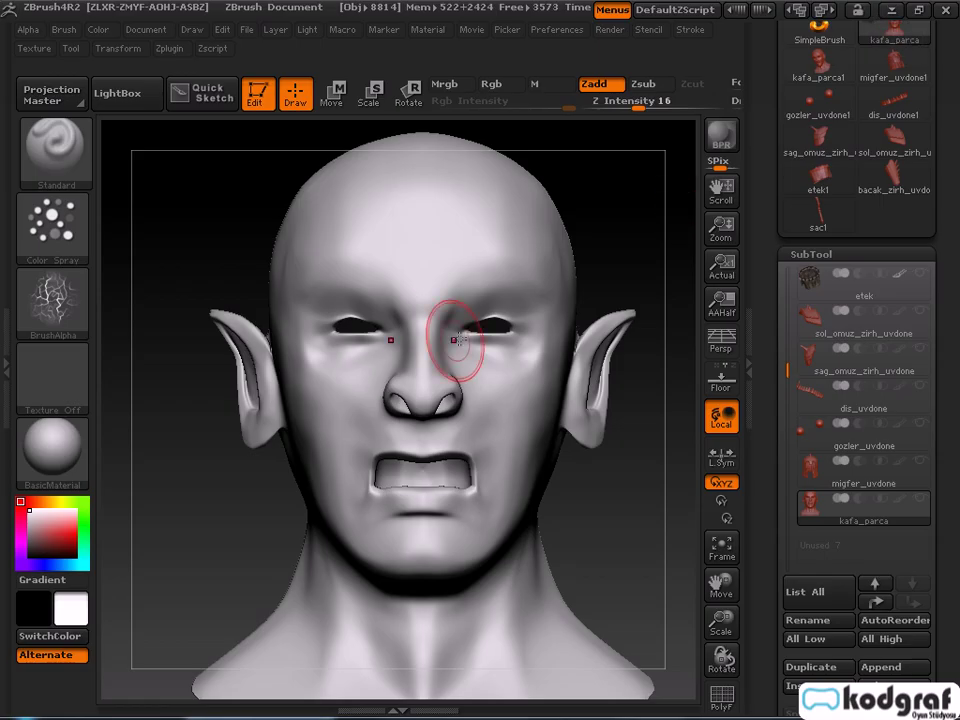
Set the Standard brush to a FreeHand stroke without an alpha, and select the Selwy_Fold_B sculpting brush.
mouse_move(513, 370)
right_mouse_down("ctrl")
mouse_move(516, 388)
mouse_move(484, 380)
mouse_move(515, 544)
right_mouse_up("ctrl")
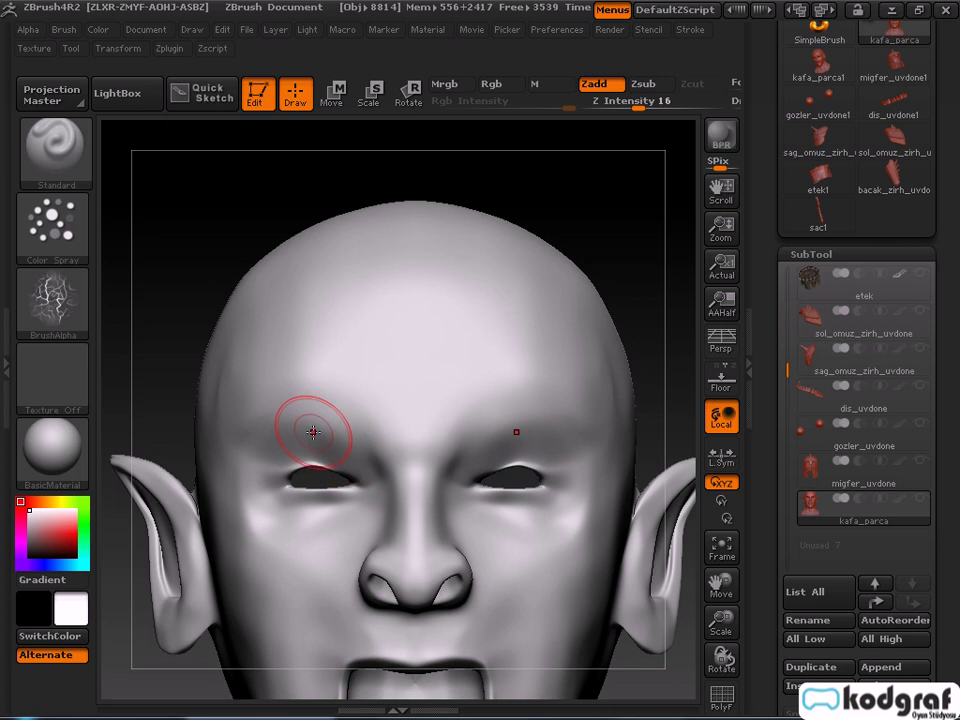
left_click(52, 226)
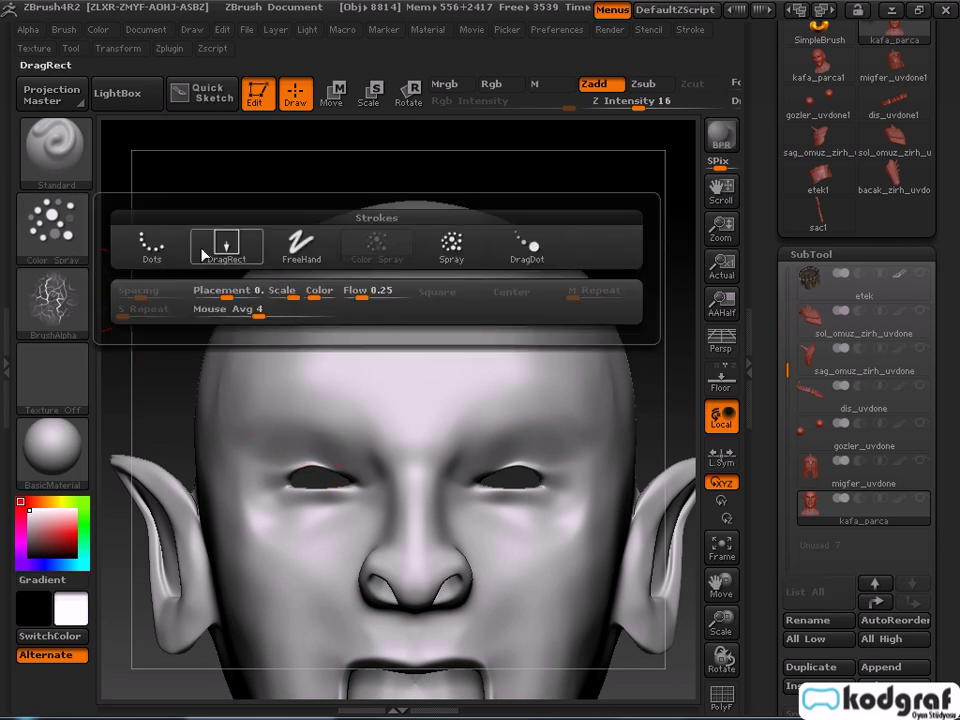
left_click(296, 242)
left_click(50, 300)
left_click(178, 318)
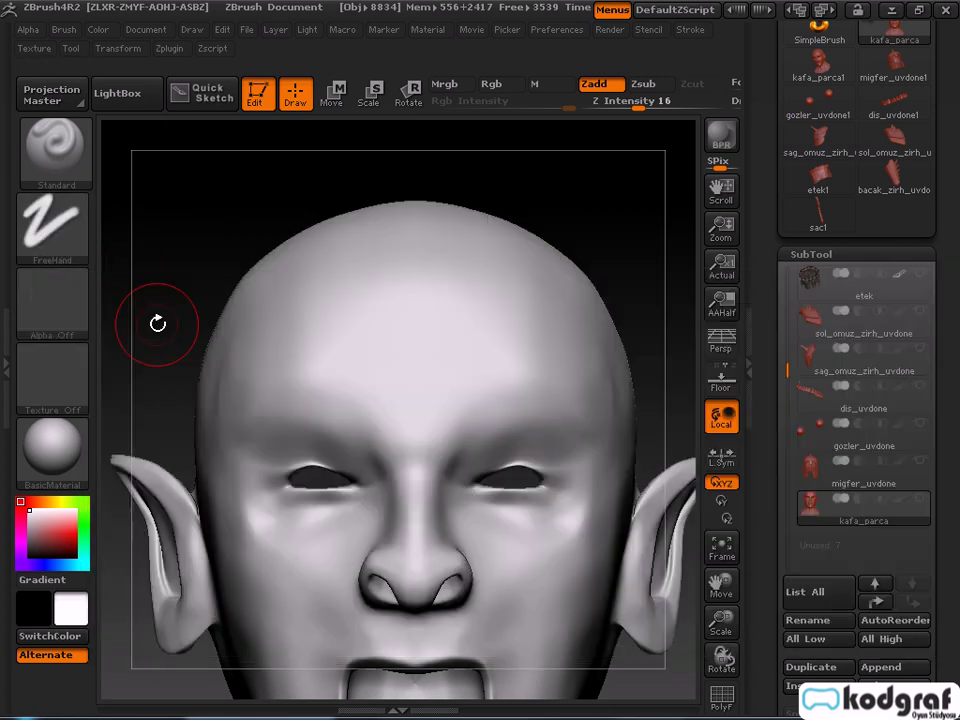
left_click(52, 152)
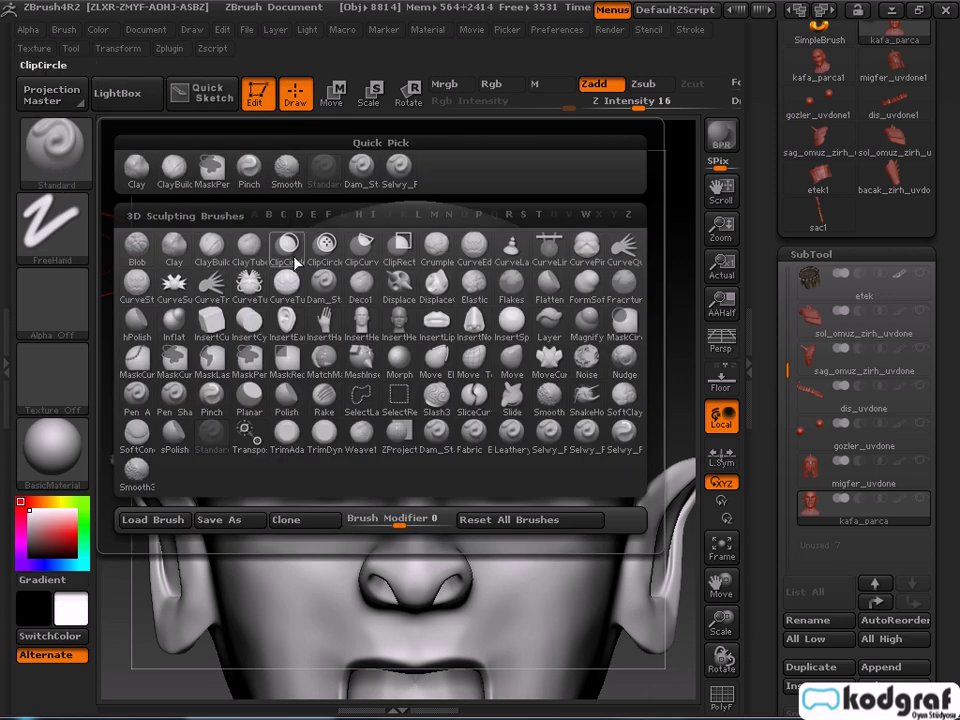
left_click(517, 450)
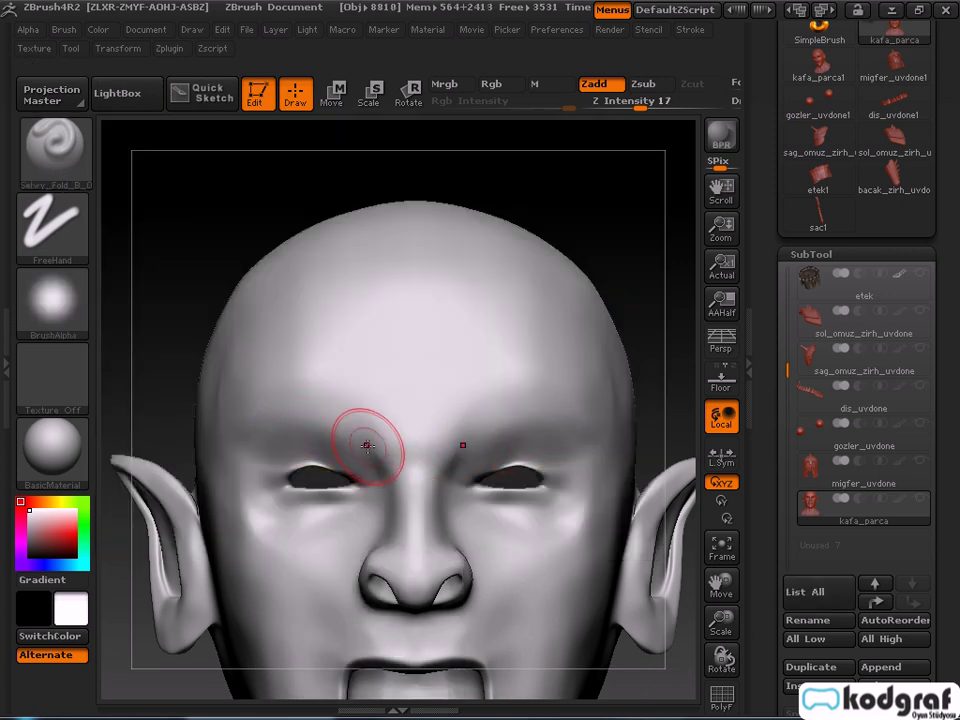
Adjust the brush size, make the first strokes along the brow above the eye, and set Z Intensity to 20.
key("space")
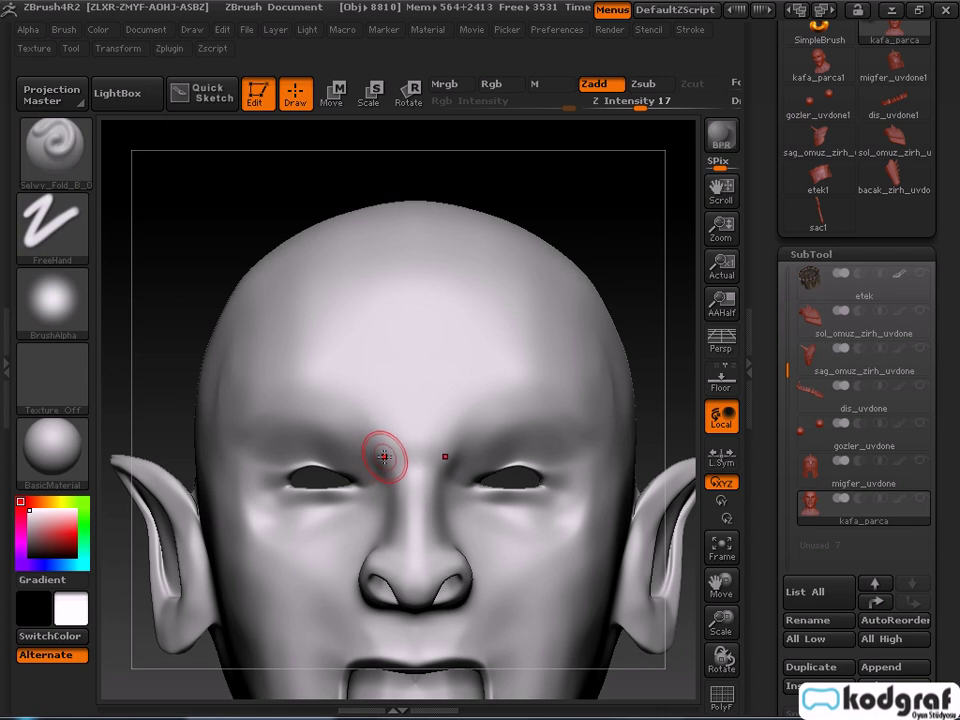
left_click_drag(384, 453, 381, 453)
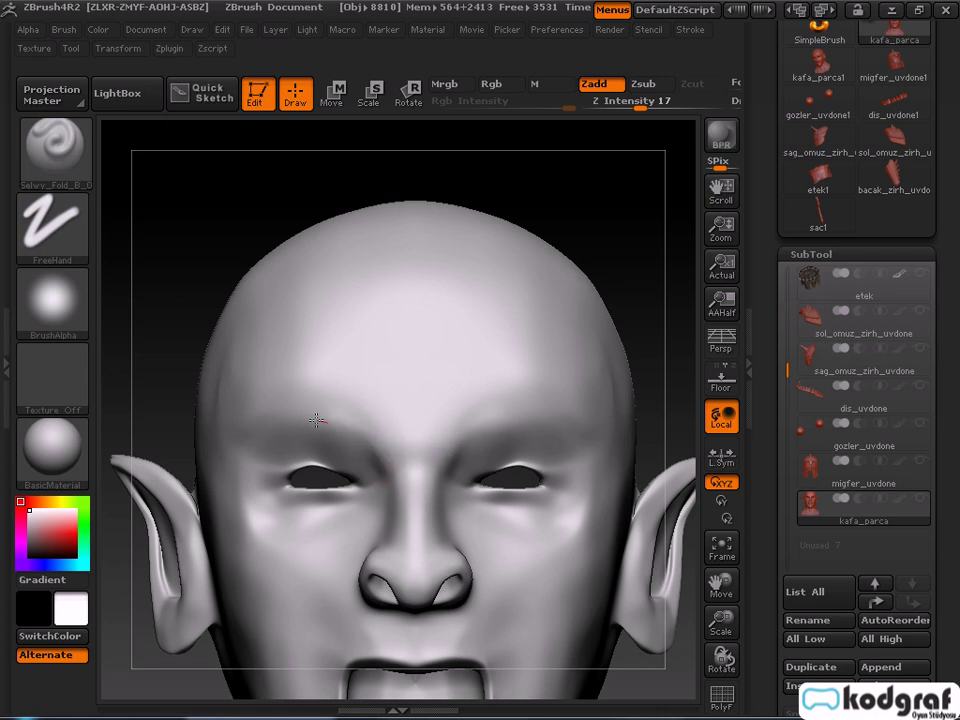
left_click_drag(229, 420, 226, 420)
key("space")
mouse_move(360, 402)
left_mouse_down()
mouse_move(376, 404)
mouse_move(247, 399)
left_mouse_up()
left_click_drag(639, 107, 645, 107)
Sculpt symmetrical strokes along the brow ridge between the nose bridge and the temple.
mouse_move(392, 460)
left_mouse_down()
mouse_move(328, 415)
mouse_move(247, 419)
left_mouse_up()
mouse_move(305, 405)
right_mouse_down()
mouse_move(294, 448)
mouse_move(336, 434)
right_mouse_up()
mouse_move(376, 451)
left_mouse_down()
mouse_move(327, 412)
mouse_move(244, 406)
left_mouse_up()
right_click_drag(312, 432, 301, 373)
left_click_drag(308, 428, 354, 438)
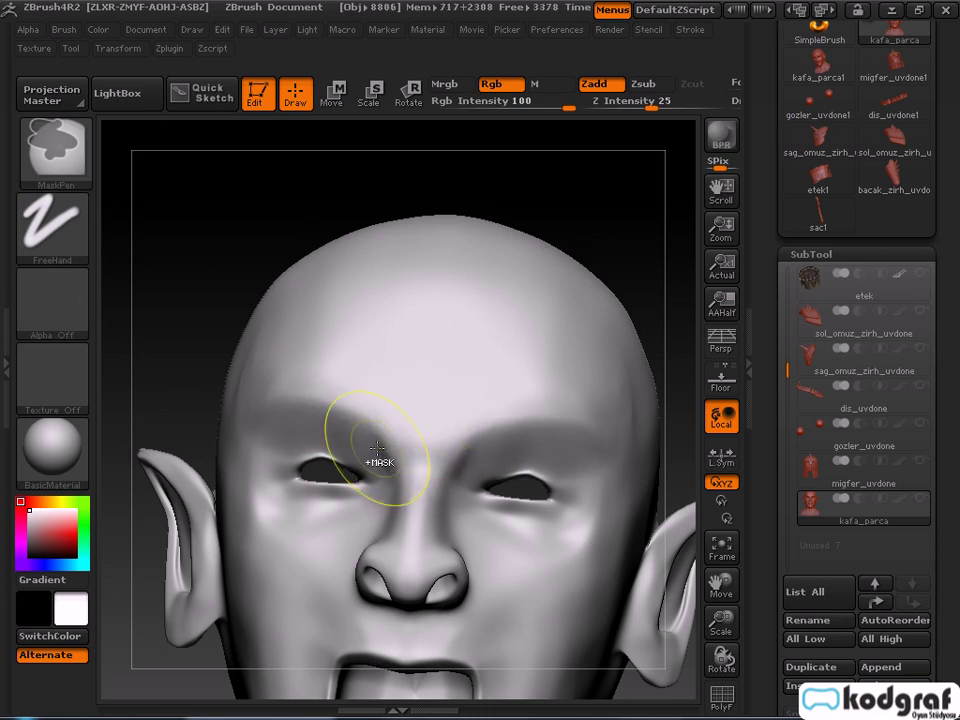
Adjust the brush size and define the upper edge of the brow ridge, working toward the nose bridge.
mouse_move(376, 448)
right_mouse_down()
mouse_move(380, 435)
mouse_move(347, 400)
right_mouse_up()
key("space")
mouse_move(348, 400)
left_mouse_down()
mouse_move(358, 401)
mouse_move(349, 401)
left_mouse_up()
mouse_move(349, 401)
right_mouse_down()
mouse_move(374, 428)
mouse_move(379, 455)
right_mouse_up()
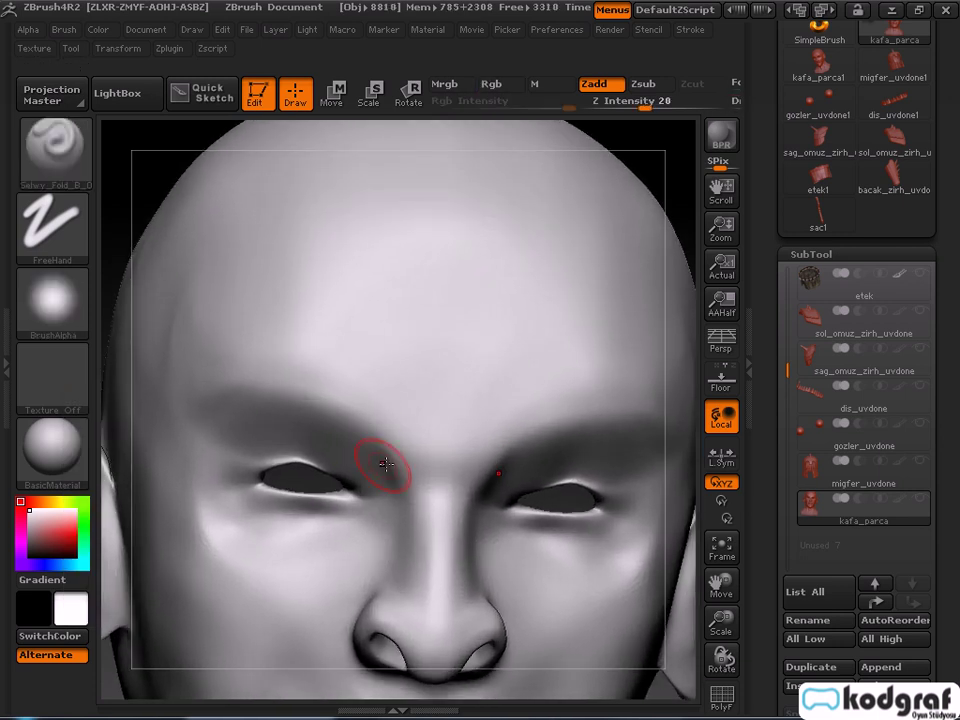
right_click_drag(373, 427, 370, 452)
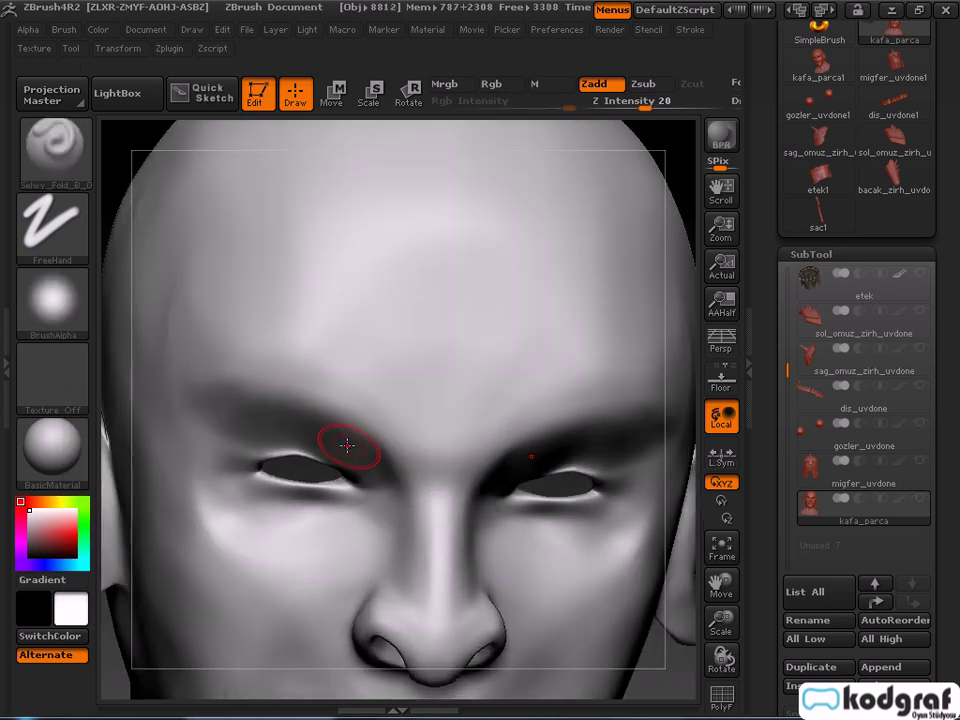
mouse_move(378, 418)
left_mouse_down()
mouse_move(317, 382)
mouse_move(229, 369)
left_mouse_up()
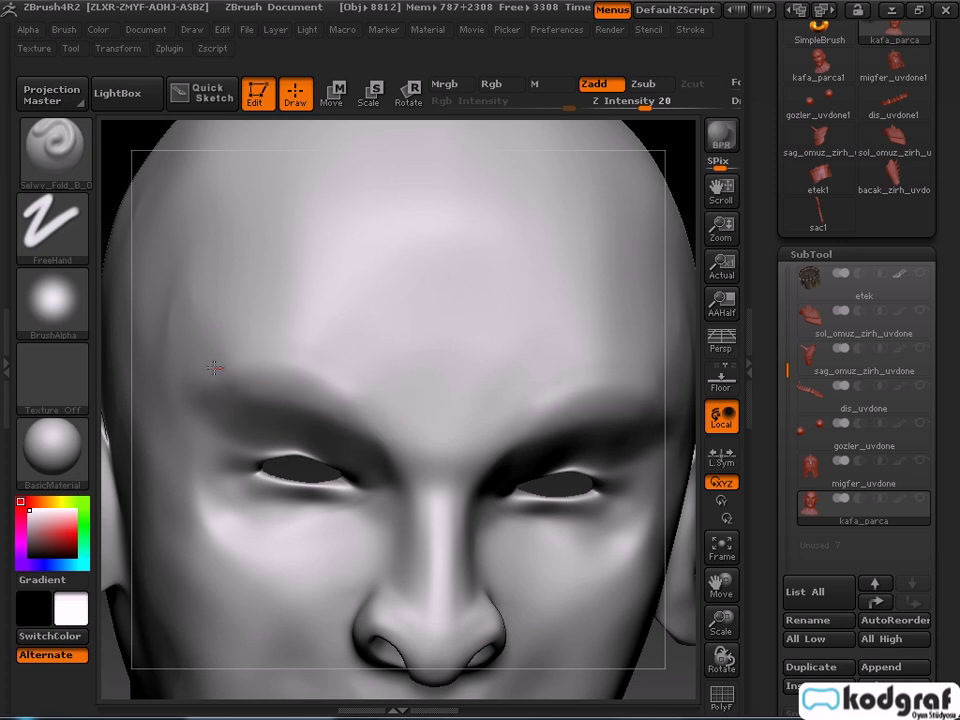
right_click_drag(380, 447, 368, 410)
left_click_drag(362, 405, 411, 456)
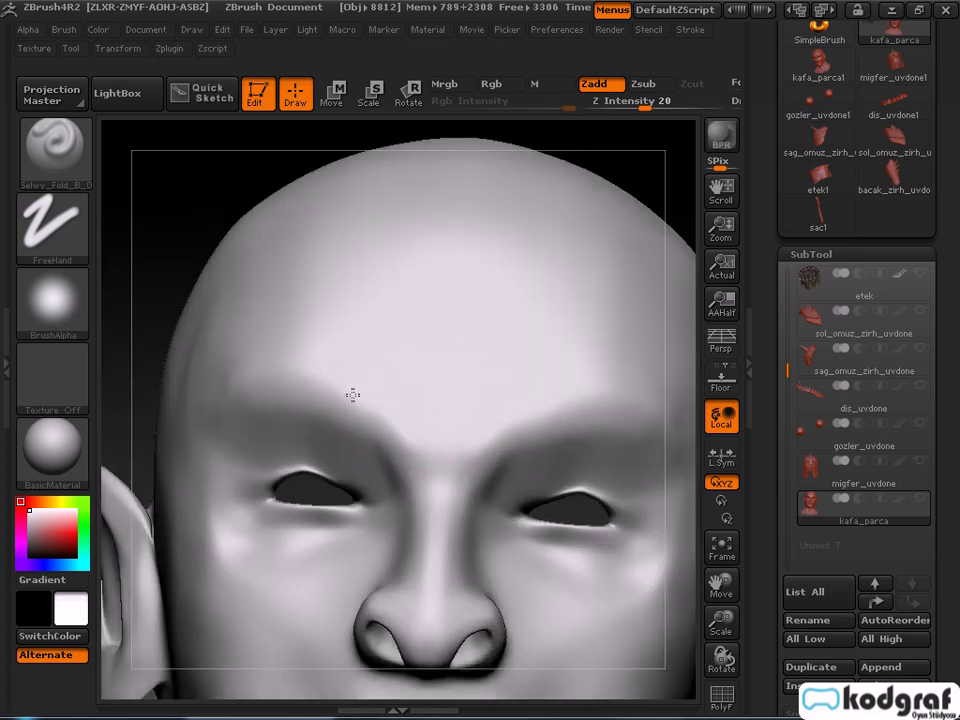
Strengthen the brow ridge's upper edge with further strokes from its outer end to the inner corner.
right_click_drag(354, 394, 362, 425)
mouse_move(252, 371)
left_mouse_down()
mouse_move(294, 364)
mouse_move(382, 412)
mouse_move(425, 464)
left_mouse_up()
mouse_move(391, 436)
right_mouse_down()
mouse_move(384, 402)
mouse_move(372, 448)
right_mouse_up()
right_click_drag(347, 386, 402, 457, "ctrl")
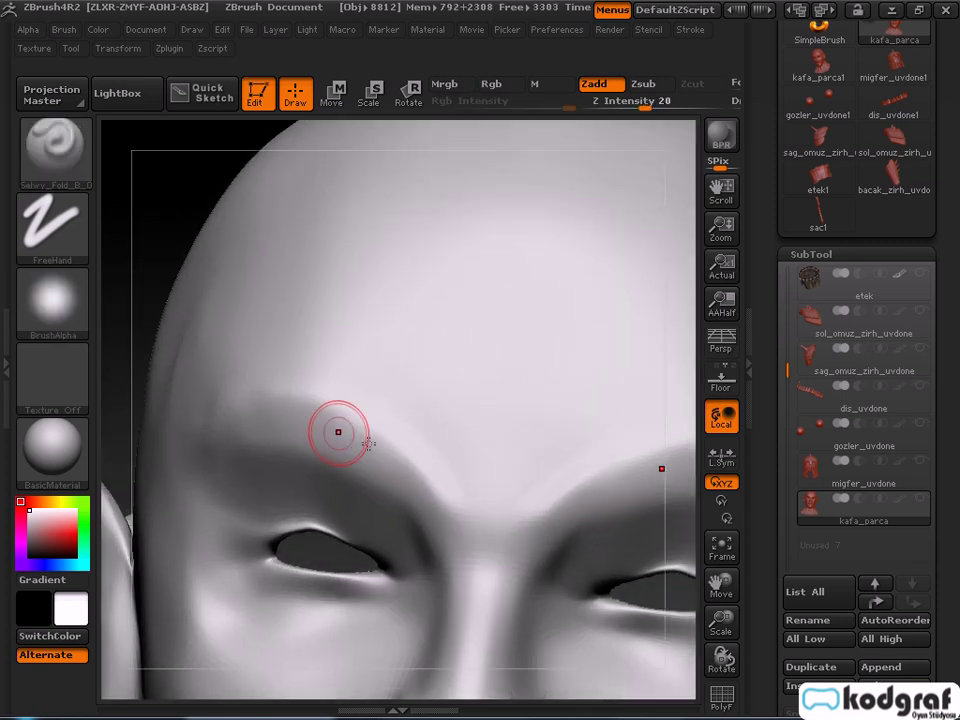
left_click_drag(258, 395, 345, 437)
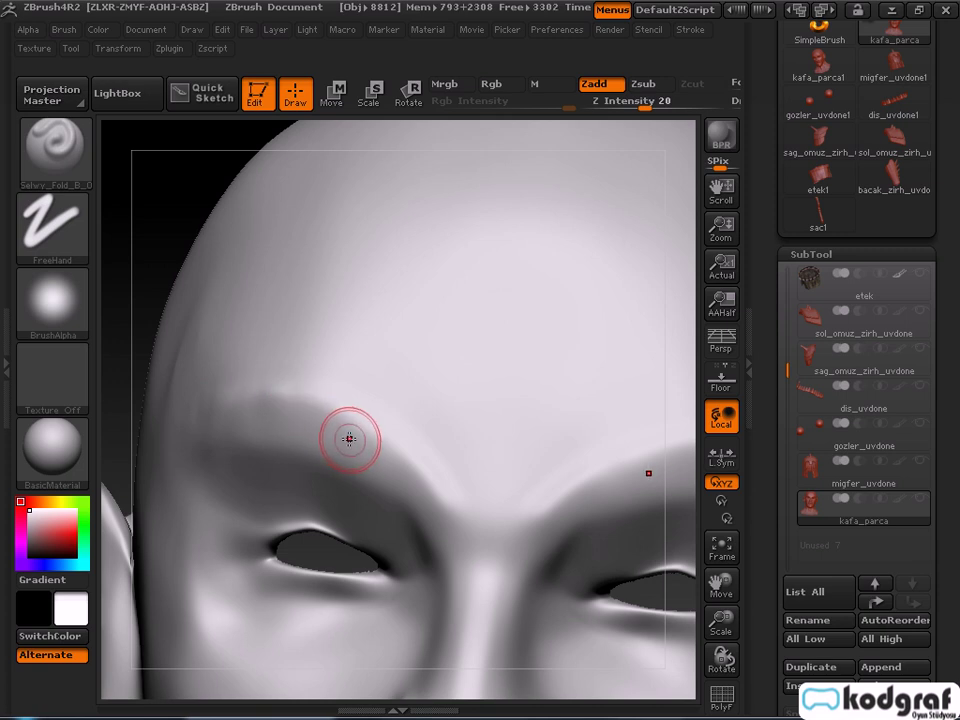
right_click_drag(345, 437, 395, 446)
left_click_drag(230, 394, 140, 418)
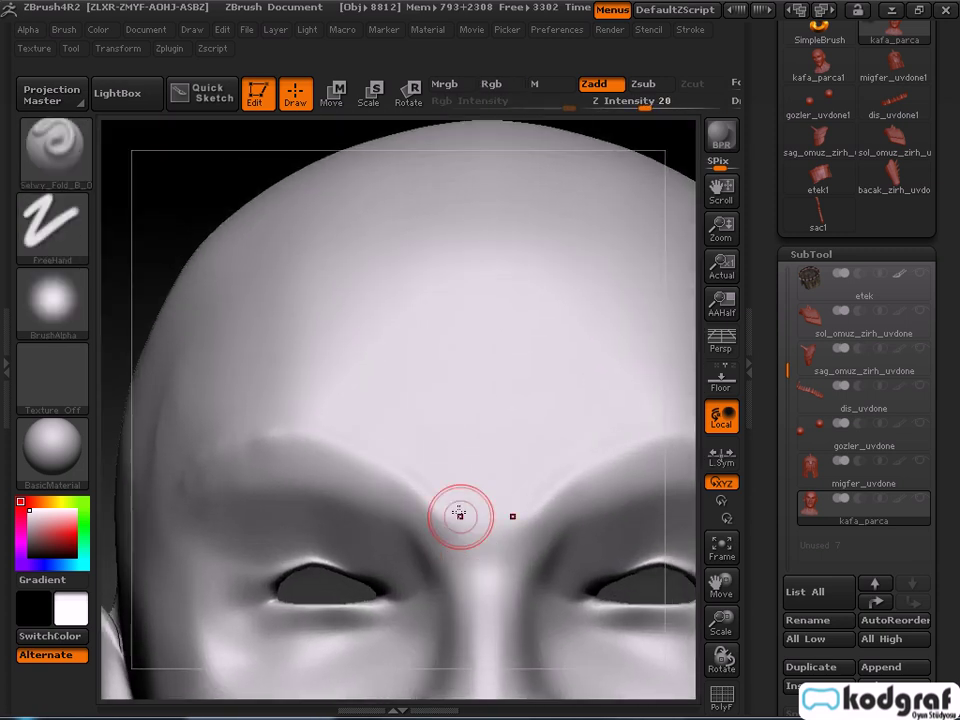
Adjust the brush size and carve a crease above the brow, from beside the nose bridge toward the temple.
key("space")
left_click_drag(440, 435, 469, 438)
mouse_move(425, 515)
left_mouse_down()
mouse_move(339, 478)
mouse_move(257, 461)
mouse_move(380, 501)
left_mouse_up()
left_click_drag(430, 539, 277, 464)
right_click_drag(343, 496, 401, 516)
mouse_move(425, 500)
left_mouse_down()
mouse_move(414, 465)
mouse_move(301, 422)
mouse_move(169, 428)
left_mouse_up()
right_click_drag(356, 489, 302, 470)
mouse_move(360, 456)
left_mouse_down()
mouse_move(452, 521)
mouse_move(445, 473)
mouse_move(386, 431)
mouse_move(254, 408)
left_mouse_up()
Deepen the crease over the brow and build up the ridge beneath it with repeated sideways strokes.
right_click_drag(308, 447, 376, 468)
left_click_drag(349, 454, 240, 441)
right_click_drag(314, 465, 264, 450)
mouse_move(341, 445)
left_mouse_down()
mouse_move(380, 469)
mouse_move(234, 437)
left_mouse_up()
mouse_move(338, 463)
right_mouse_down()
mouse_move(320, 443)
mouse_move(360, 480)
mouse_move(290, 484)
right_mouse_up()
left_click_drag(383, 528, 408, 540)
right_click_drag(408, 545, 411, 520)
mouse_move(408, 530)
left_mouse_down()
mouse_move(253, 497)
mouse_move(222, 516)
left_mouse_up()
Shape the outer half of the brow ridge and carry its crease around toward the temple.
right_click_drag(204, 509, 274, 484)
left_click_drag(266, 474, 402, 496)
left_click_drag(300, 480, 196, 471)
mouse_move(288, 503)
right_mouse_down()
mouse_move(296, 566)
mouse_move(310, 564)
right_mouse_up()
left_click_drag(287, 462, 180, 425)
mouse_move(322, 548)
right_mouse_down()
mouse_move(336, 458)
mouse_move(353, 589)
mouse_move(348, 556)
mouse_move(392, 476)
mouse_move(426, 462)
mouse_move(441, 482)
right_mouse_up()
Reduce the Draw Size and sculpt an upper eyelid fold arching over the eye from outer to inner corner.
right_click(437, 443)
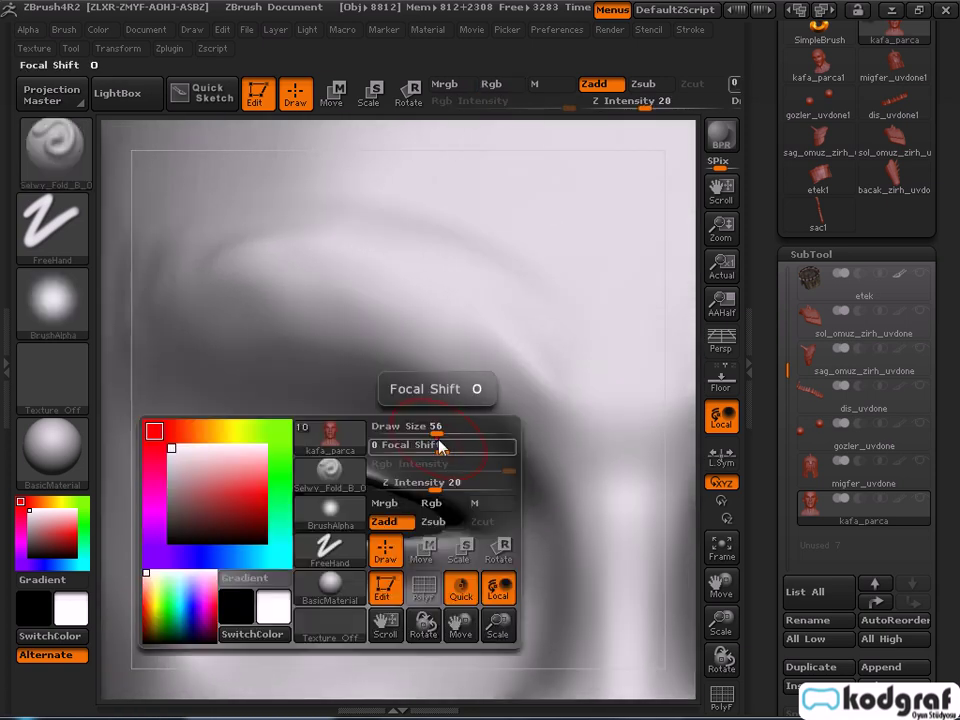
left_click_drag(441, 430, 419, 428)
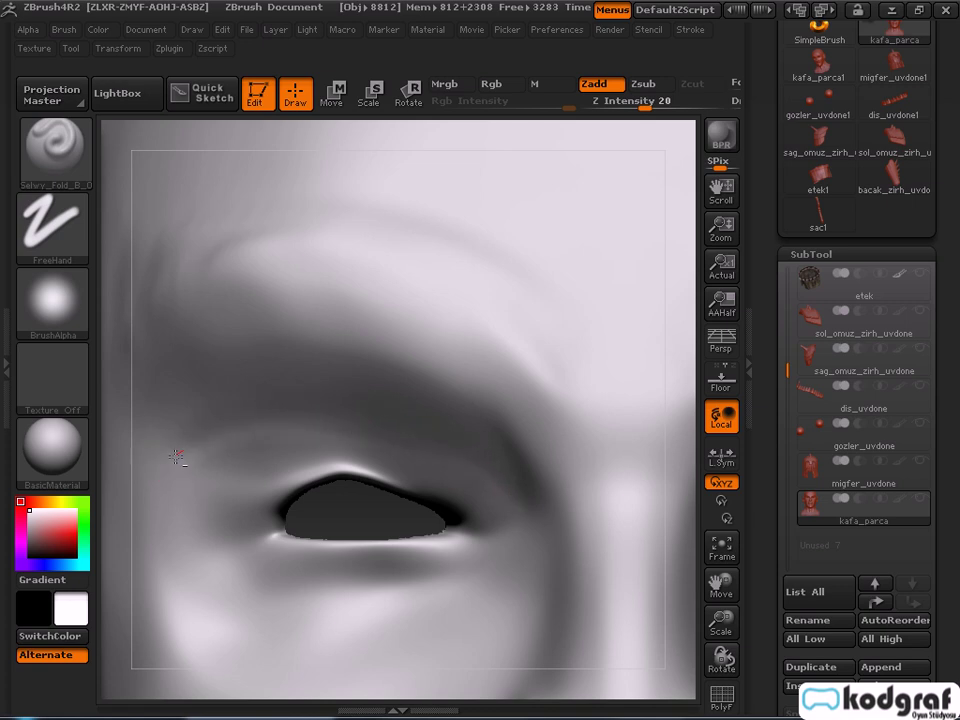
left_click_drag(189, 440, 249, 426)
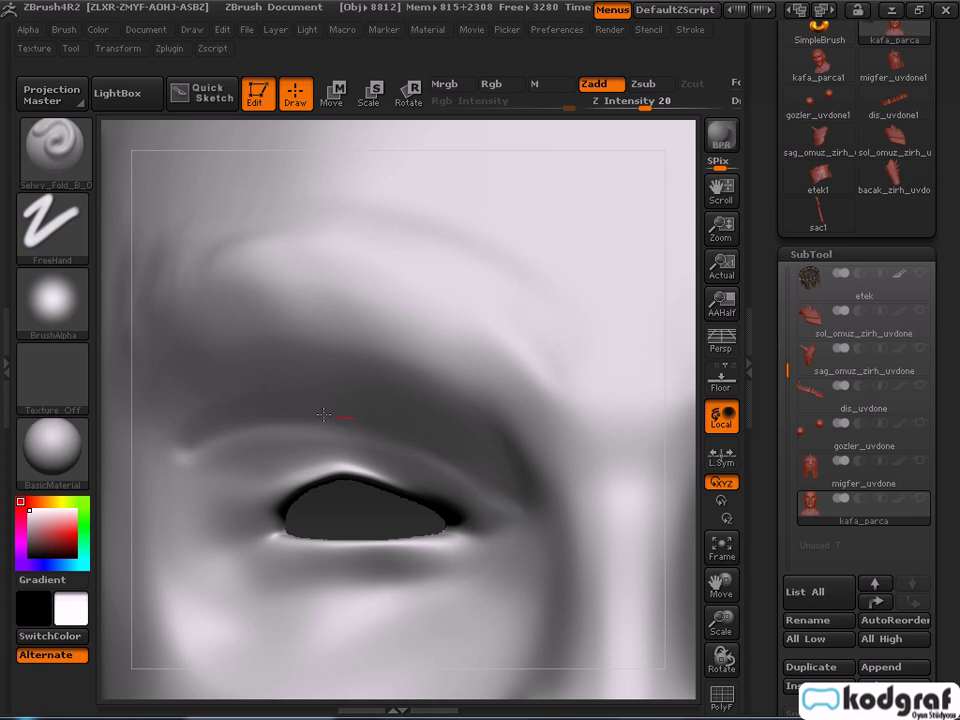
right_click_drag(453, 463, 522, 459)
left_click_drag(522, 459, 503, 490)
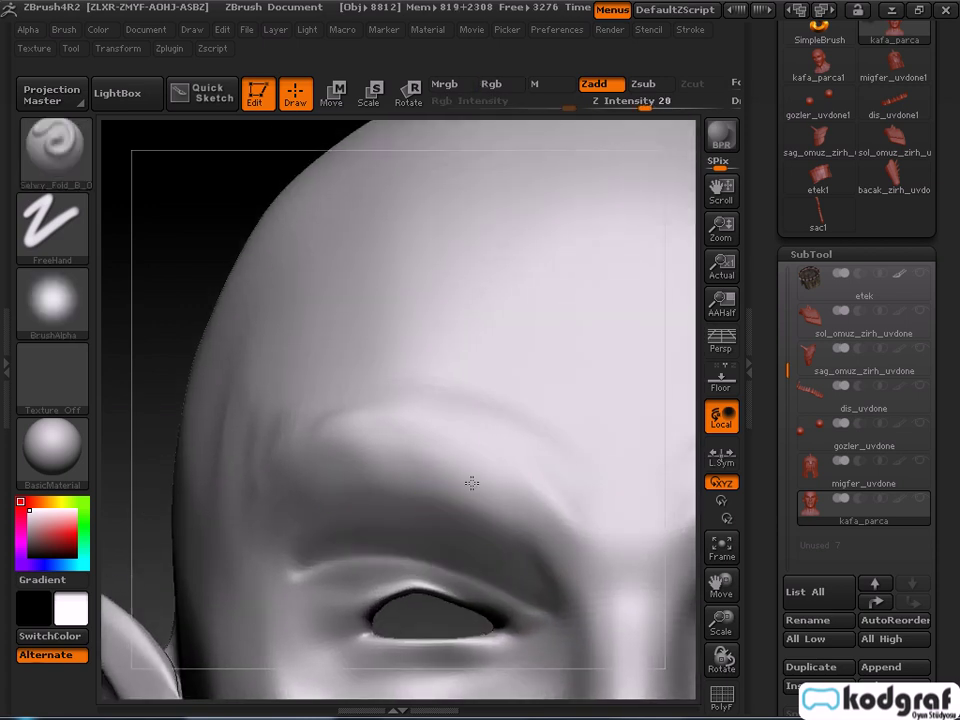
Enlarge the brush and build up the brow ridge's lower edge above the eyelid fold.
key("space")
left_click_drag(480, 433, 495, 436)
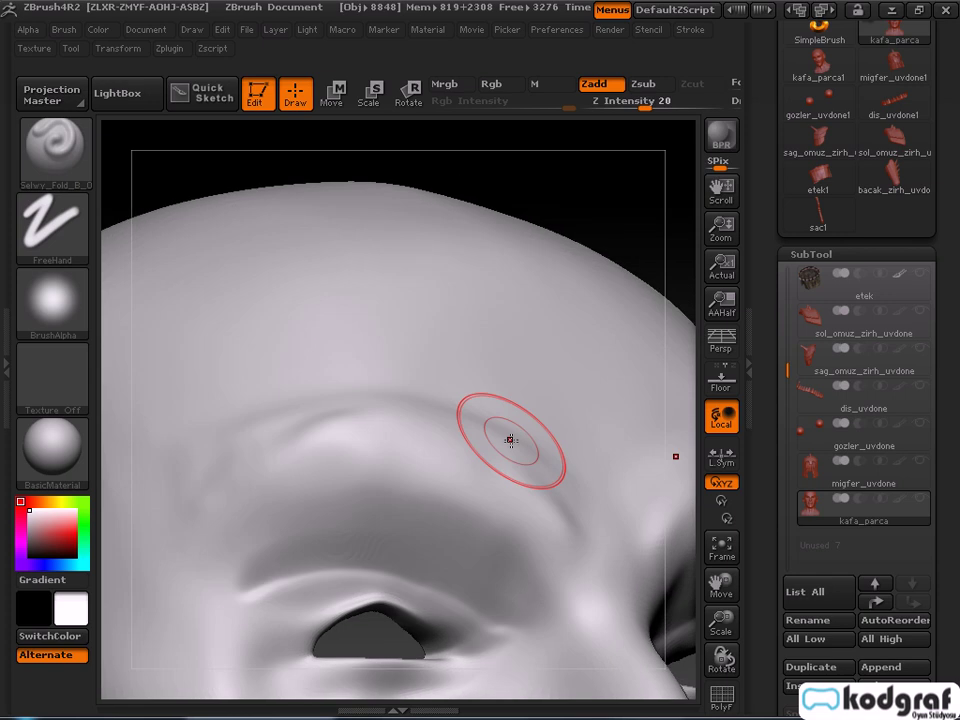
left_click_drag(491, 542, 477, 533)
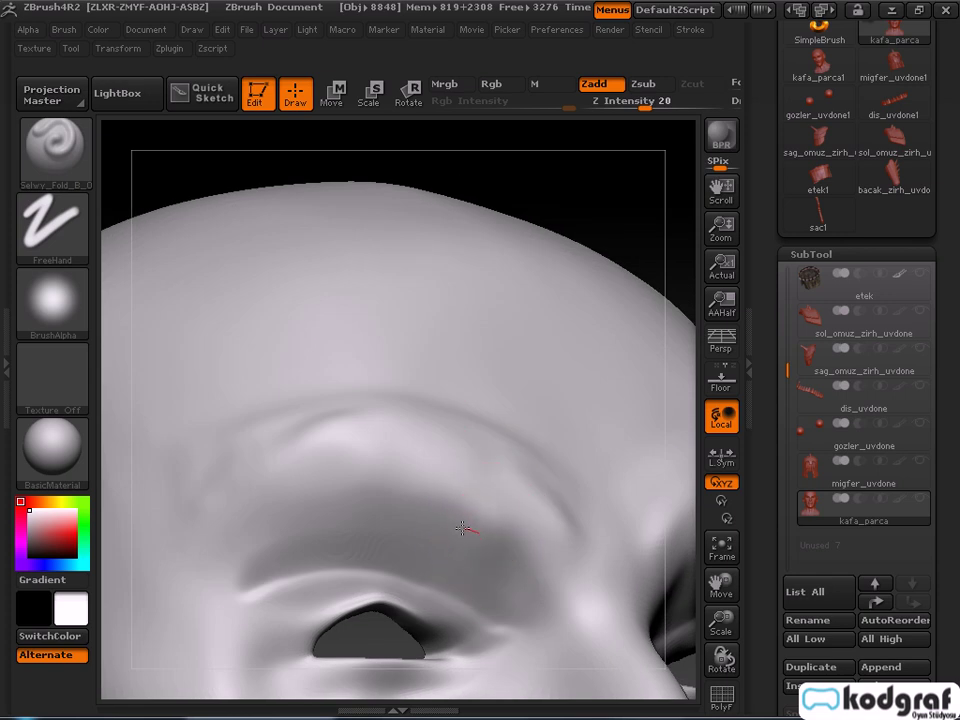
left_click_drag(275, 527, 254, 546)
mouse_move(292, 495)
left_mouse_down()
mouse_move(362, 477)
mouse_move(287, 523)
mouse_move(424, 536)
left_mouse_up()
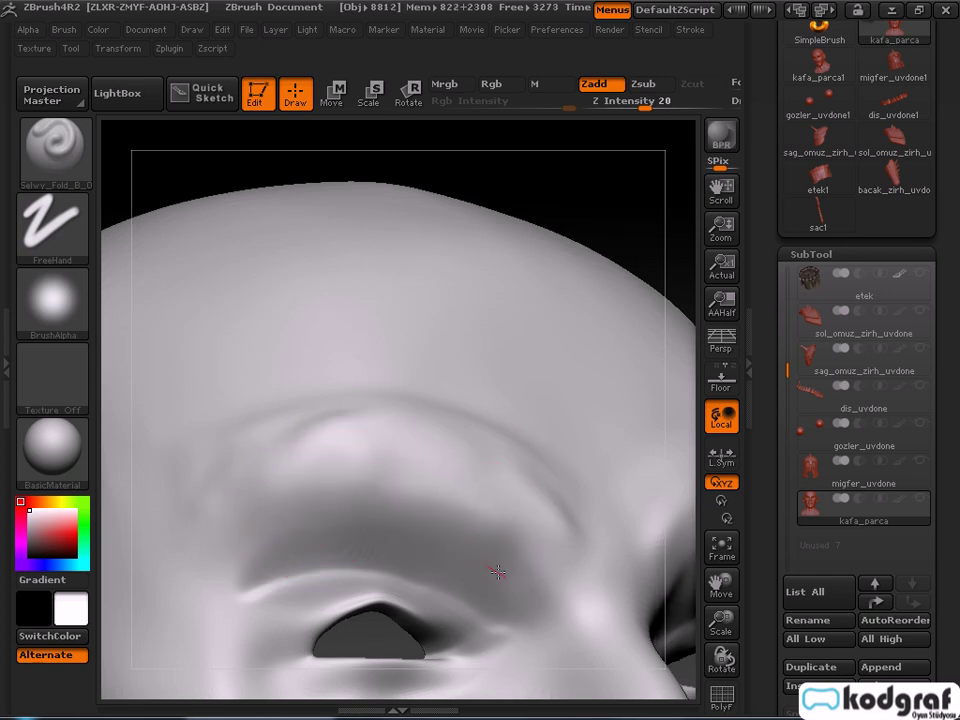
left_click_drag(357, 494, 435, 522)
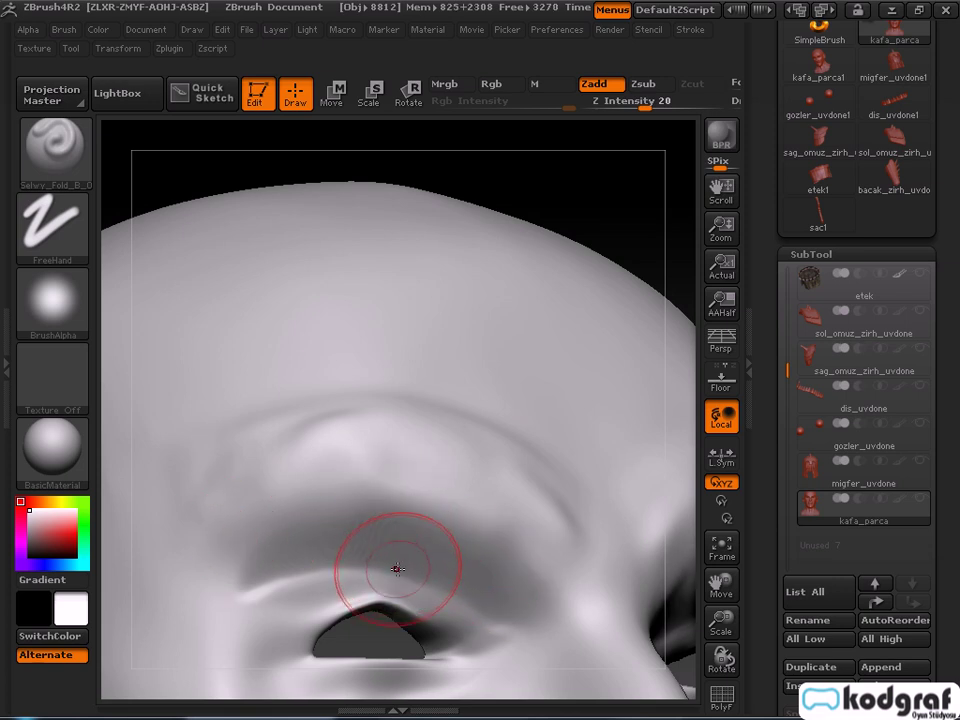
left_click_drag(418, 519, 451, 540)
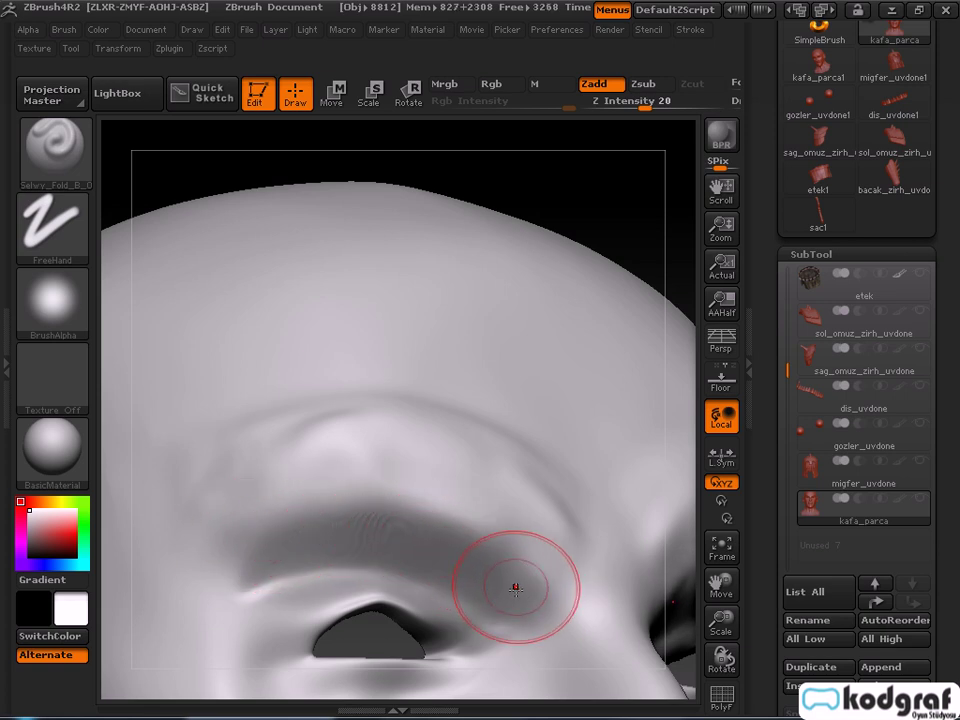
Add volume across the middle of the brow ridge with broad strokes from several angles.
mouse_move(534, 546)
right_mouse_down()
mouse_move(493, 565)
mouse_move(474, 561)
right_mouse_up()
mouse_move(445, 488)
left_mouse_down()
mouse_move(375, 469)
mouse_move(268, 485)
left_mouse_up()
mouse_move(353, 462)
left_mouse_down()
mouse_move(429, 480)
mouse_move(572, 572)
left_mouse_up()
left_click_drag(452, 510, 337, 468)
mouse_move(447, 512)
right_mouse_down()
mouse_move(487, 533)
mouse_move(467, 516)
right_mouse_up()
mouse_move(364, 494)
left_mouse_down()
mouse_move(315, 469)
mouse_move(257, 477)
left_mouse_up()
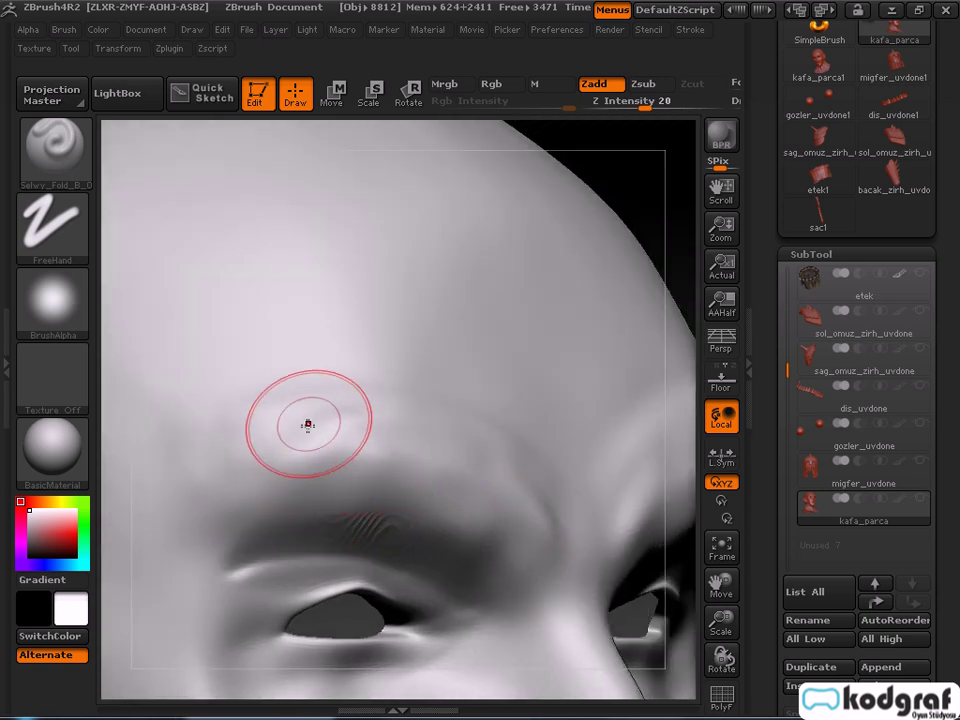
Sculpt the outer end of the brow crease near the temple.
right_click_drag(470, 480, 407, 518)
mouse_move(542, 529)
right_mouse_down()
mouse_move(559, 525)
mouse_move(517, 467)
mouse_move(549, 552)
mouse_move(466, 512)
right_mouse_up()
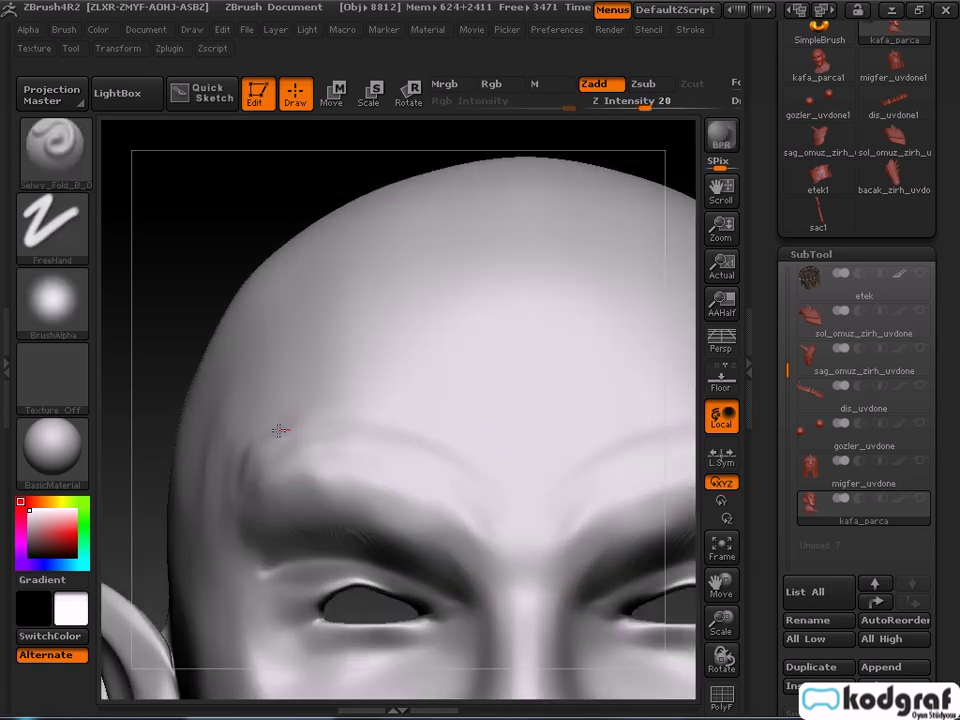
mouse_move(299, 432)
left_mouse_down()
mouse_move(371, 456)
mouse_move(288, 428)
left_mouse_up()
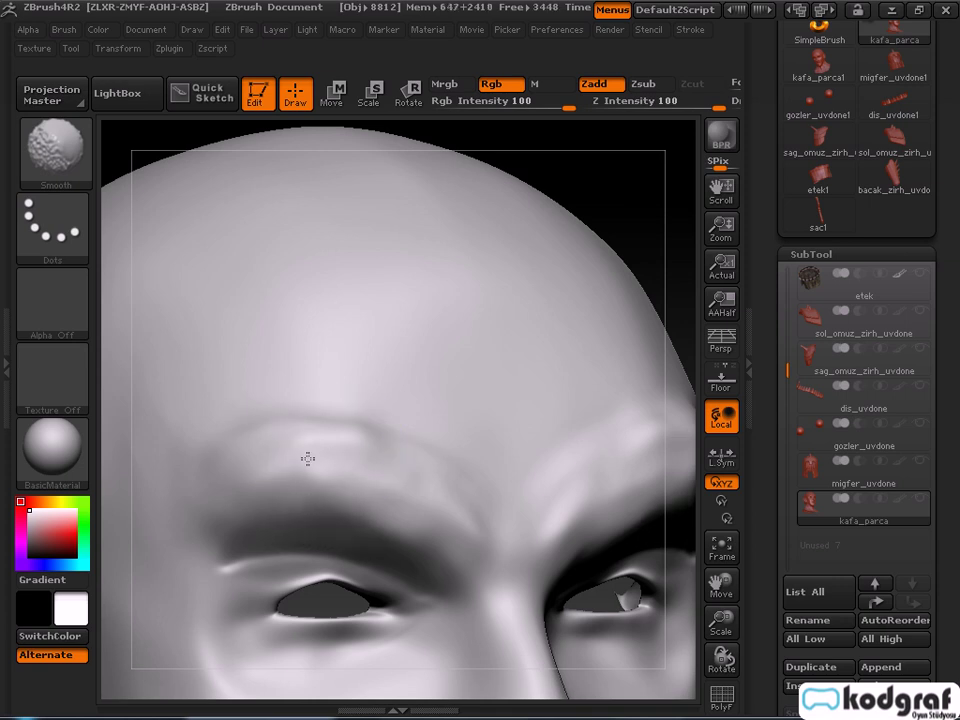
Smooth the upper edge of the brow ridge from its outer part toward the nose.
mouse_move(367, 412)
left_mouse_down("shift")
mouse_move(377, 429)
mouse_move(370, 436)
left_mouse_up("shift")
right_click_drag(387, 422, 366, 454)
left_click_drag(299, 427, 301, 454, "shift")
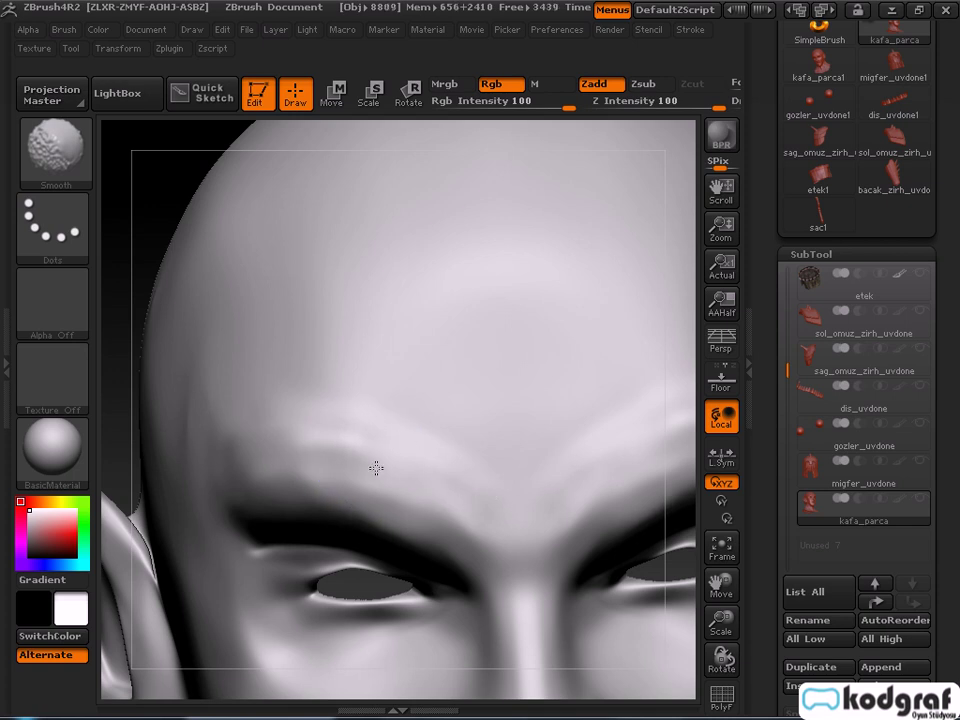
left_click_drag(400, 446, 422, 451, "shift")
right_click_drag(475, 503, 497, 476)
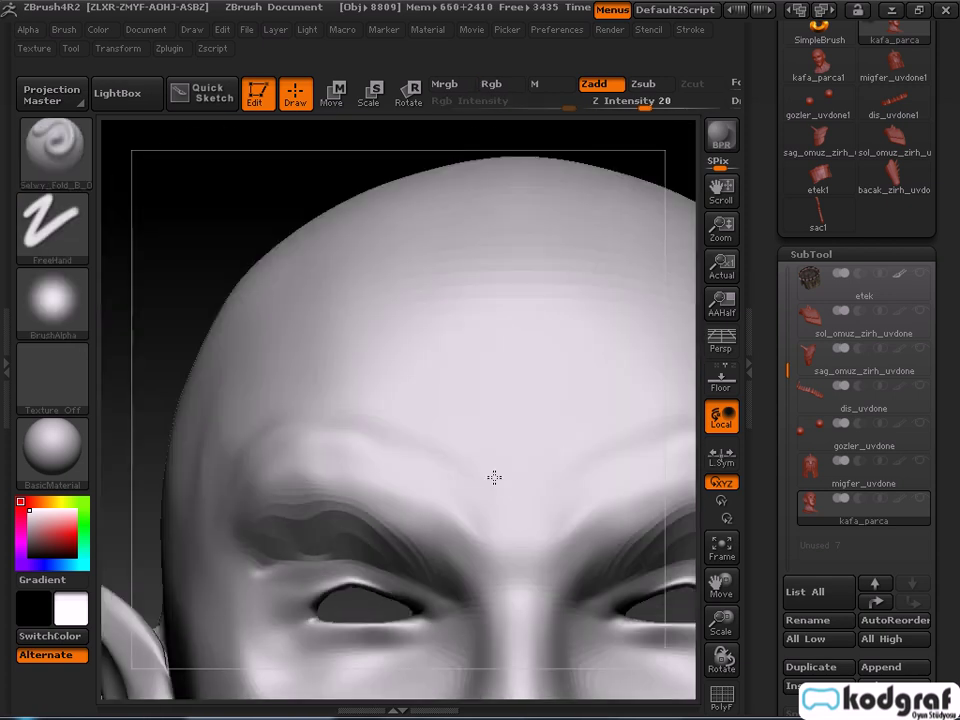
Reduce the Draw Size and carve a fine crease from the brow ridge's inner end down beside the nose bridge.
right_click(504, 521)
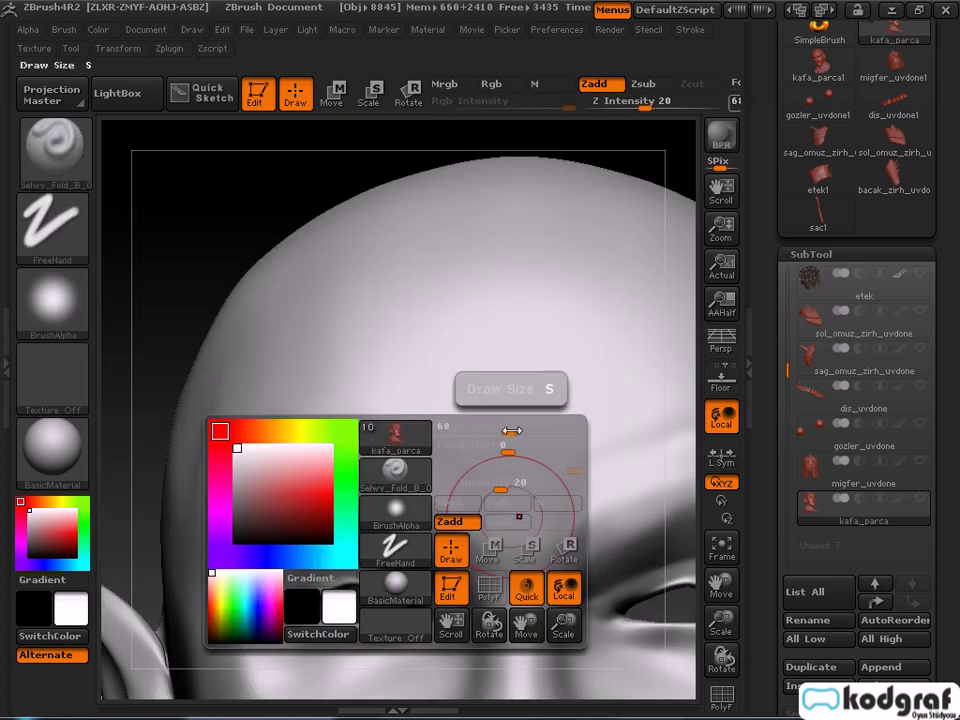
left_click_drag(508, 438, 474, 433)
mouse_move(519, 483)
right_mouse_down("alt")
mouse_move(480, 399)
mouse_move(491, 450)
right_mouse_up("alt")
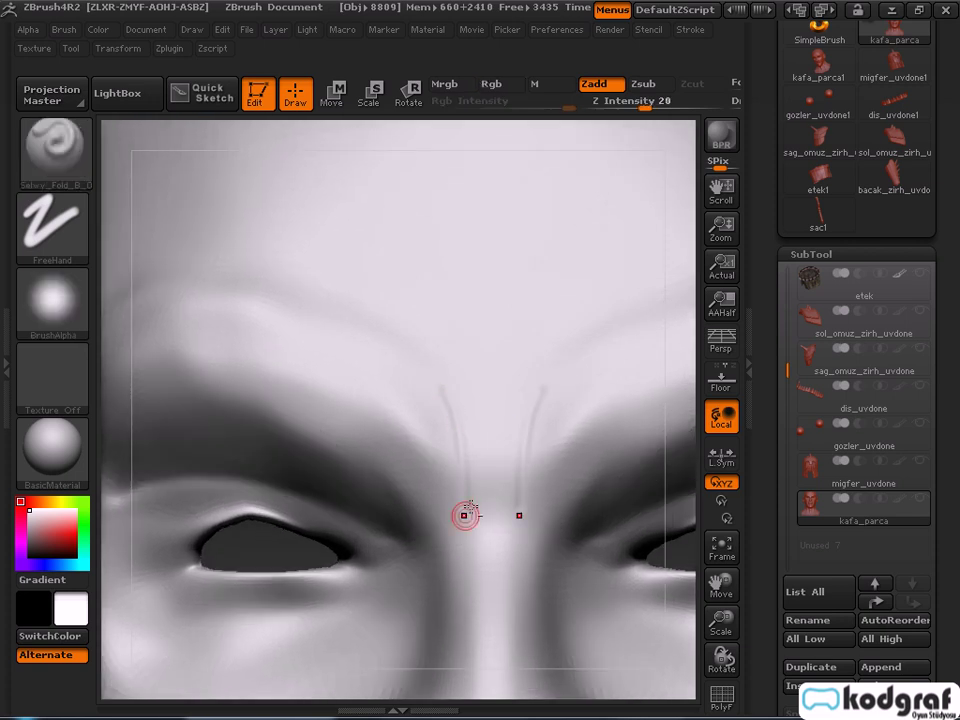
key("ctrl")
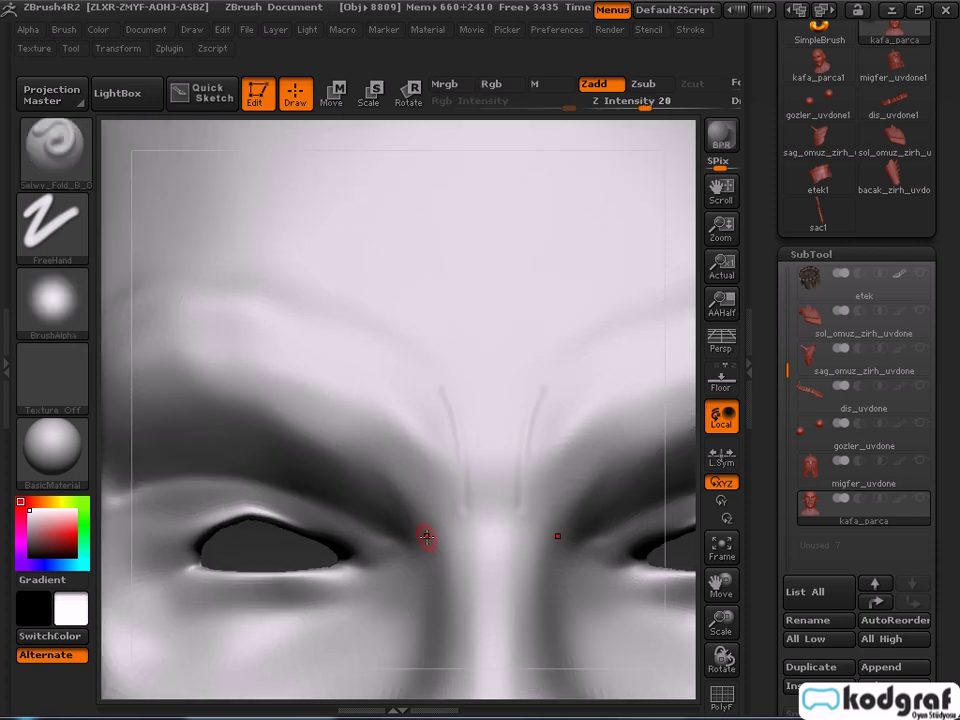
right_click_drag(422, 531, 398, 532)
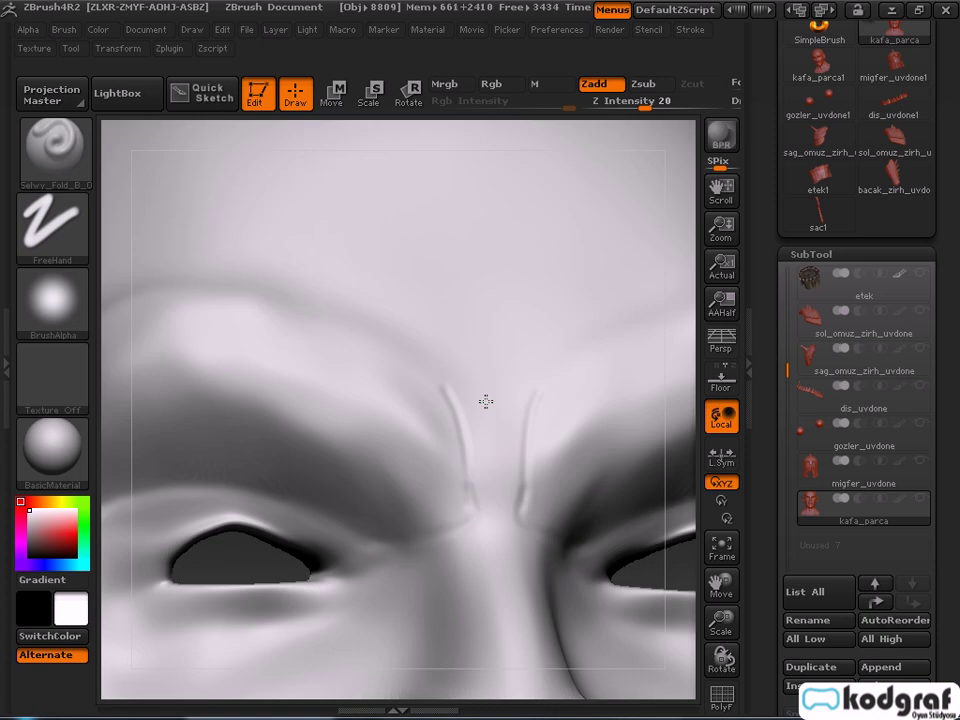
Adjust the Draw Size and carve a crease along the brow ridge's upper edge, from its inner end out toward the temple.
right_click_drag(486, 401, 503, 471)
right_click_drag(456, 421, 454, 463)
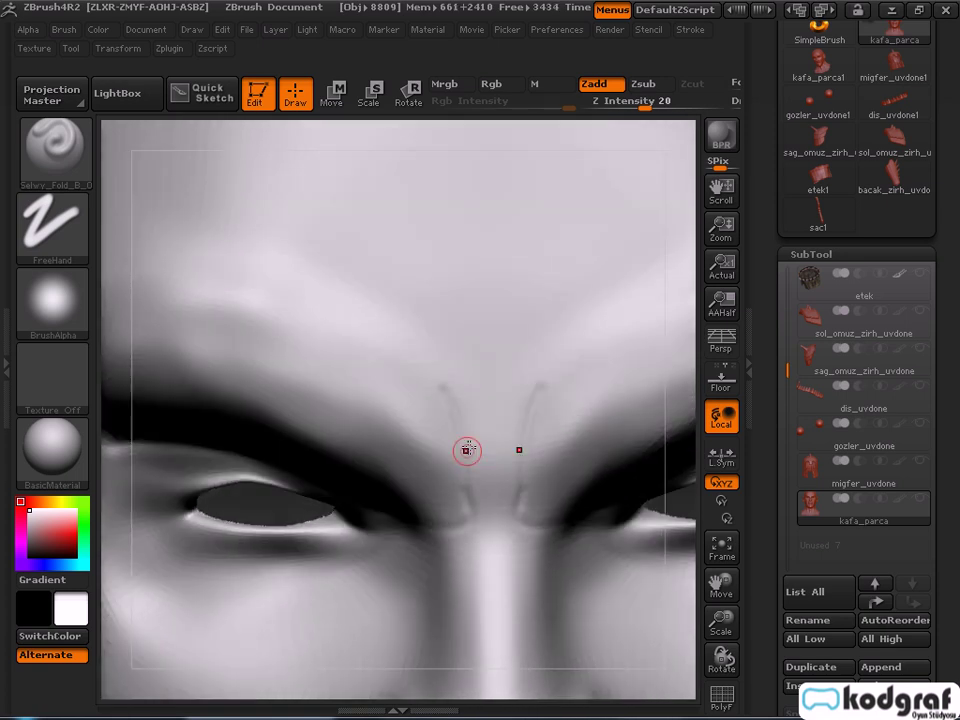
key("space")
left_click_drag(491, 409, 508, 408)
mouse_move(449, 385)
left_mouse_down()
mouse_move(392, 327)
mouse_move(288, 271)
left_mouse_up()
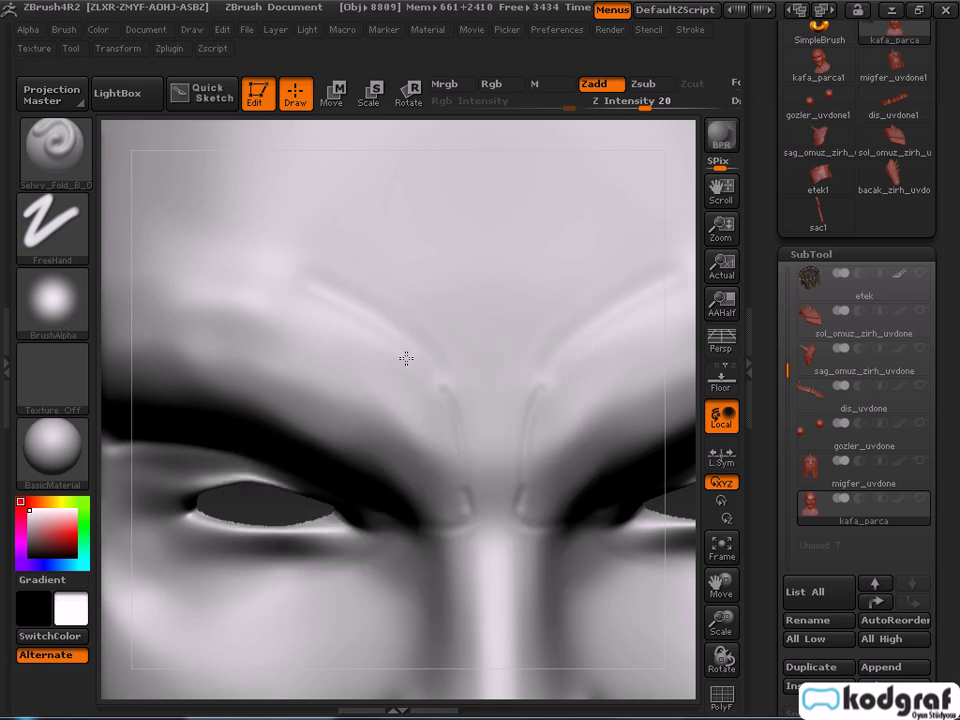
right_click_drag(390, 349, 533, 452, "alt")
left_click_drag(471, 392, 372, 366)
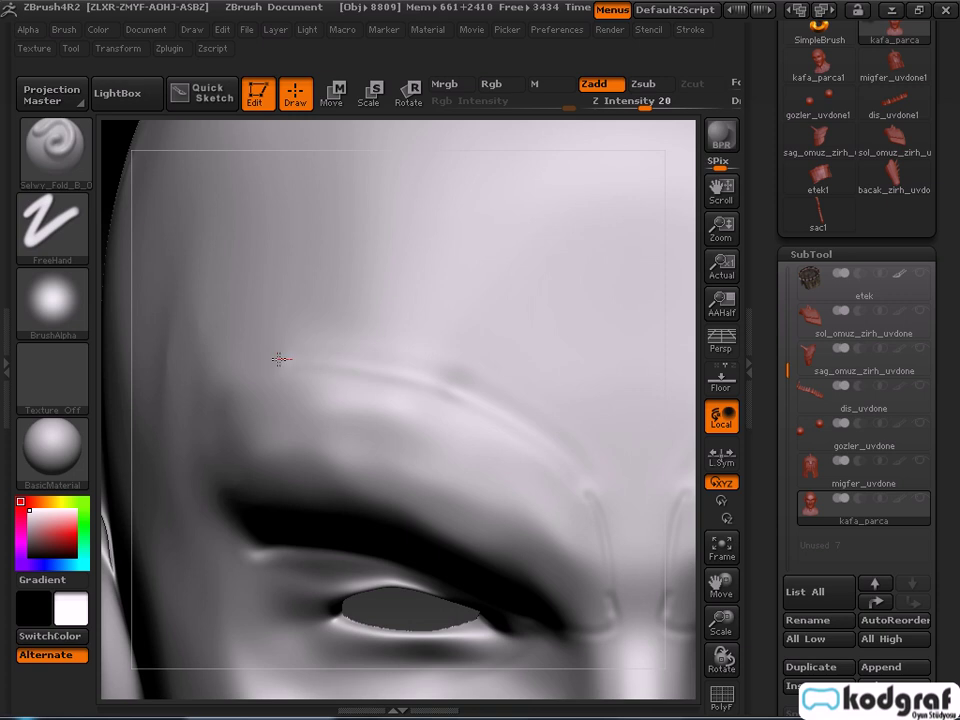
left_click_drag(194, 386, 201, 408)
Deepen the crease around the brow ridge's inner end, down to the root of the nose.
mouse_move(285, 378)
right_mouse_down()
mouse_move(317, 384)
mouse_move(401, 454)
mouse_move(330, 450)
mouse_move(504, 492)
mouse_move(534, 544)
mouse_move(521, 585)
right_mouse_up()
left_click_drag(520, 521, 532, 633)
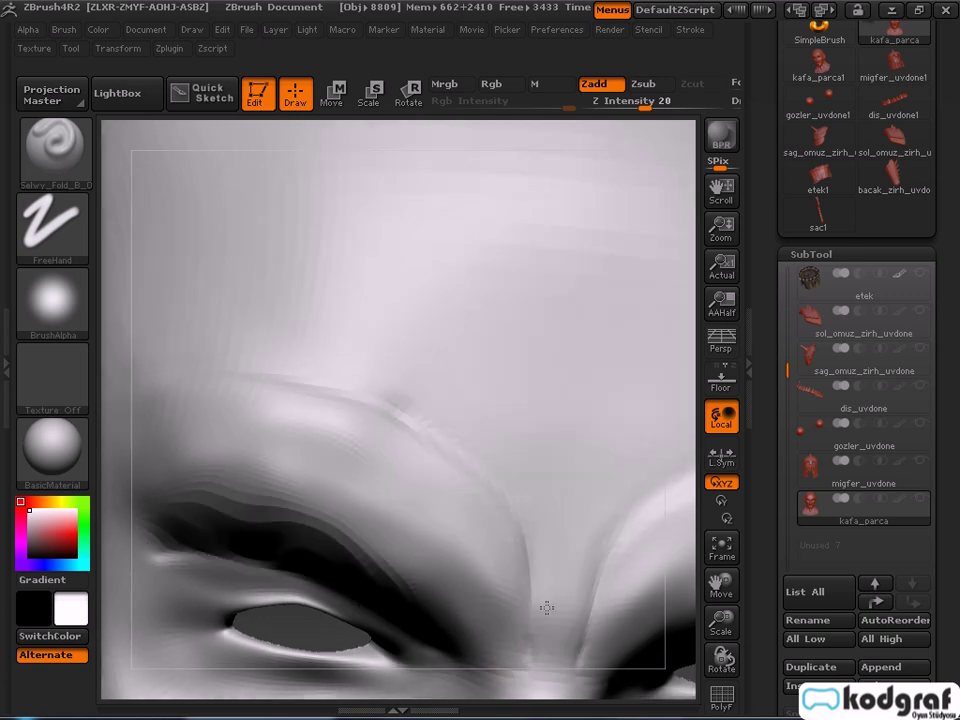
right_click_drag(544, 600, 553, 604)
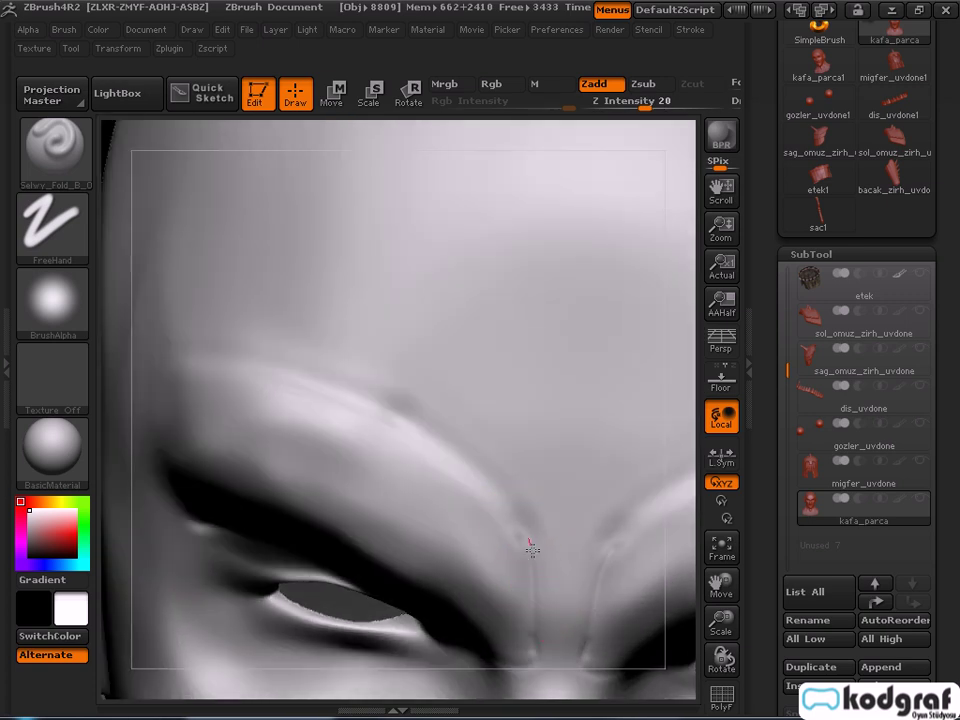
right_click_drag(525, 662, 564, 525)
right_click_drag(558, 586, 585, 479)
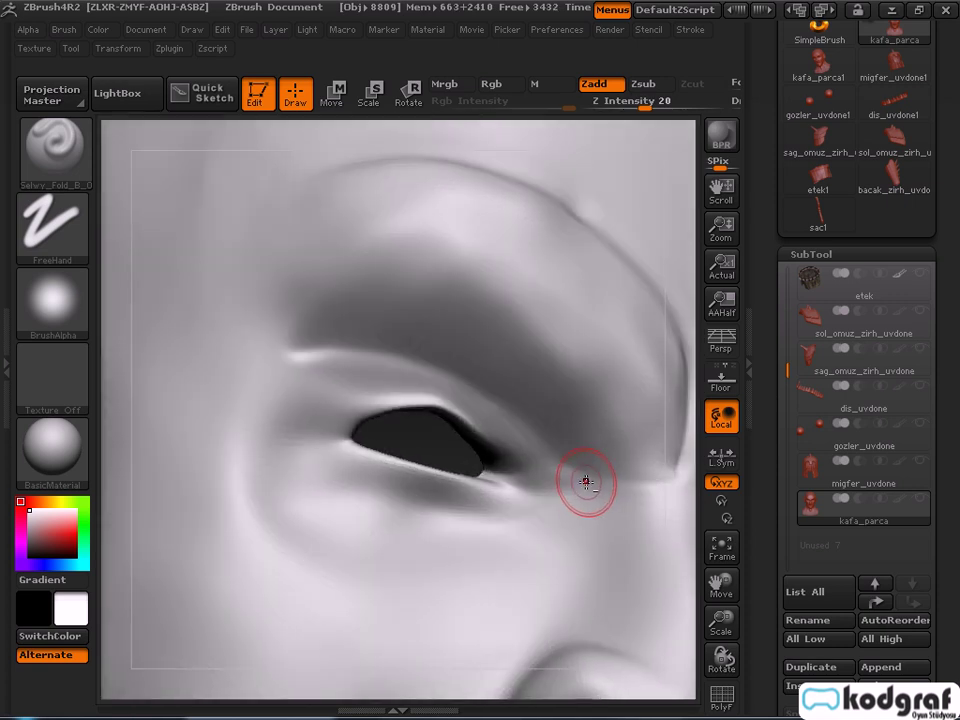
Curve the crease's lower end toward the inner eye corner and strengthen the vertical fold between the brows.
right_click_drag(676, 460, 484, 494)
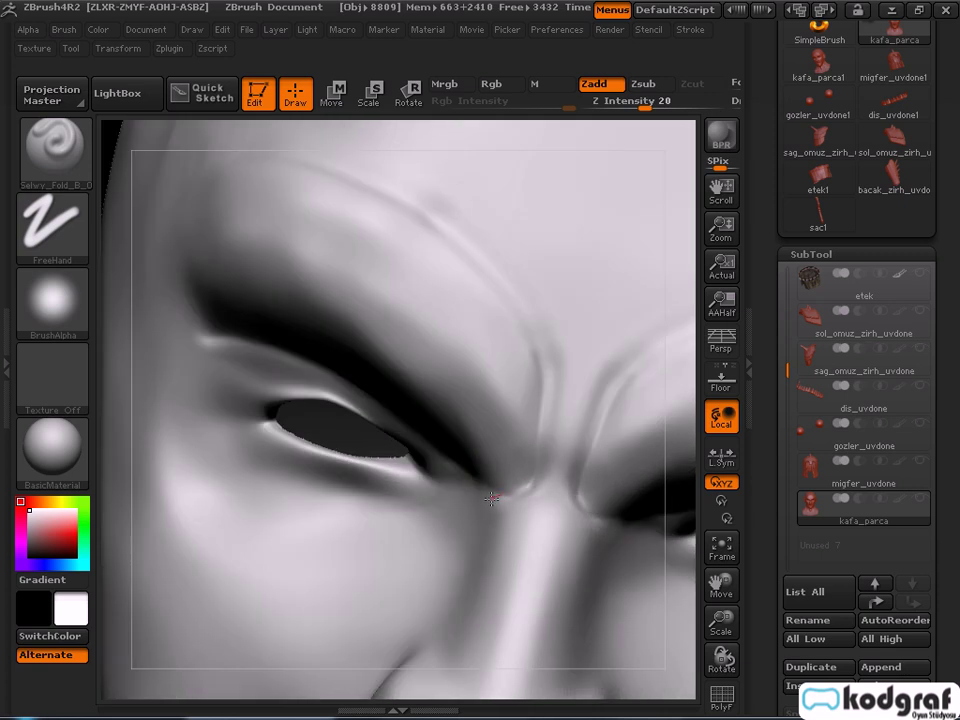
left_click_drag(547, 425, 552, 378)
mouse_move(501, 444)
right_mouse_down()
mouse_move(506, 485)
mouse_move(468, 494)
right_mouse_up()
mouse_move(519, 448)
left_mouse_down()
mouse_move(538, 326)
mouse_move(528, 304)
left_mouse_up()
mouse_move(533, 424)
right_mouse_down("shift")
mouse_move(523, 471)
mouse_move(485, 351)
mouse_move(525, 403)
mouse_move(469, 298)
right_mouse_up("shift")
right_click_drag(463, 360, 514, 456, "ctrl")
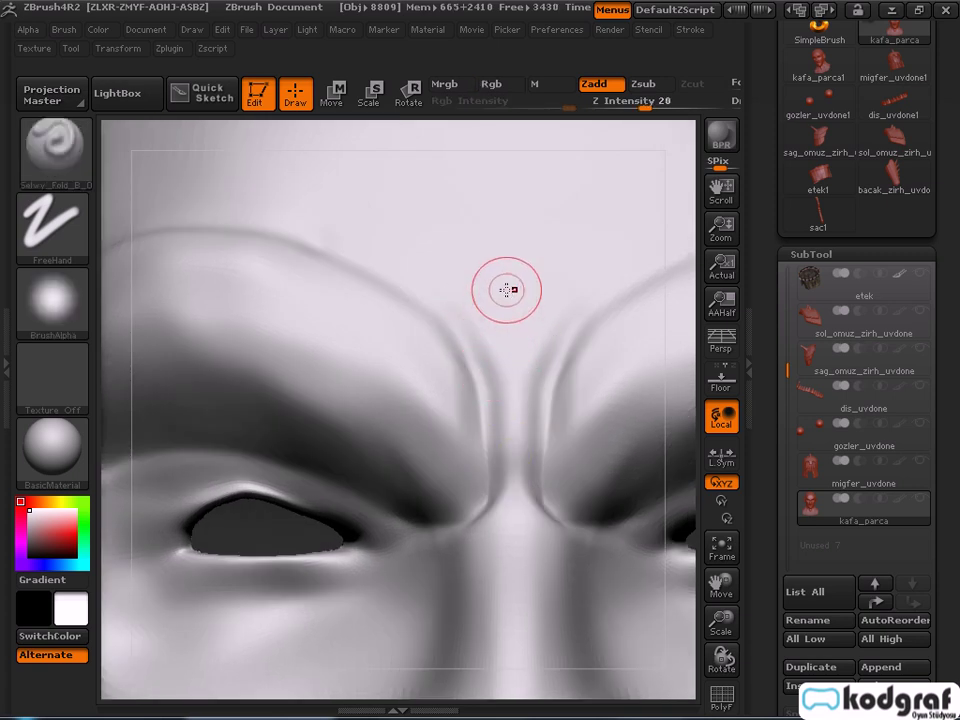
Carve diagonal frown wrinkles from the middle of the brow ridge's upper edge down to its inner end.
right_click_drag(491, 298, 528, 378, "alt")
left_click_drag(400, 378, 492, 471)
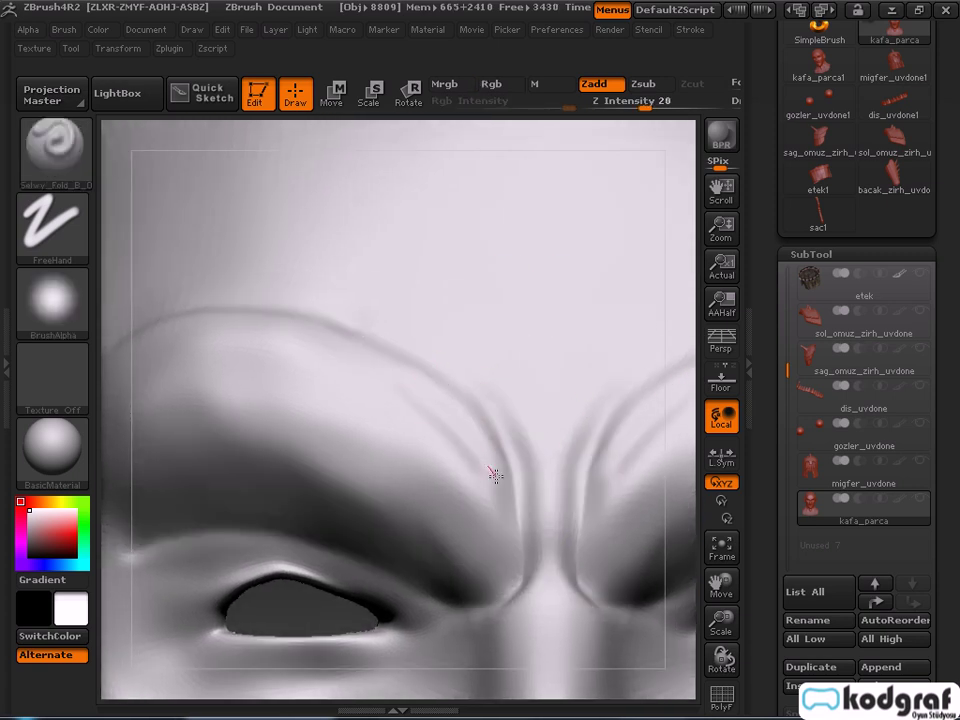
mouse_move(394, 351)
left_mouse_down()
mouse_move(474, 437)
mouse_move(521, 536)
left_mouse_up()
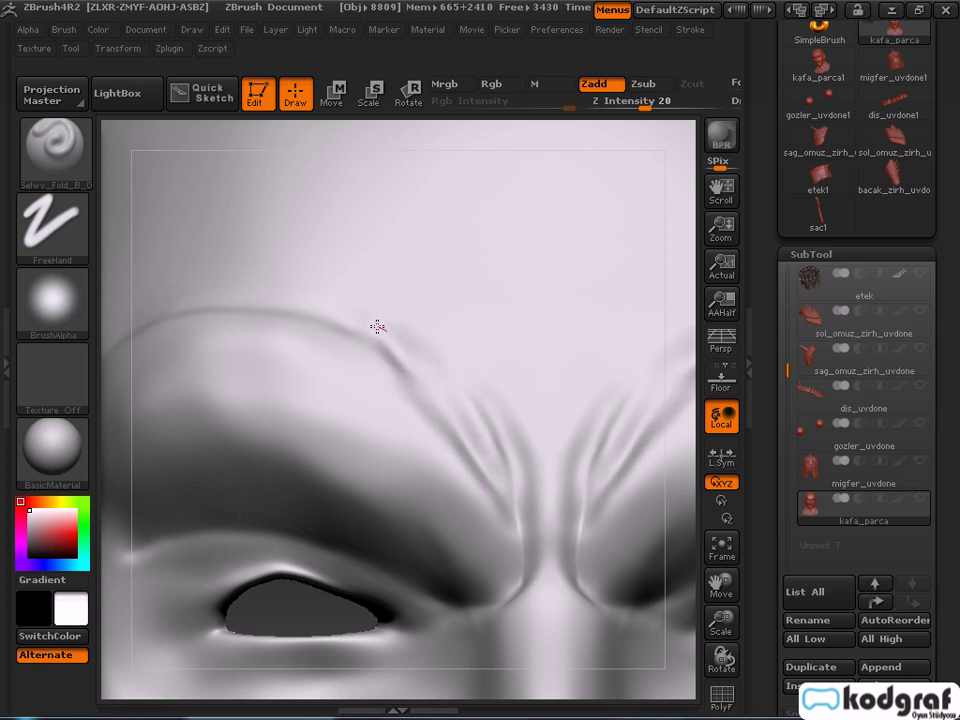
mouse_move(518, 532)
left_mouse_down()
mouse_move(392, 336)
mouse_move(369, 331)
left_mouse_up()
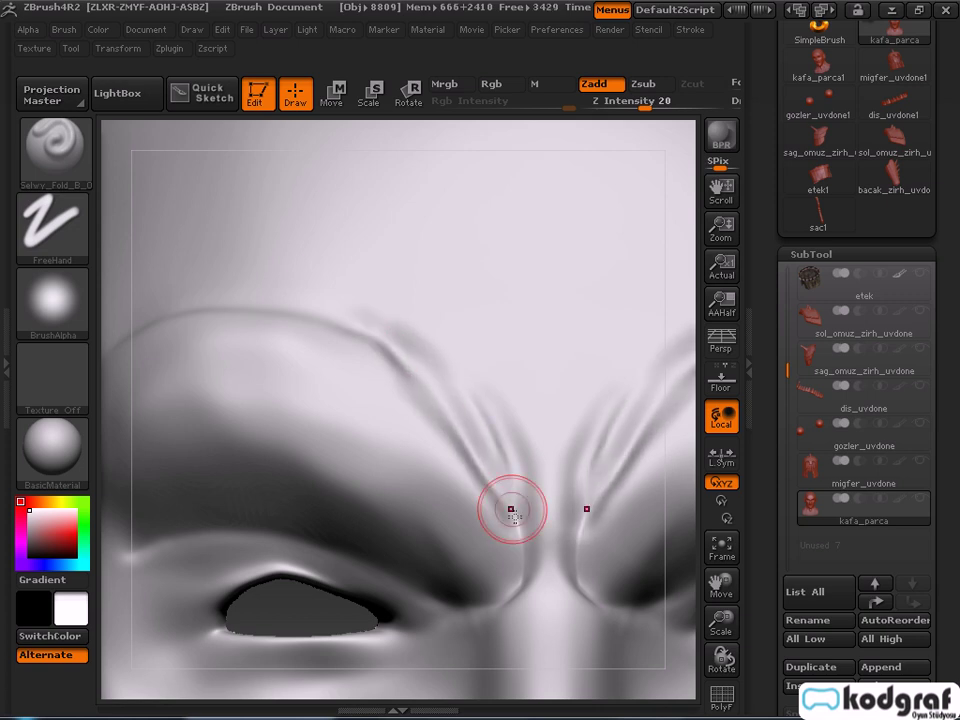
Deepen the diagonal brow crease and sculpt extra folds beside it toward the root of the nose.
right_click_drag(457, 440, 472, 600, "ctrl")
mouse_move(484, 364)
right_mouse_down("ctrl")
mouse_move(499, 443)
mouse_move(420, 338)
right_mouse_up("ctrl")
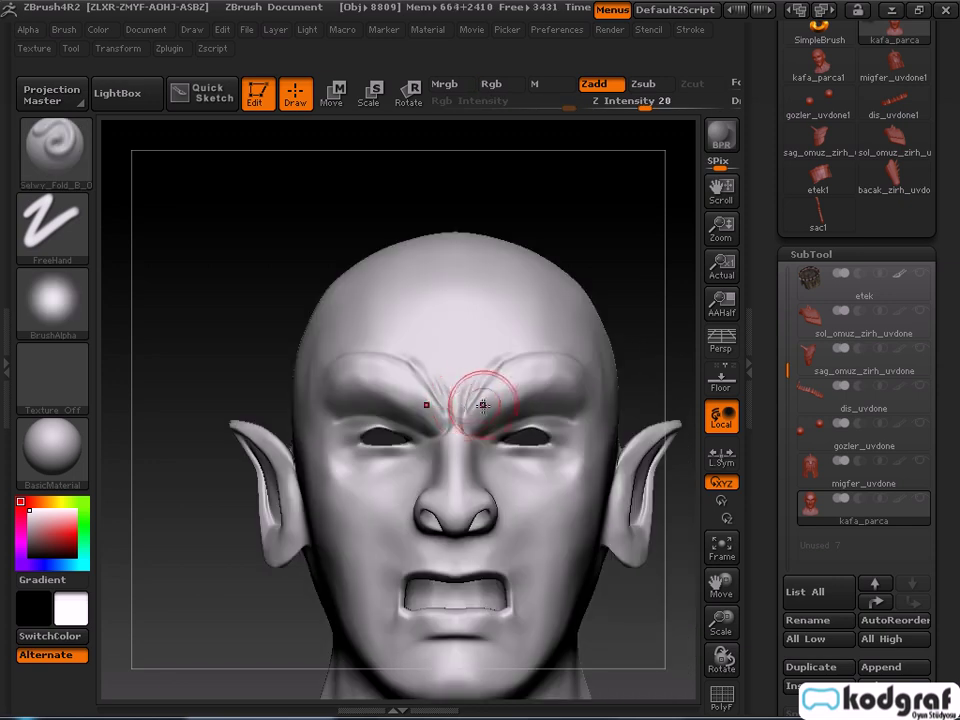
mouse_move(446, 381)
right_mouse_down("ctrl")
mouse_move(474, 437)
mouse_move(480, 500)
right_mouse_up("ctrl")
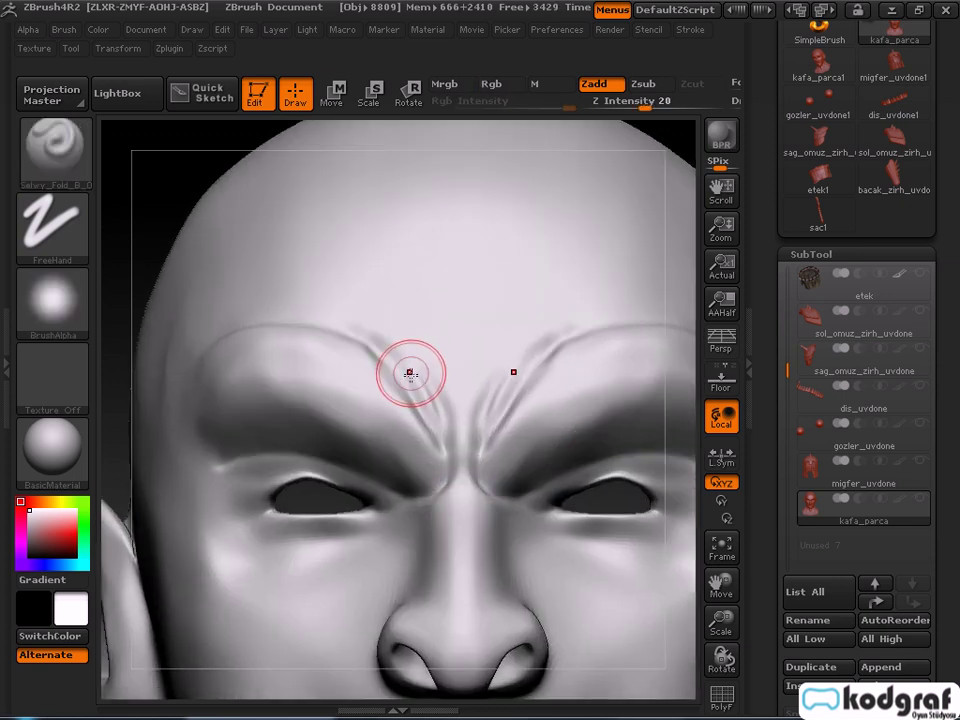
right_click_drag(409, 379, 373, 366, "ctrl")
left_click_drag(326, 331, 386, 396, "alt")
mouse_move(294, 321)
left_mouse_down("alt")
mouse_move(425, 428)
mouse_move(329, 334)
left_mouse_up("alt")
mouse_move(394, 391)
left_mouse_down("alt")
mouse_move(472, 497)
mouse_move(460, 510)
left_mouse_up("alt")
left_click_drag(419, 448, 451, 506)
mouse_move(405, 418)
left_mouse_down()
mouse_move(450, 497)
mouse_move(450, 489)
left_mouse_up()
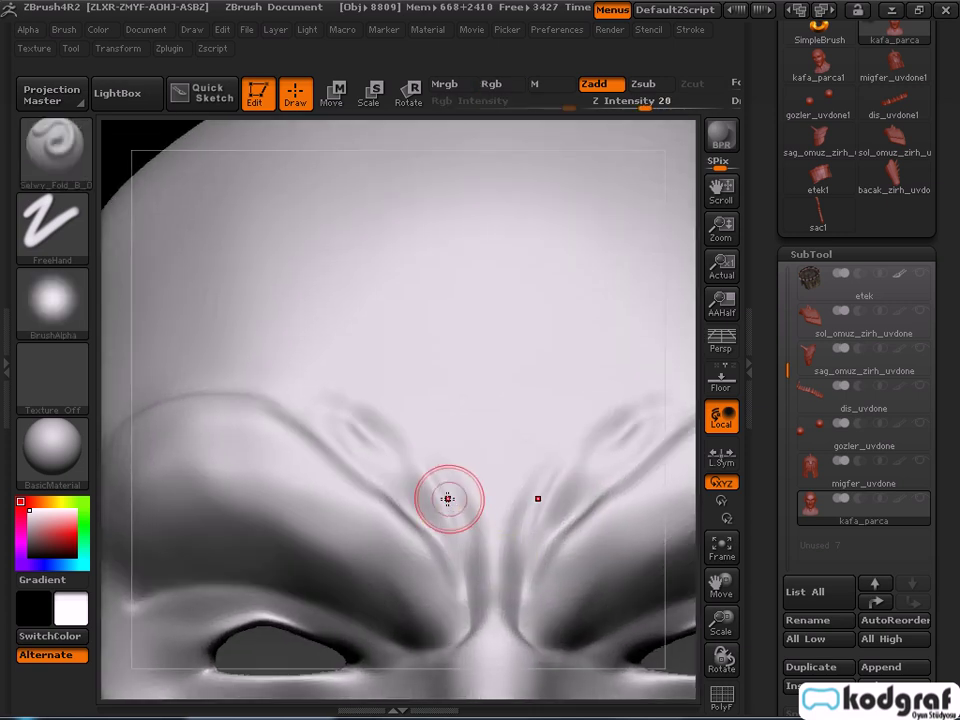
Carve further narrow frown wrinkles fanning from the inner brow up onto the lower forehead.
left_click_drag(446, 499, 432, 455)
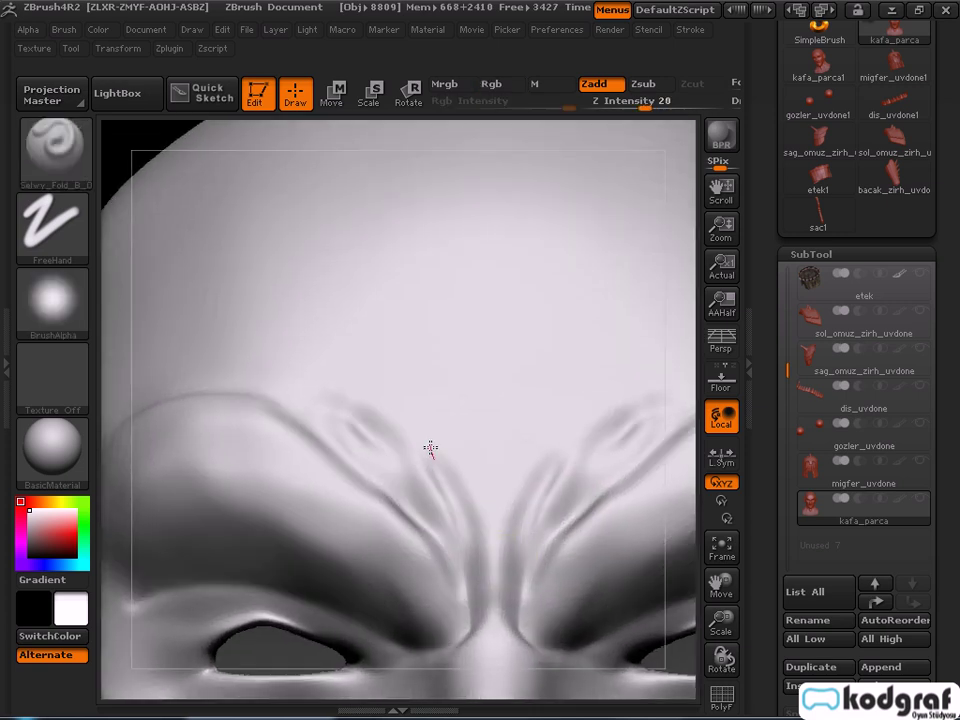
left_click_drag(386, 383, 457, 515)
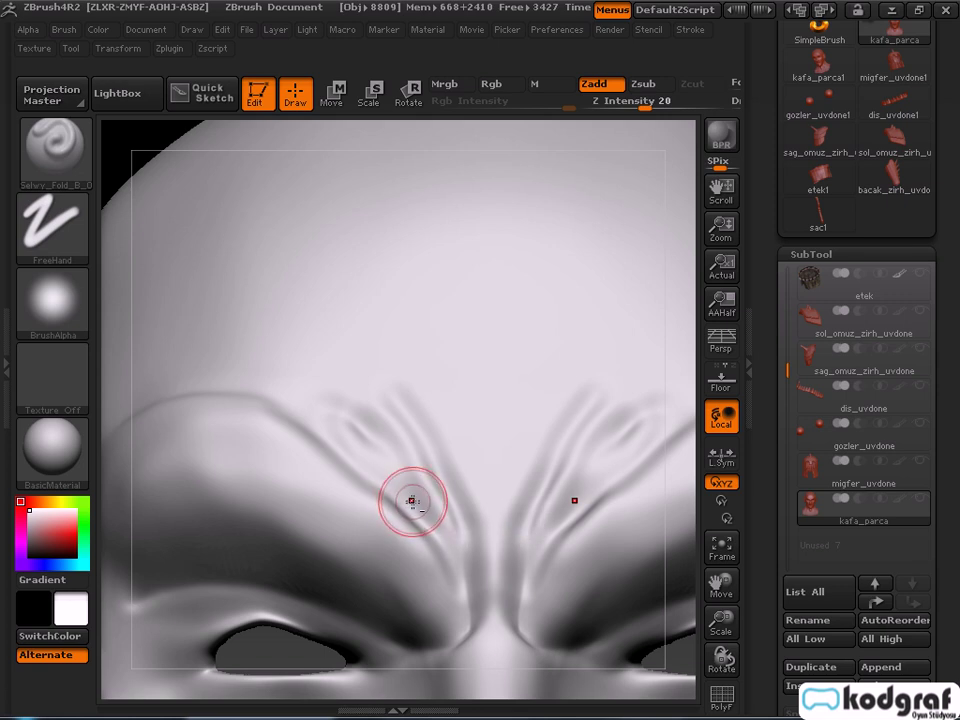
left_click_drag(387, 453, 321, 398)
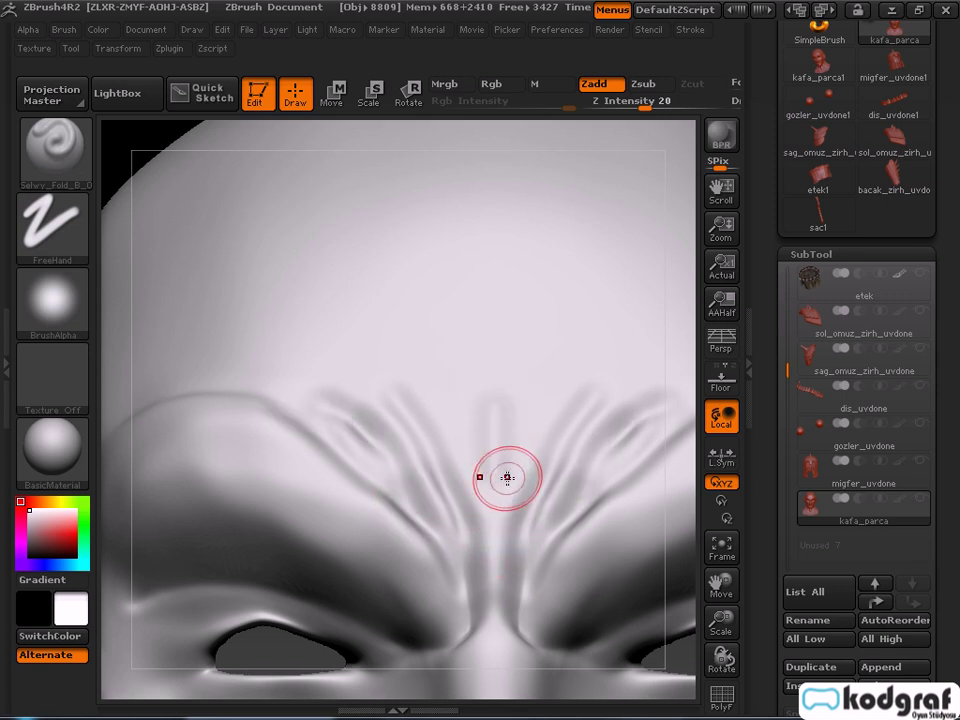
Sculpt a short vertical wrinkle at the centre of the lower forehead, between the fanned frown lines.
mouse_move(504, 458)
right_mouse_down()
mouse_move(512, 454)
mouse_move(535, 510)
mouse_move(491, 456)
right_mouse_up()
left_click_drag(495, 411, 501, 430)
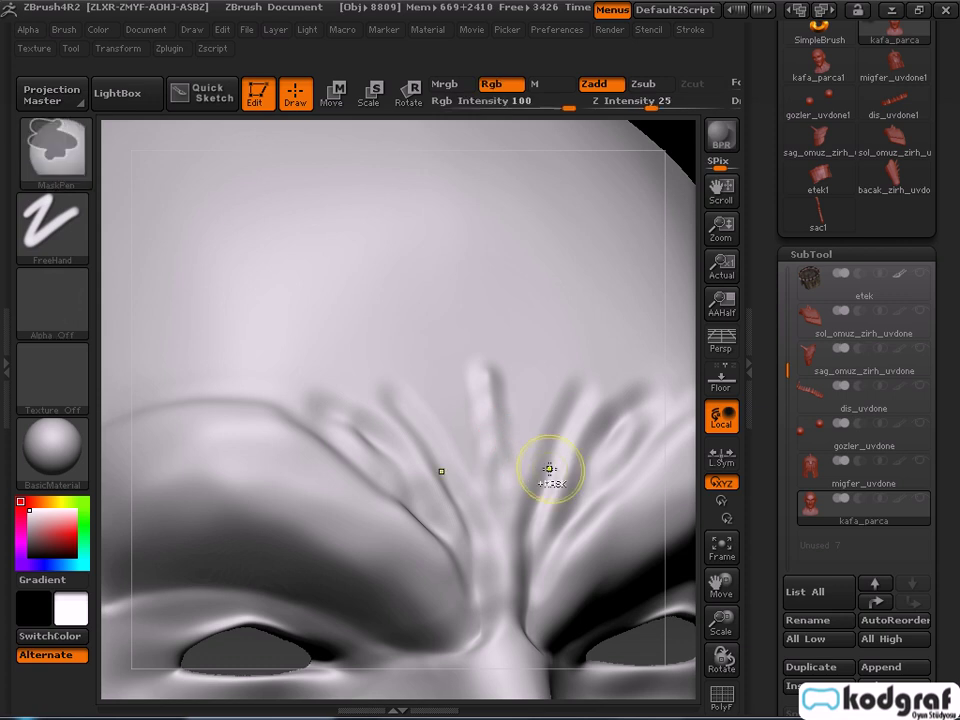
left_click_drag(494, 382, 495, 429)
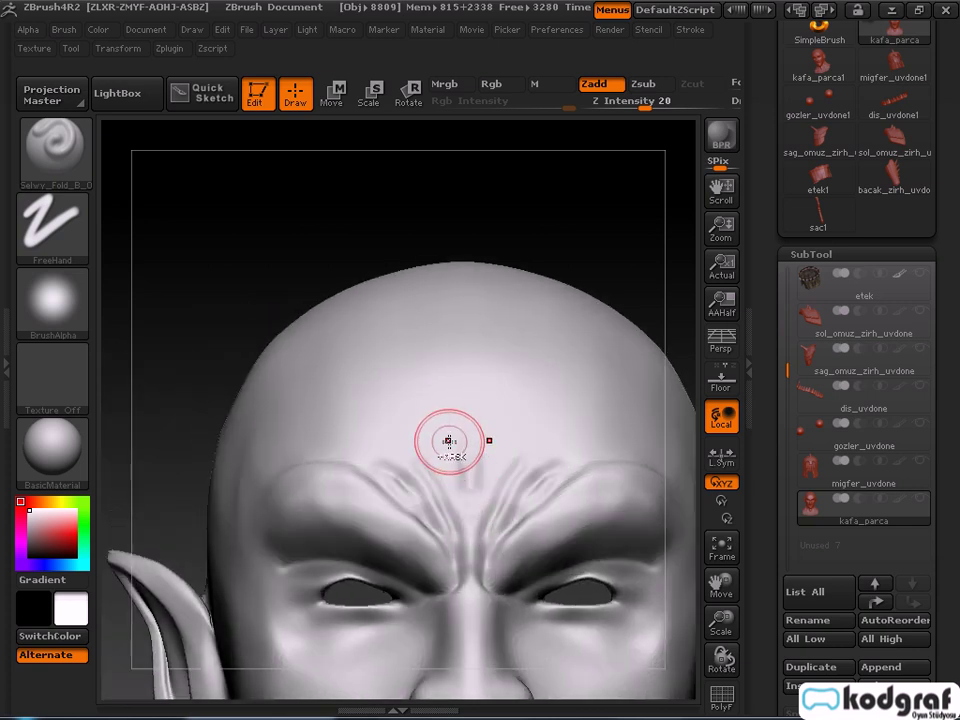
Smooth the upper ends of the frown wrinkles so they blend into the forehead.
right_click_drag(449, 441, 398, 472, "ctrl")
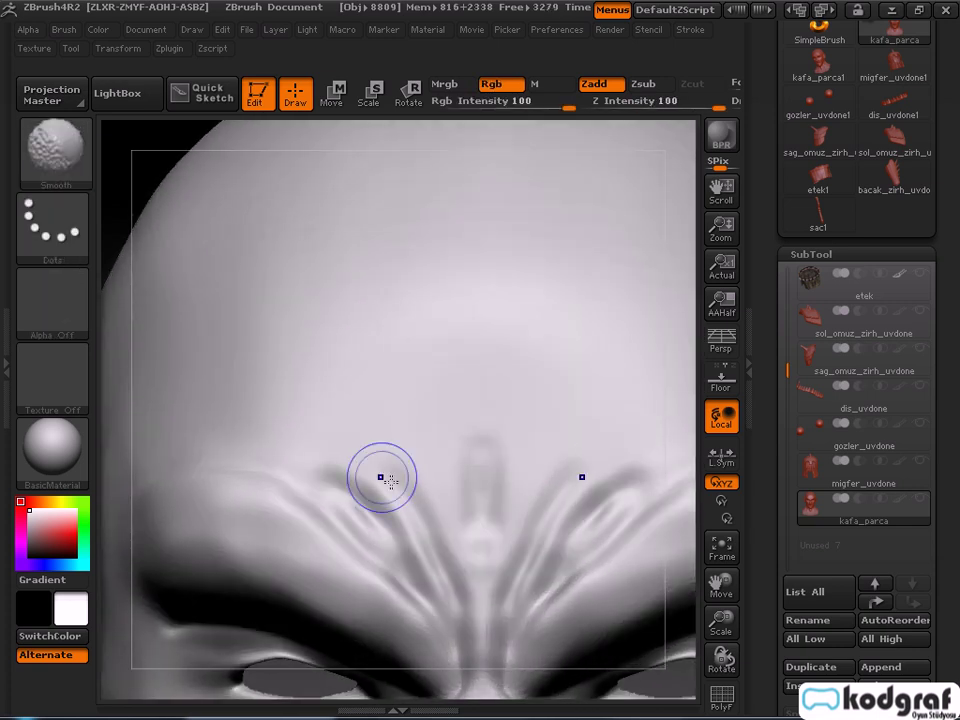
left_click_drag(292, 490, 483, 452, "shift")
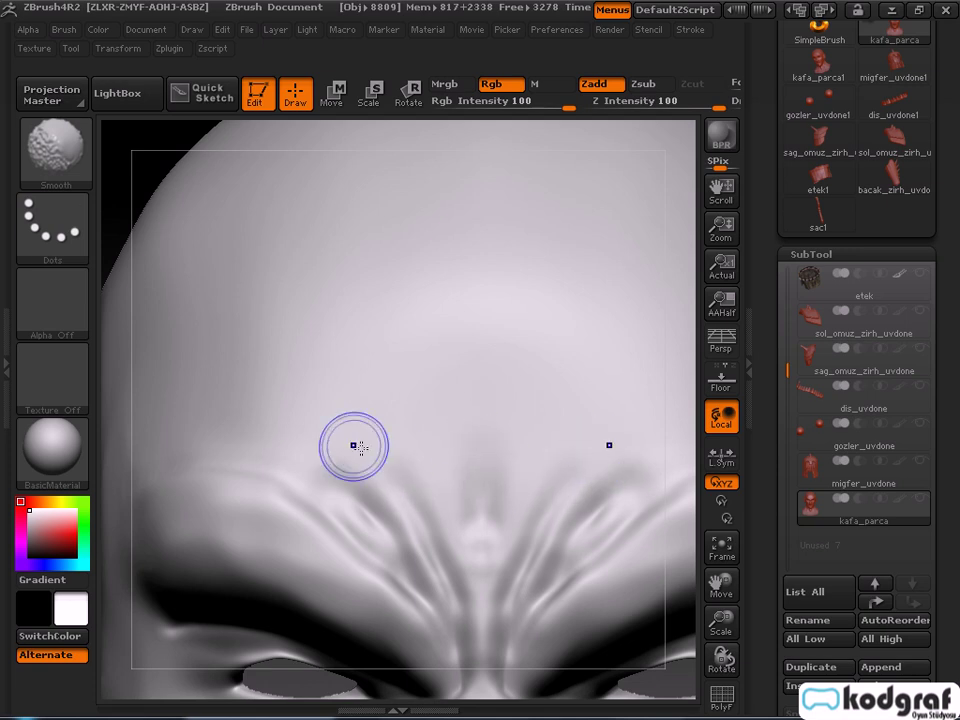
Sculpt horizontal wrinkles across the root of the nose, joining the inner brow creases on both sides.
mouse_move(458, 518)
right_mouse_down()
mouse_move(499, 439)
mouse_move(536, 325)
right_mouse_up()
right_click_drag(545, 406, 566, 460)
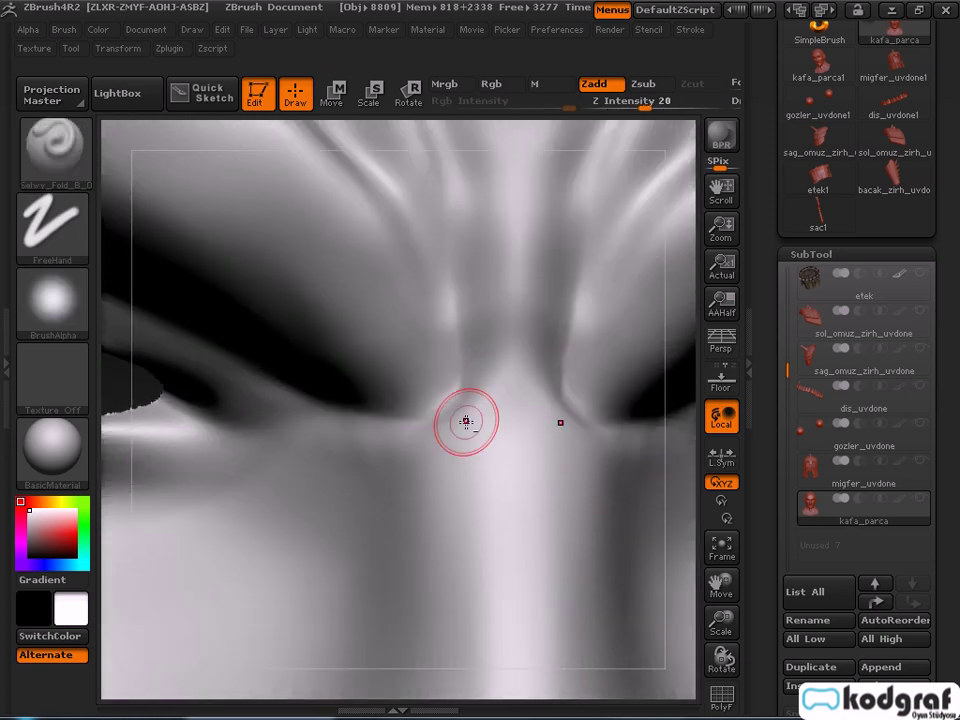
left_click_drag(534, 428, 572, 415)
left_click_drag(430, 405, 574, 418)
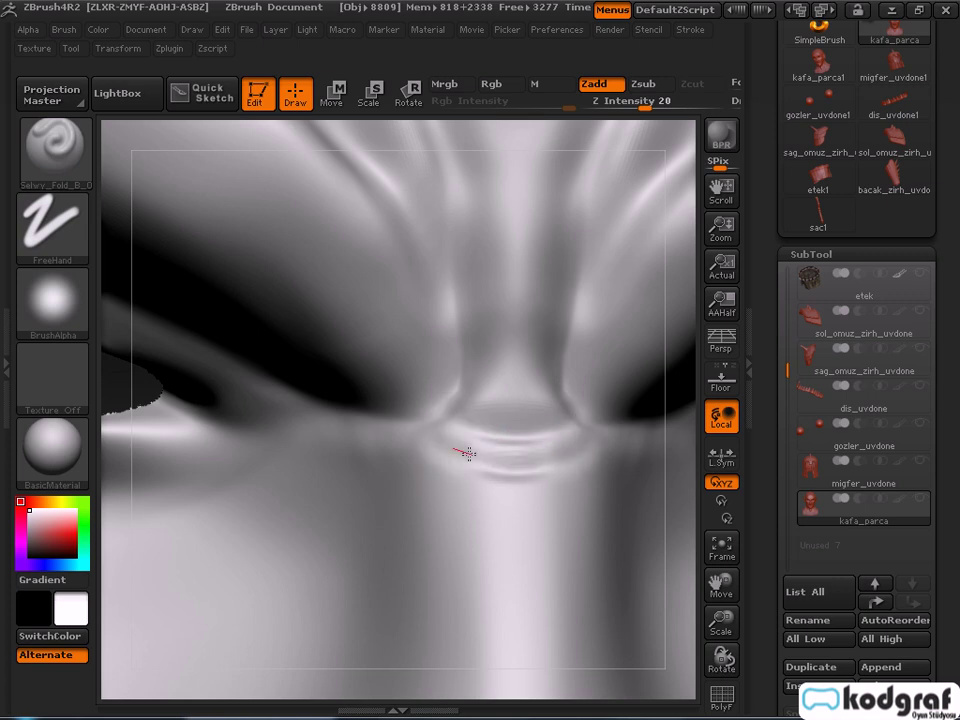
mouse_move(515, 497)
right_mouse_down("ctrl")
mouse_move(493, 369)
mouse_move(574, 536)
right_mouse_up("ctrl")
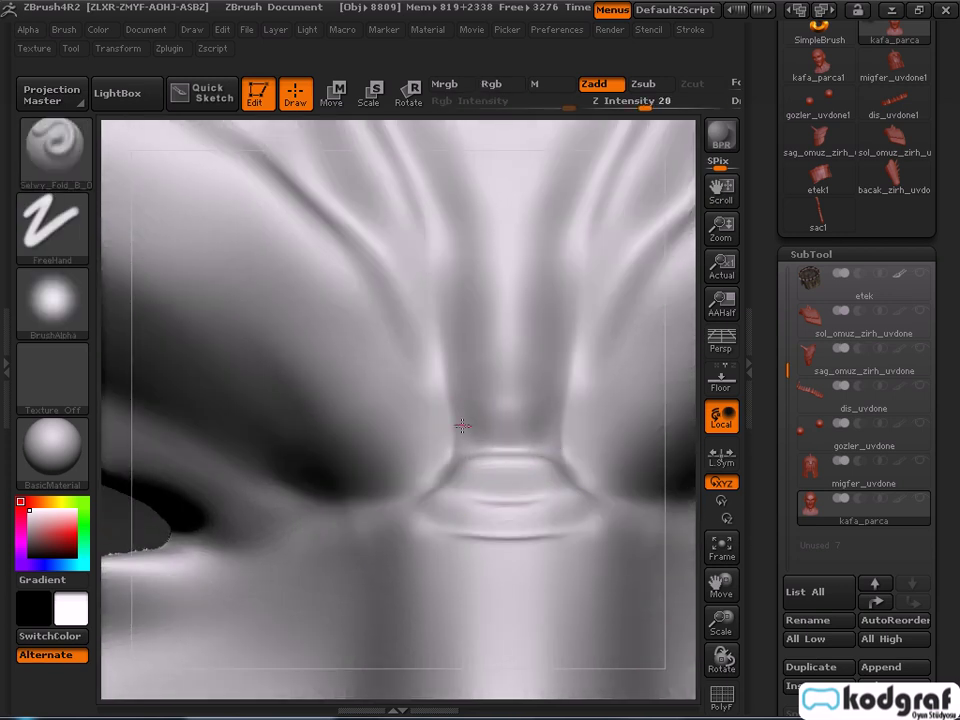
left_click_drag(497, 448, 448, 447)
Smooth the outer end of the crease above the brow ridge near the temple.
right_click_drag(434, 382, 508, 319, "ctrl")
mouse_move(549, 392)
right_mouse_down()
mouse_move(538, 384)
mouse_move(576, 388)
mouse_move(508, 384)
mouse_move(534, 388)
right_mouse_up()
mouse_move(478, 432)
right_mouse_down("ctrl")
mouse_move(501, 516)
mouse_move(407, 313)
right_mouse_up("ctrl")
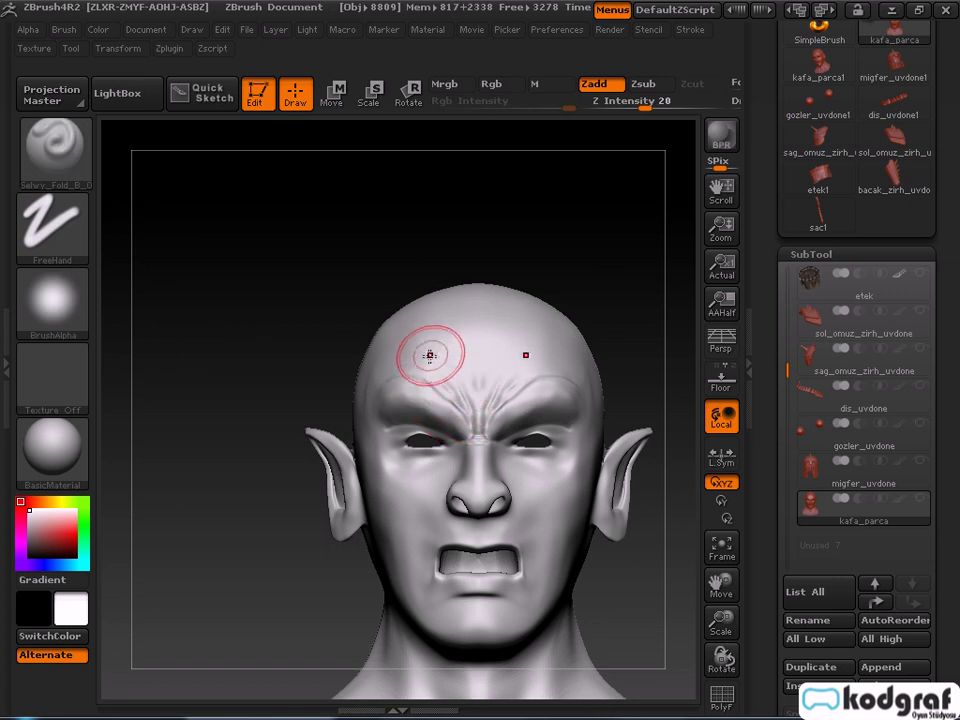
mouse_move(388, 368)
right_mouse_down("ctrl")
mouse_move(362, 386)
mouse_move(379, 398)
right_mouse_up("ctrl")
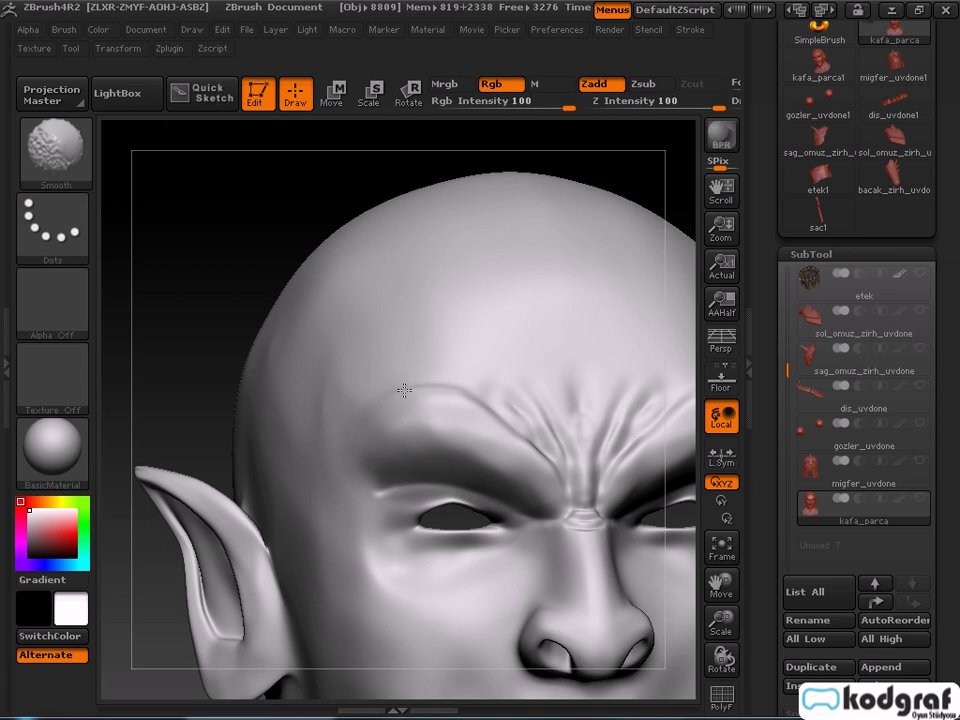
Switch to the orc_front image in Windows Photo Viewer to examine the brow and forehead wrinkles, and return to ZBrush.
key("alt+Tab")
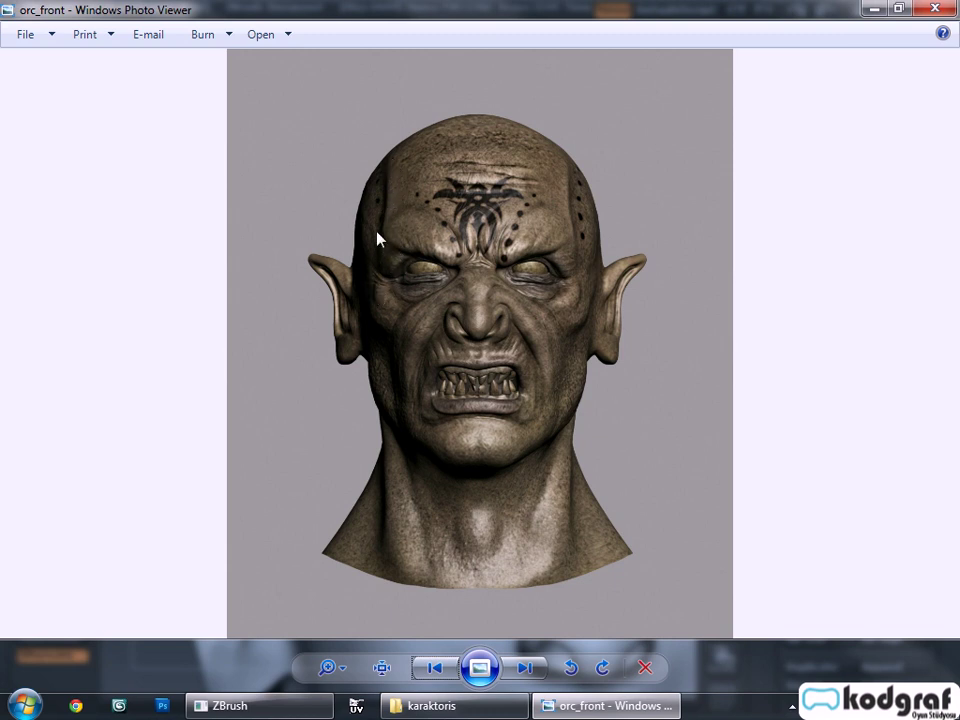
key("alt+Tab")
key("alt+Tab")
key("alt+Tab")
key("alt+Tab")
key("alt+Tab")
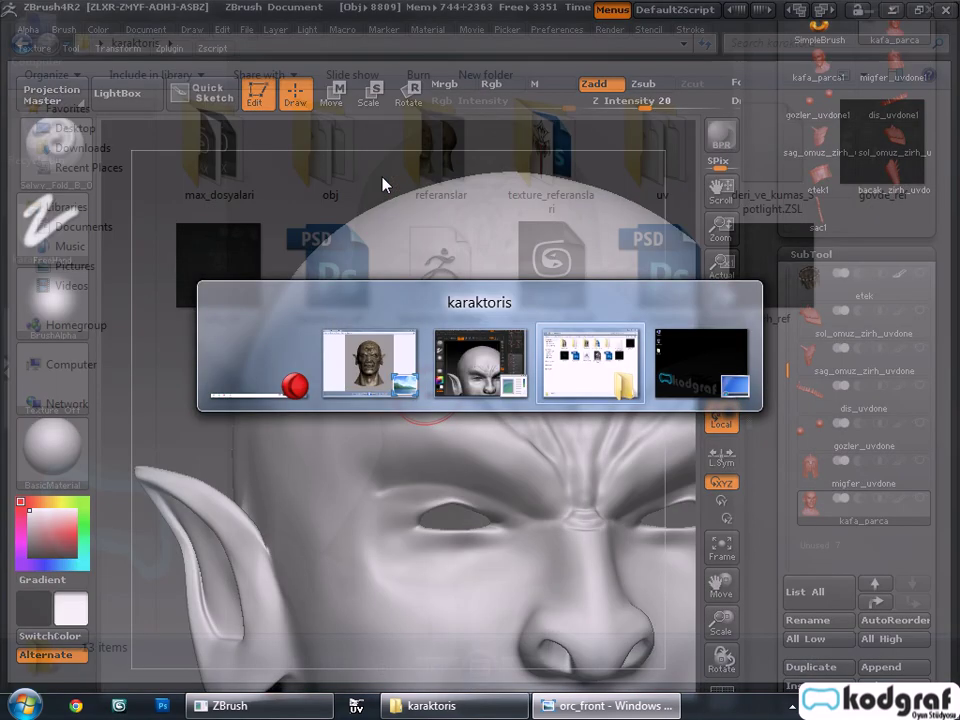
key("alt+Tab")
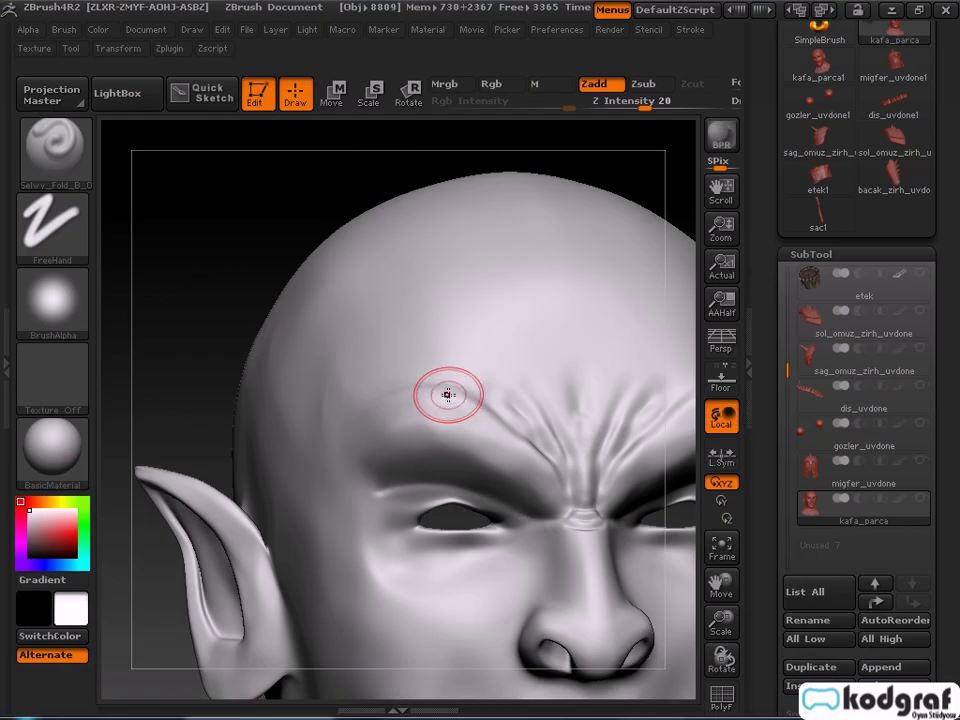
Sculpt a curved ridge along the temple, from the outer end of the brow up towards the side of the skull.
right_click_drag(448, 400, 433, 393)
mouse_move(383, 364)
right_mouse_down()
mouse_move(390, 403)
mouse_move(378, 374)
right_mouse_up()
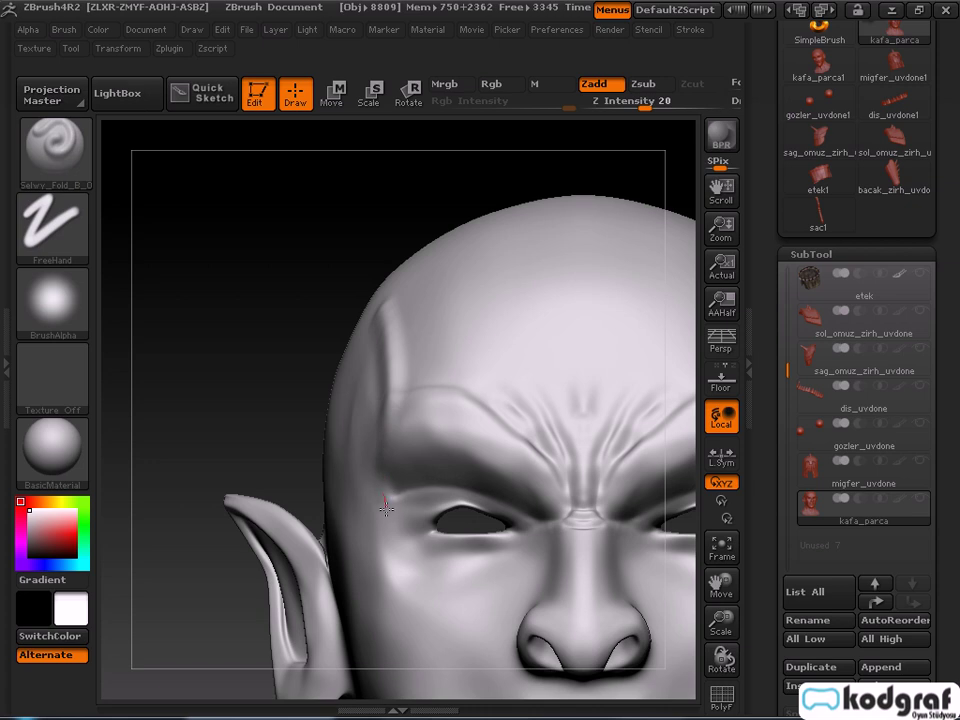
mouse_move(405, 352)
right_mouse_down()
mouse_move(436, 378)
mouse_move(407, 373)
mouse_move(387, 349)
right_mouse_up()
mouse_move(387, 348)
left_mouse_down()
mouse_move(439, 347)
mouse_move(336, 330)
mouse_move(234, 280)
left_mouse_up()
mouse_move(301, 317)
right_mouse_down()
mouse_move(317, 371)
mouse_move(407, 332)
mouse_move(384, 339)
right_mouse_up()
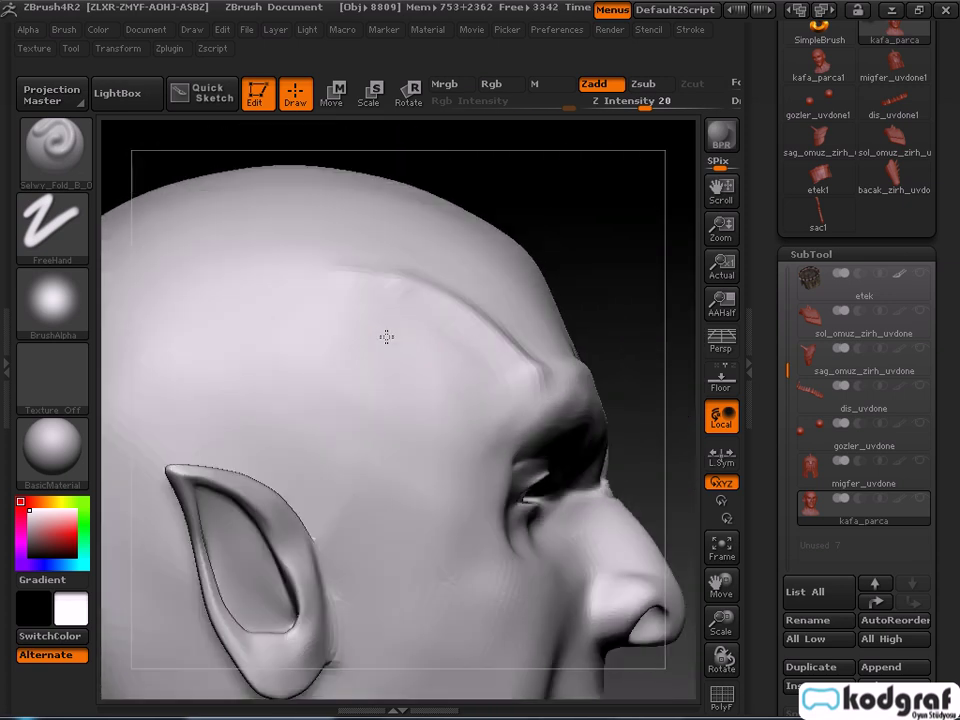
mouse_move(370, 274)
left_mouse_down()
mouse_move(238, 270)
mouse_move(366, 275)
mouse_move(418, 293)
left_mouse_up()
mouse_move(459, 324)
right_mouse_down()
mouse_move(420, 358)
mouse_move(414, 348)
mouse_move(426, 360)
mouse_move(463, 309)
right_mouse_up()
mouse_move(376, 267)
left_mouse_down()
mouse_move(493, 332)
mouse_move(537, 396)
left_mouse_up()
mouse_move(309, 247)
left_mouse_down()
mouse_move(465, 334)
mouse_move(529, 424)
left_mouse_up()
Deepen the groove along the temple ridge with more fold strokes running from the outer brow up to its upper end.
mouse_move(524, 390)
right_mouse_down()
mouse_move(480, 390)
mouse_move(496, 325)
mouse_move(570, 350)
right_mouse_up()
mouse_move(538, 350)
left_mouse_down()
mouse_move(488, 266)
mouse_move(408, 174)
left_mouse_up()
mouse_move(439, 200)
left_mouse_down()
mouse_move(533, 333)
mouse_move(450, 222)
left_mouse_up()
mouse_move(536, 335)
right_mouse_down()
mouse_move(529, 311)
mouse_move(544, 312)
mouse_move(564, 350)
right_mouse_up()
mouse_move(560, 347)
left_mouse_down()
mouse_move(516, 281)
mouse_move(426, 184)
left_mouse_up()
Smooth the temple ridge and its upper end so they blend into the forehead and the side of the skull.
mouse_move(514, 298)
right_mouse_down()
mouse_move(520, 266)
mouse_move(575, 347)
right_mouse_up()
left_click_drag(575, 347, 463, 260, "shift")
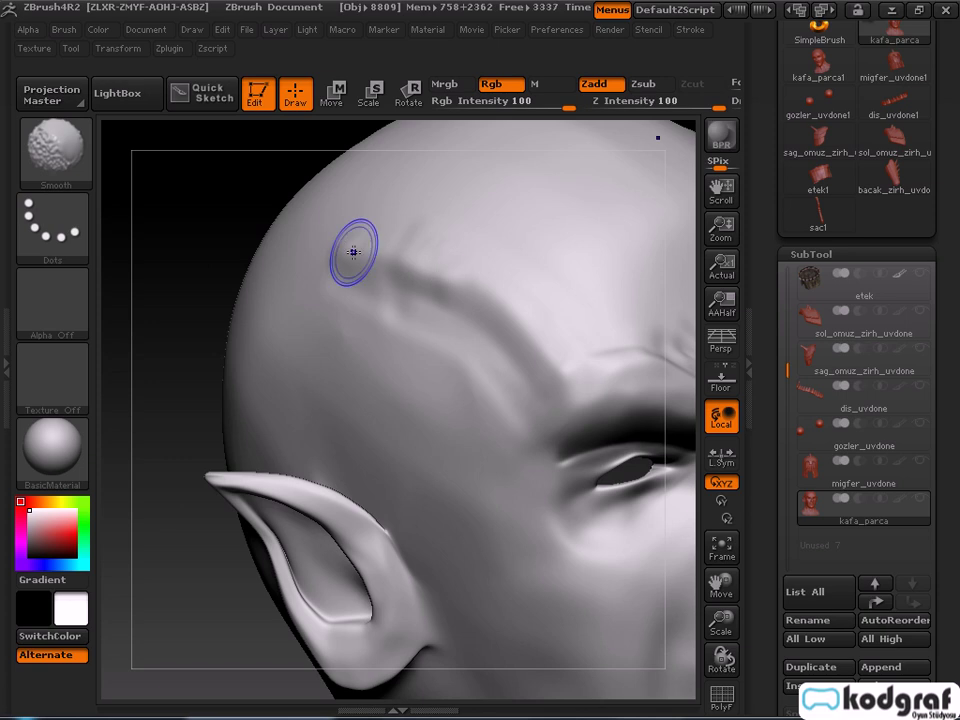
right_click_drag(338, 242, 446, 285)
left_click_drag(446, 285, 402, 242, "shift")
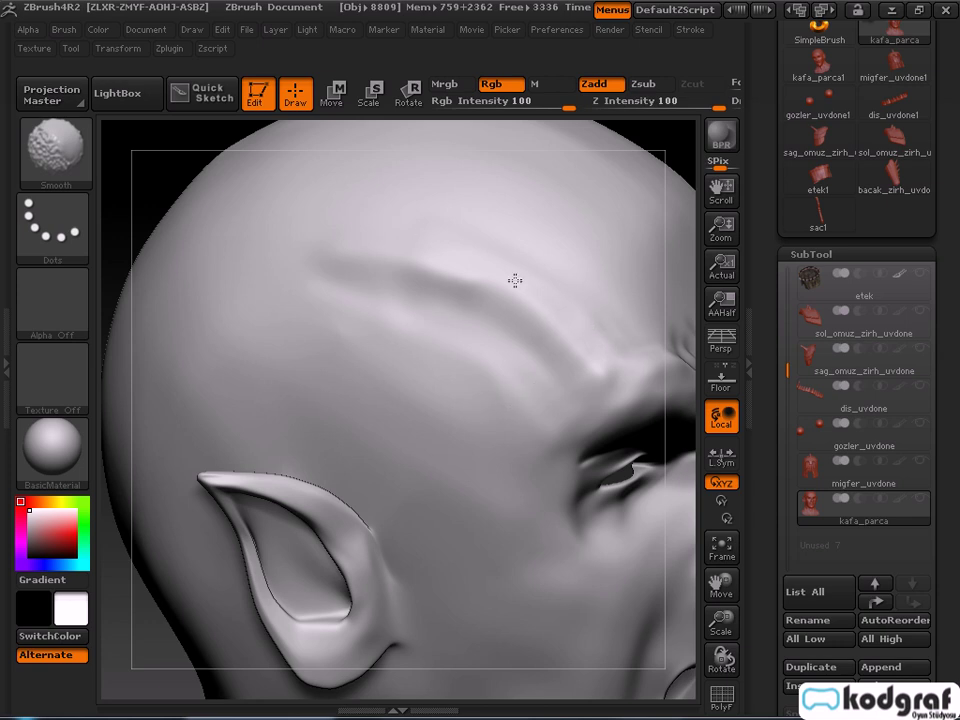
left_click_drag(556, 314, 565, 291, "shift")
right_click_drag(489, 283, 454, 323)
left_click_drag(568, 295, 569, 324, "shift")
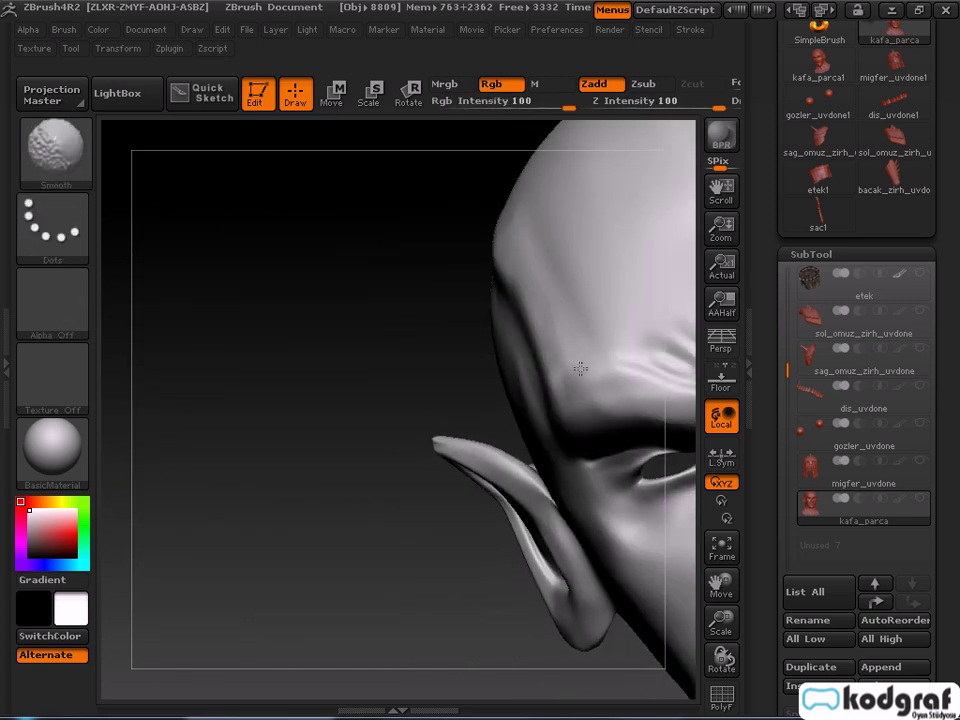
mouse_move(583, 363)
right_mouse_down()
mouse_move(572, 310)
mouse_move(606, 330)
mouse_move(452, 284)
right_mouse_up()
right_click_drag(591, 296, 574, 296, "ctrl")
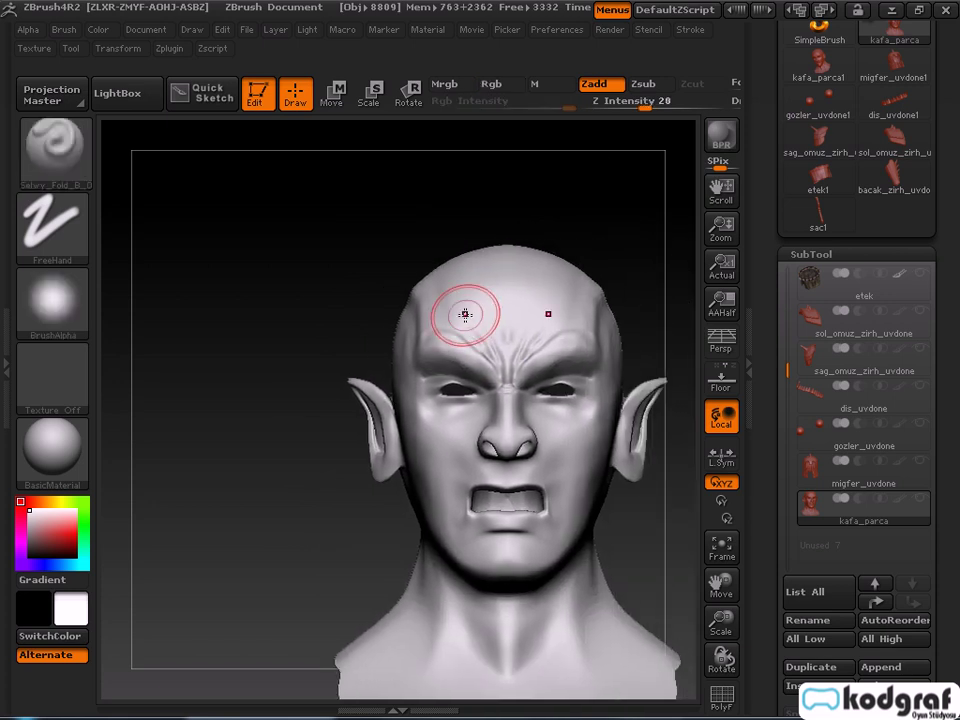
right_click_drag(465, 309, 369, 359, "ctrl")
mouse_move(365, 302)
right_mouse_down("alt")
mouse_move(484, 486)
mouse_move(484, 510)
right_mouse_up("alt")
left_click_drag(430, 468, 411, 389, "shift")
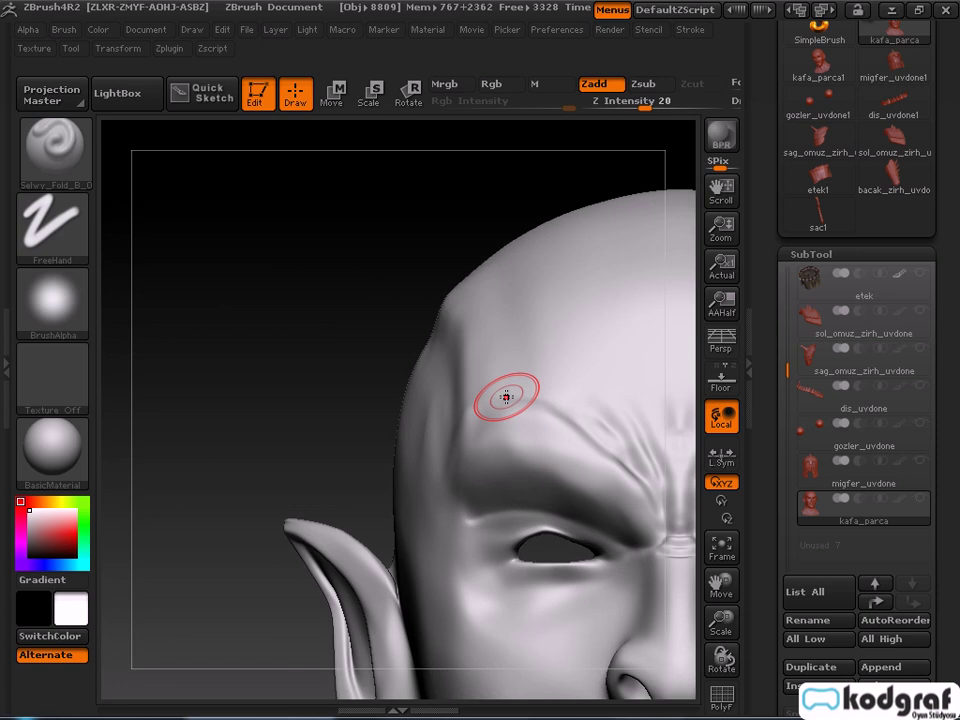
Sculpt a fold across the outer end of the brow ridge and extend the crease above it towards the temple.
key("space")
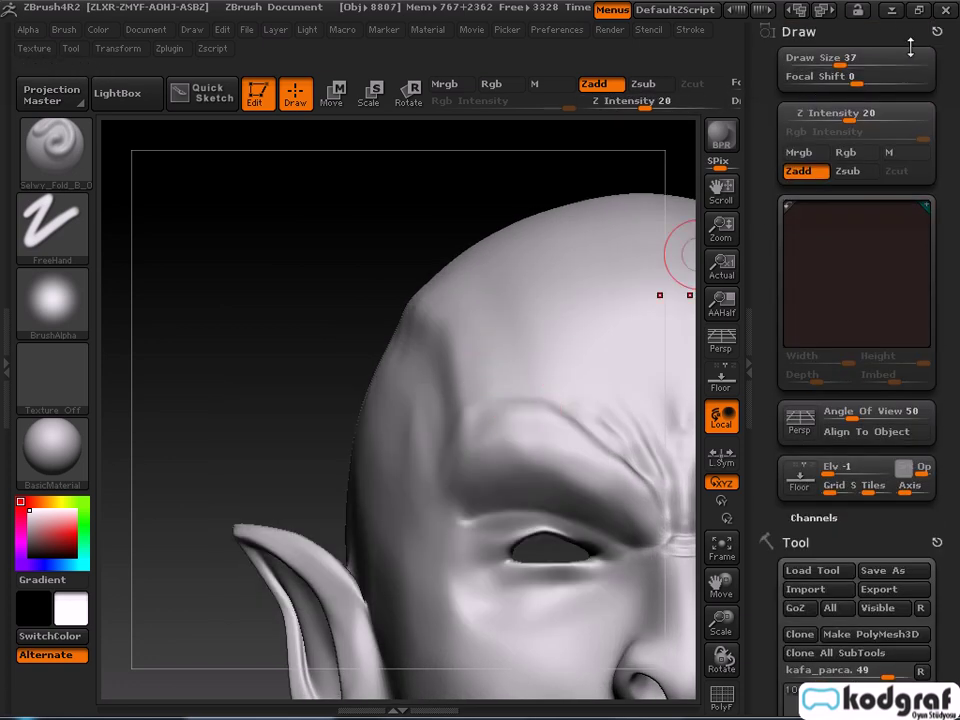
left_click(940, 31)
right_click_drag(514, 463, 437, 242, "alt")
mouse_move(360, 252)
right_mouse_down()
mouse_move(416, 263)
mouse_move(352, 224)
right_mouse_up()
mouse_move(414, 212)
right_mouse_down("alt")
mouse_move(456, 390)
mouse_move(466, 392)
mouse_move(431, 399)
mouse_move(474, 404)
right_mouse_up("alt")
mouse_move(407, 386)
left_mouse_down()
mouse_move(467, 388)
mouse_move(435, 381)
mouse_move(500, 413)
mouse_move(418, 384)
mouse_move(516, 431)
mouse_move(401, 386)
mouse_move(488, 411)
mouse_move(480, 414)
mouse_move(522, 447)
mouse_move(422, 396)
left_mouse_up()
right_click_drag(512, 415, 515, 440)
left_click_drag(505, 378, 564, 420)
right_click_drag(516, 347, 441, 326)
mouse_move(441, 326)
left_mouse_down()
mouse_move(521, 362)
mouse_move(495, 341)
mouse_move(418, 323)
mouse_move(567, 376)
left_mouse_up()
mouse_move(456, 326)
left_mouse_down()
mouse_move(519, 356)
mouse_move(406, 310)
left_mouse_up()
Smooth the forehead above the outer brow crease and soften the new fold on the brow ridge.
left_click_drag(512, 346, 516, 351, "shift")
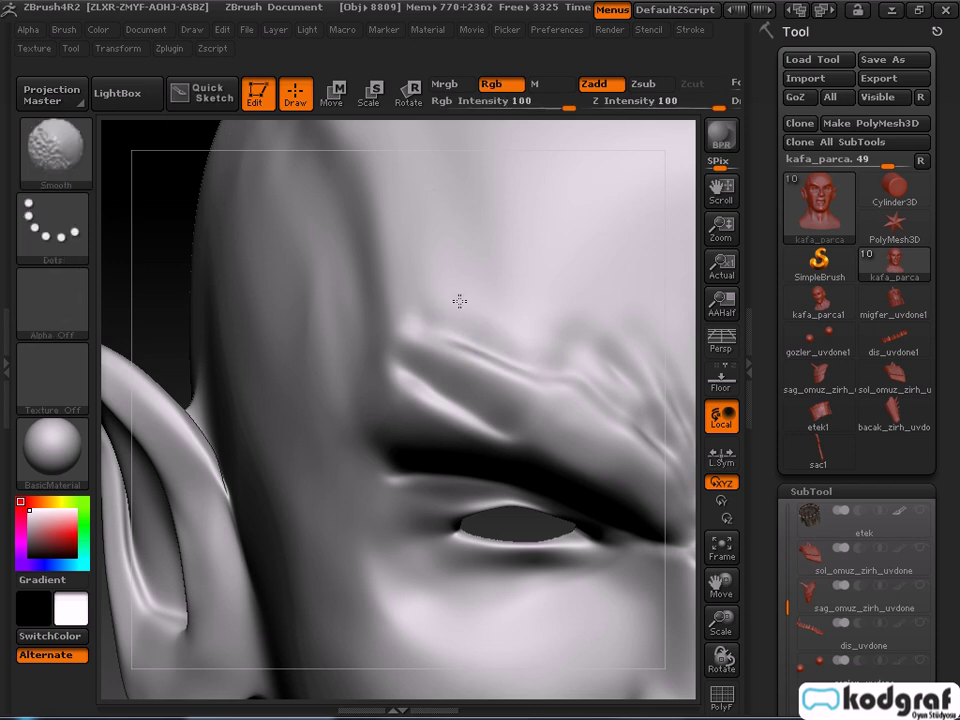
mouse_move(545, 330)
right_mouse_down()
mouse_move(499, 336)
mouse_move(500, 345)
right_mouse_up()
left_click_drag(490, 336, 538, 348, "shift")
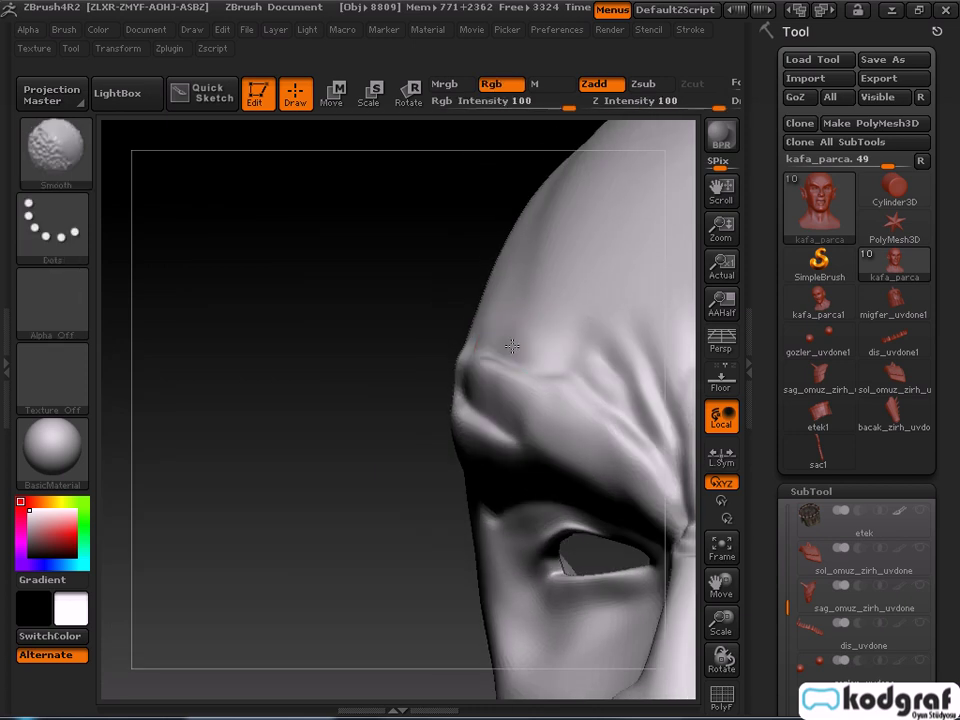
mouse_move(470, 343)
right_mouse_down()
mouse_move(497, 375)
mouse_move(513, 370)
right_mouse_up()
key("shift")
left_click_drag(538, 421, 582, 438, "shift")
Sculpt a faint short fold in the hollow between the outer brow and the eyelid, and smooth the surface around it.
mouse_move(598, 466)
right_mouse_down()
mouse_move(583, 506)
mouse_move(566, 478)
mouse_move(579, 486)
mouse_move(436, 468)
right_mouse_up()
mouse_move(436, 468)
right_mouse_down("ctrl")
mouse_move(452, 452)
mouse_move(460, 410)
mouse_move(454, 461)
mouse_move(478, 494)
right_mouse_up("ctrl")
right_click_drag(441, 444, 477, 490, "ctrl")
mouse_move(358, 414)
right_mouse_down("alt")
mouse_move(420, 390)
mouse_move(489, 343)
right_mouse_up("alt")
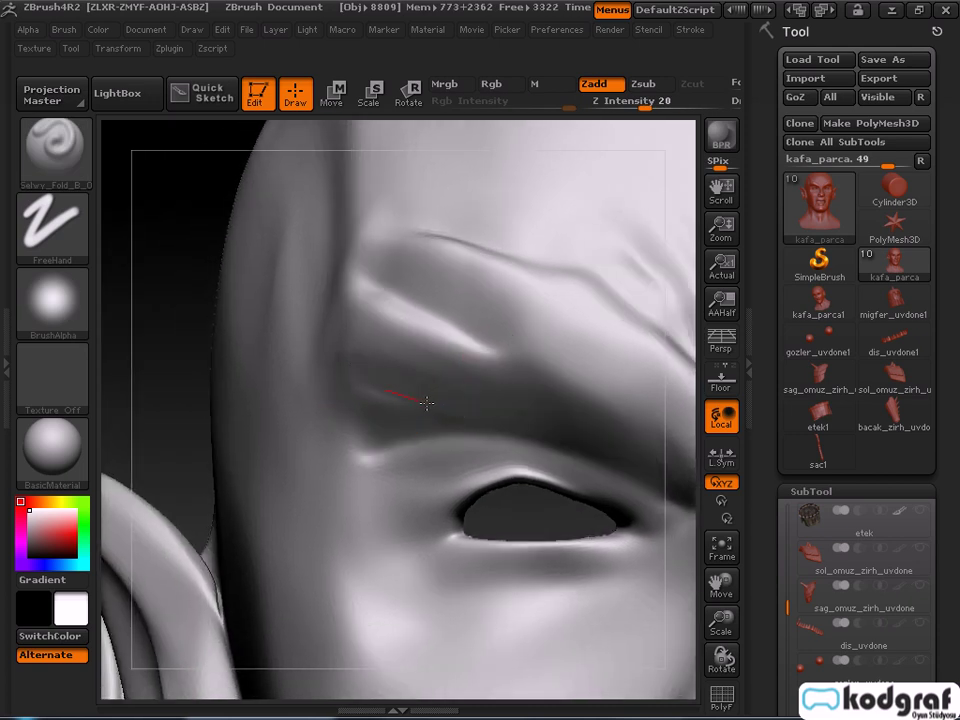
right_click_drag(425, 401, 366, 388)
left_click_drag(370, 388, 468, 425)
mouse_move(408, 402)
left_mouse_down()
mouse_move(450, 418)
mouse_move(377, 373)
left_mouse_up()
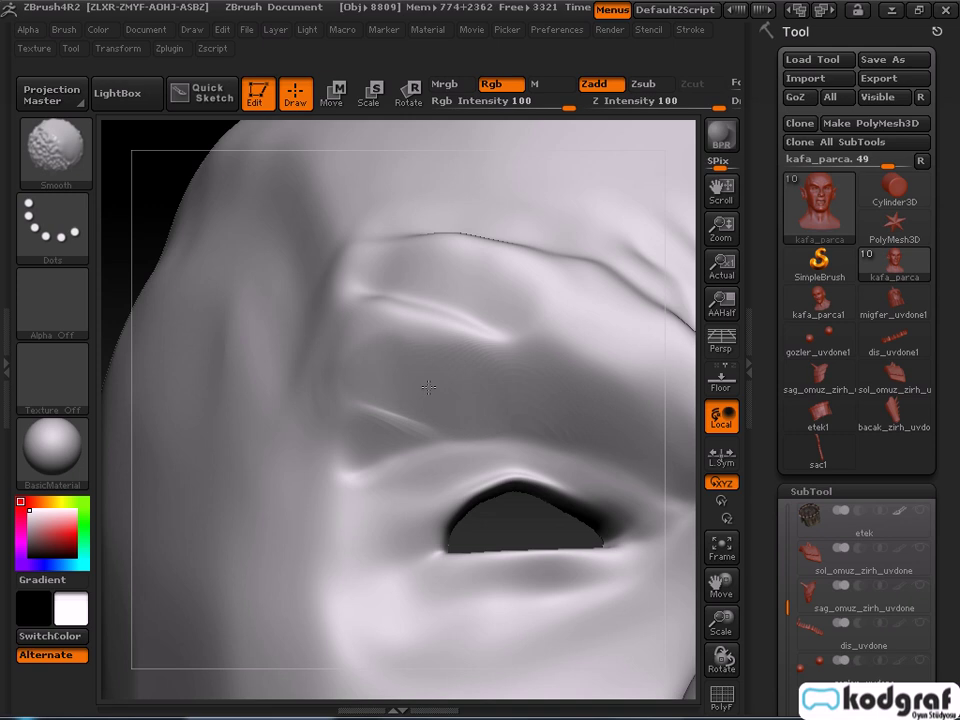
left_click_drag(485, 397, 354, 380, "shift")
mouse_move(405, 388)
right_mouse_down()
mouse_move(414, 424)
mouse_move(449, 397)
right_mouse_up()
right_click_drag(446, 497, 448, 434, "ctrl")
left_click_drag(489, 434, 516, 449, "shift")
Sculpt an upper eyelid fold arching over the eye opening from the outer corner towards the inner corner.
mouse_move(456, 442)
right_mouse_down("ctrl")
mouse_move(412, 473)
mouse_move(404, 508)
mouse_move(401, 418)
mouse_move(407, 461)
right_mouse_up("ctrl")
left_click_drag(360, 446, 347, 460)
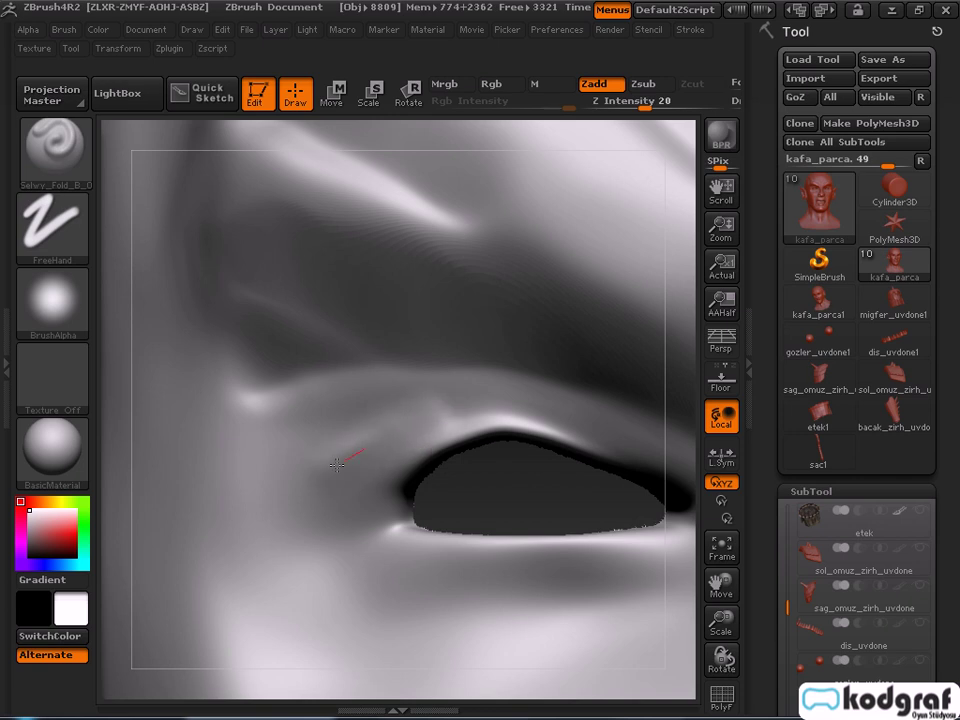
mouse_move(518, 403)
left_mouse_down()
mouse_move(482, 394)
mouse_move(612, 428)
left_mouse_up()
right_click_drag(617, 429, 411, 348, "alt")
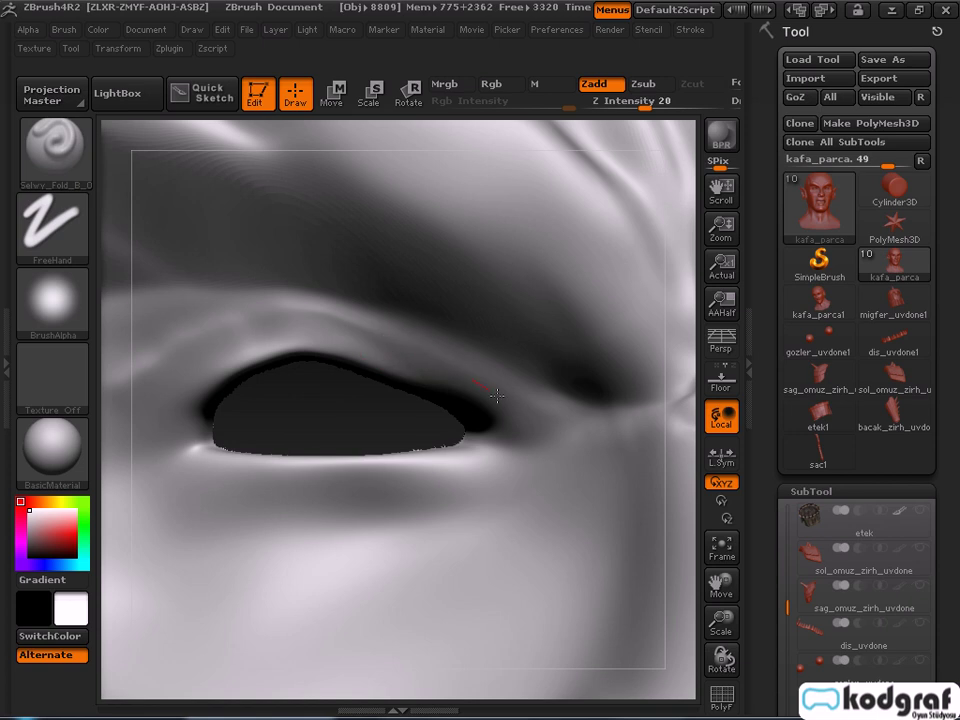
right_click_drag(347, 334, 534, 404, "alt")
mouse_move(529, 392)
left_mouse_down()
mouse_move(386, 402)
mouse_move(325, 440)
left_mouse_up()
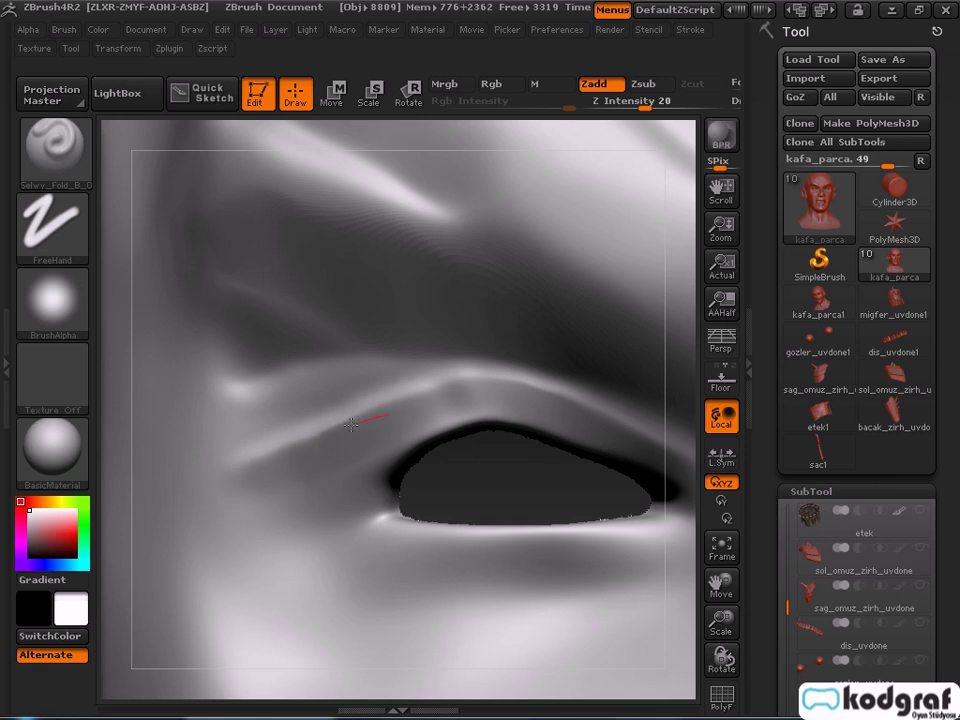
left_click_drag(228, 472, 476, 379)
mouse_move(330, 417)
left_mouse_down()
mouse_move(476, 392)
mouse_move(570, 398)
left_mouse_up()
Sharpen the raised edge of the upper eyelid fold and carry it to the inner corner beside the nose.
right_click_drag(600, 432, 372, 380, "alt")
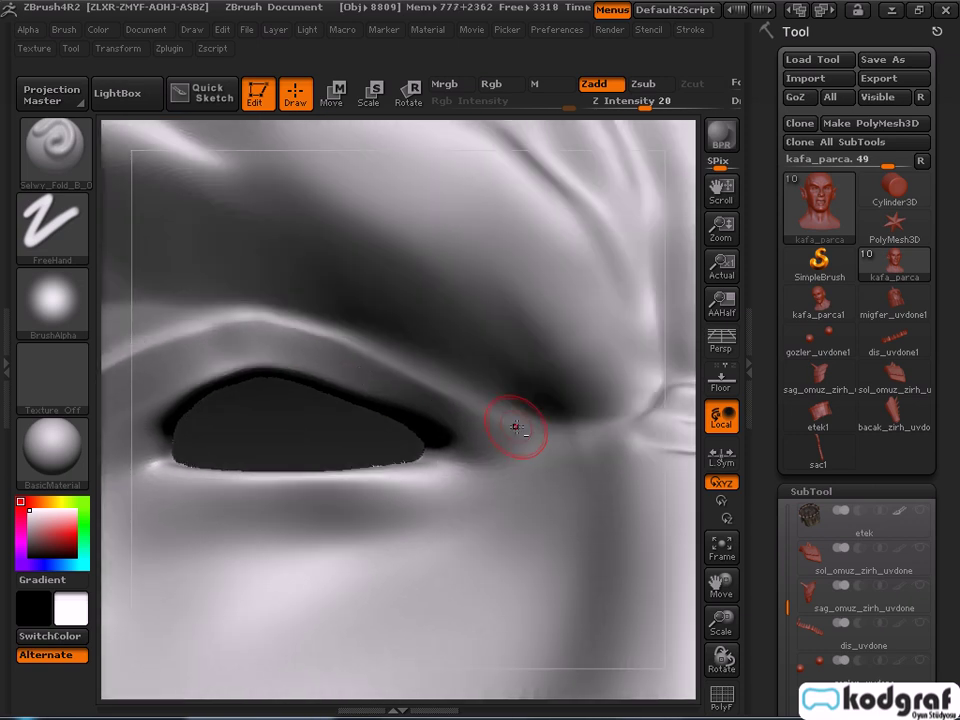
mouse_move(372, 341)
left_mouse_down()
mouse_move(344, 310)
mouse_move(339, 319)
mouse_move(272, 302)
mouse_move(332, 323)
mouse_move(222, 309)
left_mouse_up()
right_click_drag(217, 308, 477, 338, "alt")
mouse_move(477, 343)
left_mouse_down()
mouse_move(370, 335)
mouse_move(388, 349)
mouse_move(225, 381)
mouse_move(420, 351)
mouse_move(271, 393)
mouse_move(542, 334)
mouse_move(594, 360)
left_mouse_up()
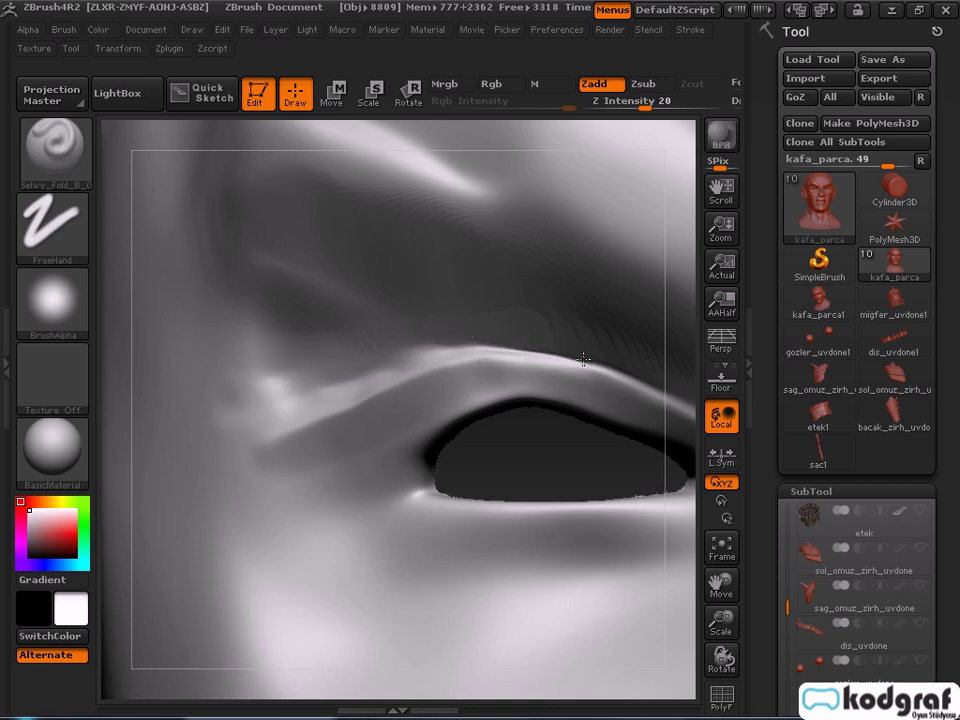
right_click_drag(606, 345, 402, 328, "alt")
mouse_move(420, 371)
right_mouse_down()
mouse_move(525, 391)
mouse_move(461, 403)
right_mouse_up()
mouse_move(485, 403)
right_mouse_down("alt")
mouse_move(240, 403)
mouse_move(660, 409)
right_mouse_up("alt")
right_click_drag(326, 409, 600, 403, "alt")
mouse_move(358, 403)
right_mouse_down("alt")
mouse_move(485, 414)
mouse_move(675, 477)
right_mouse_up("alt")
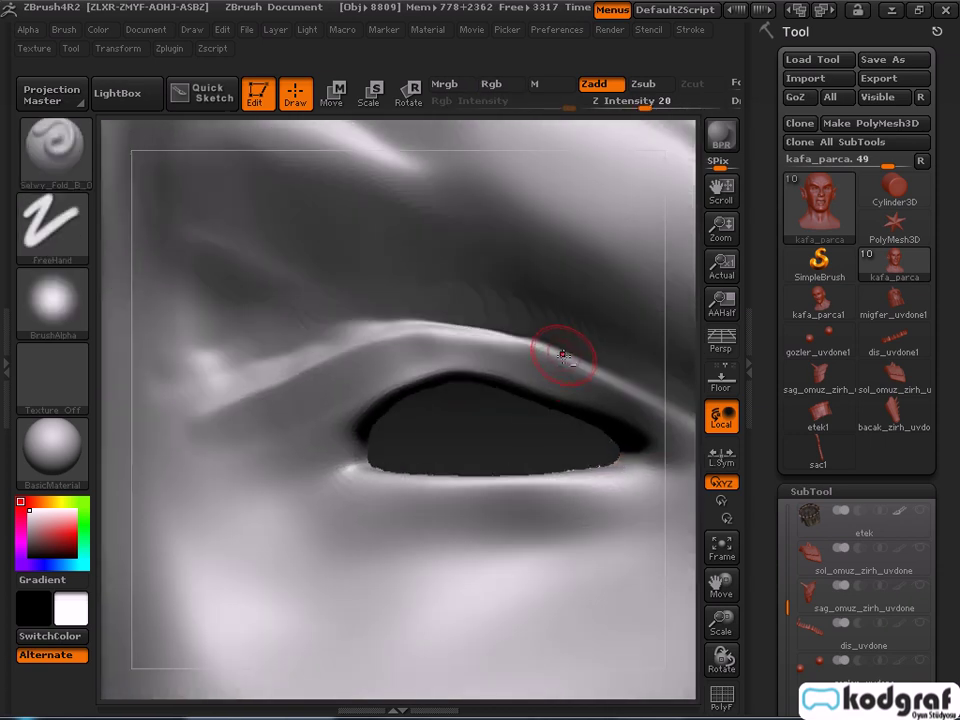
right_click_drag(608, 360, 440, 362, "alt")
left_click_drag(550, 418, 476, 384)
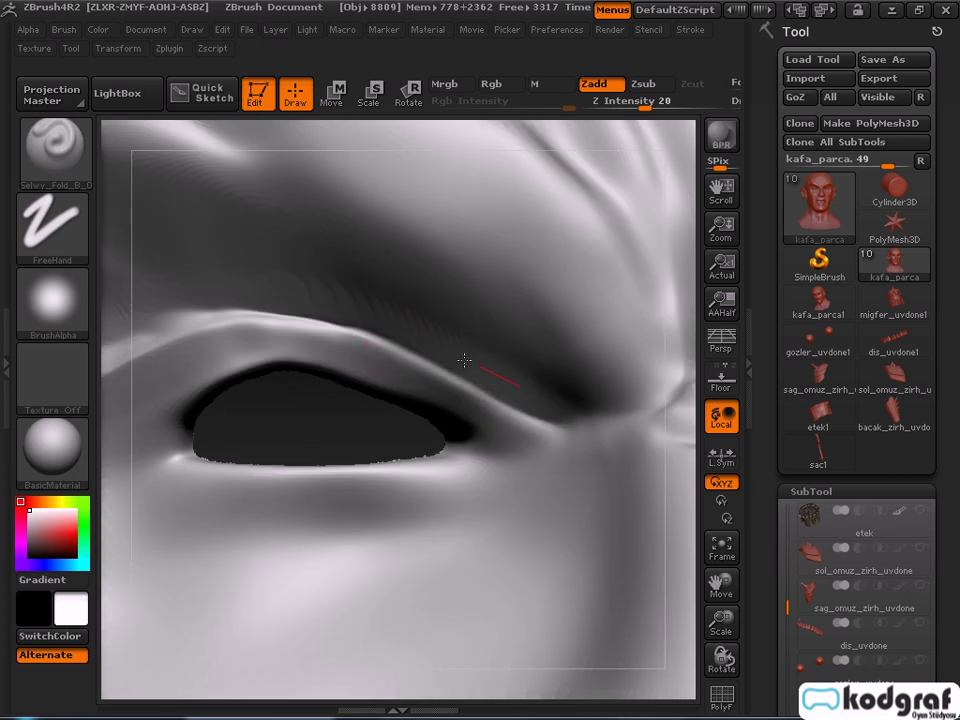
Smooth the rippled surface between the brow ridge and the upper eyelid fold.
mouse_move(430, 349)
right_mouse_down()
mouse_move(438, 308)
mouse_move(429, 311)
right_mouse_up()
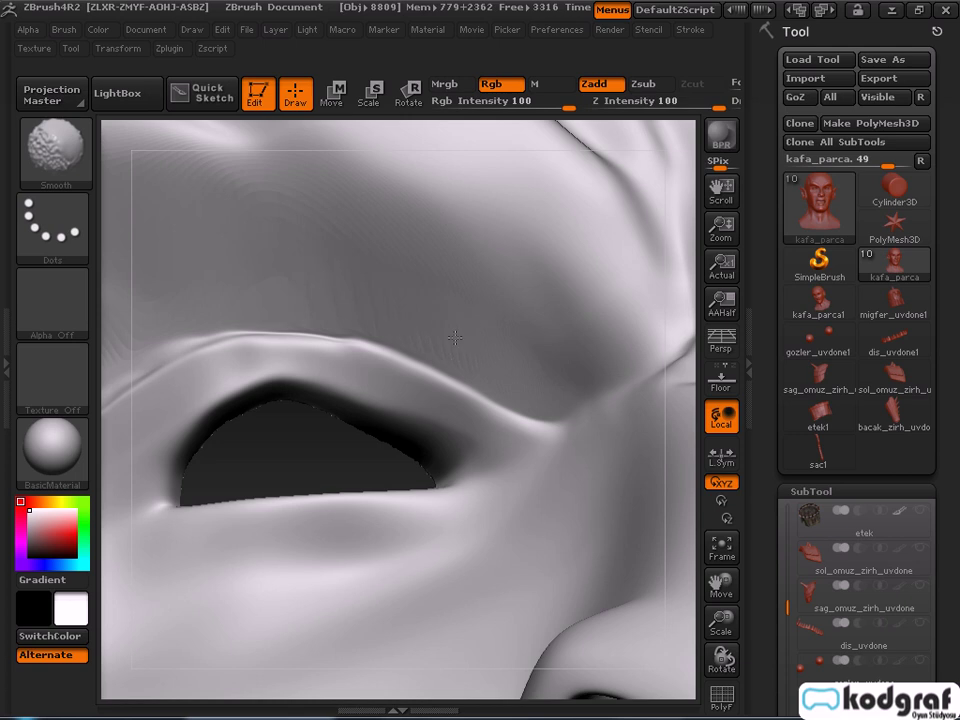
right_click_drag(266, 248, 477, 313, "alt")
left_click_drag(445, 285, 383, 270, "shift")
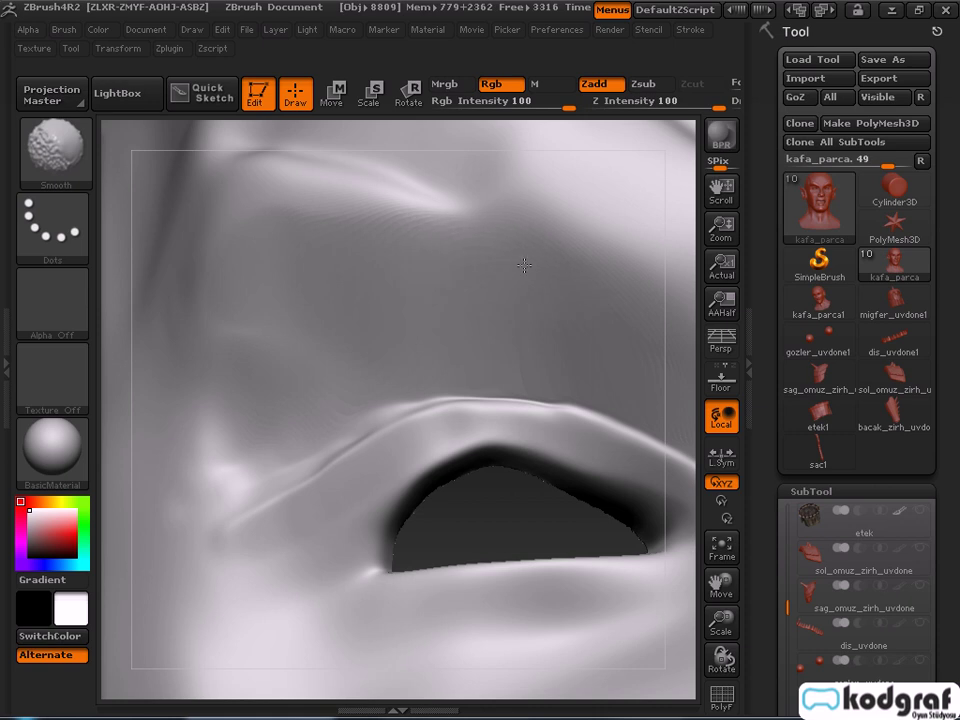
right_click_drag(590, 331, 386, 276, "alt")
left_click_drag(370, 234, 400, 262, "shift")
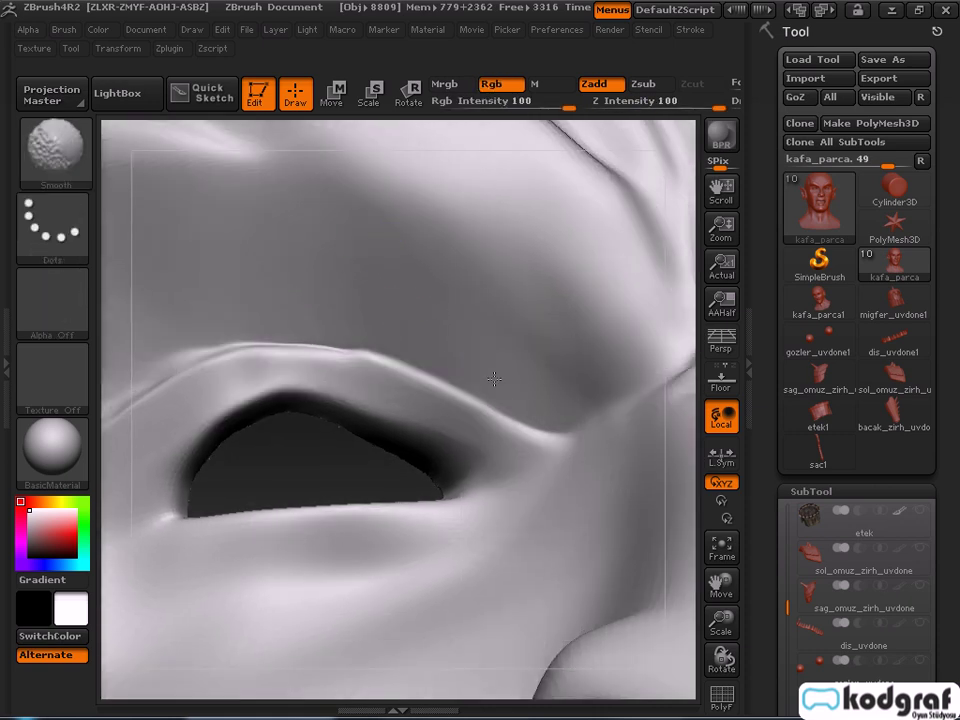
left_click_drag(564, 397, 461, 356, "shift")
mouse_move(461, 356)
right_mouse_down()
mouse_move(450, 420)
mouse_move(426, 369)
mouse_move(366, 338)
right_mouse_up()
mouse_move(373, 514)
right_mouse_down("alt")
mouse_move(422, 416)
mouse_move(454, 435)
mouse_move(399, 542)
right_mouse_up("alt")
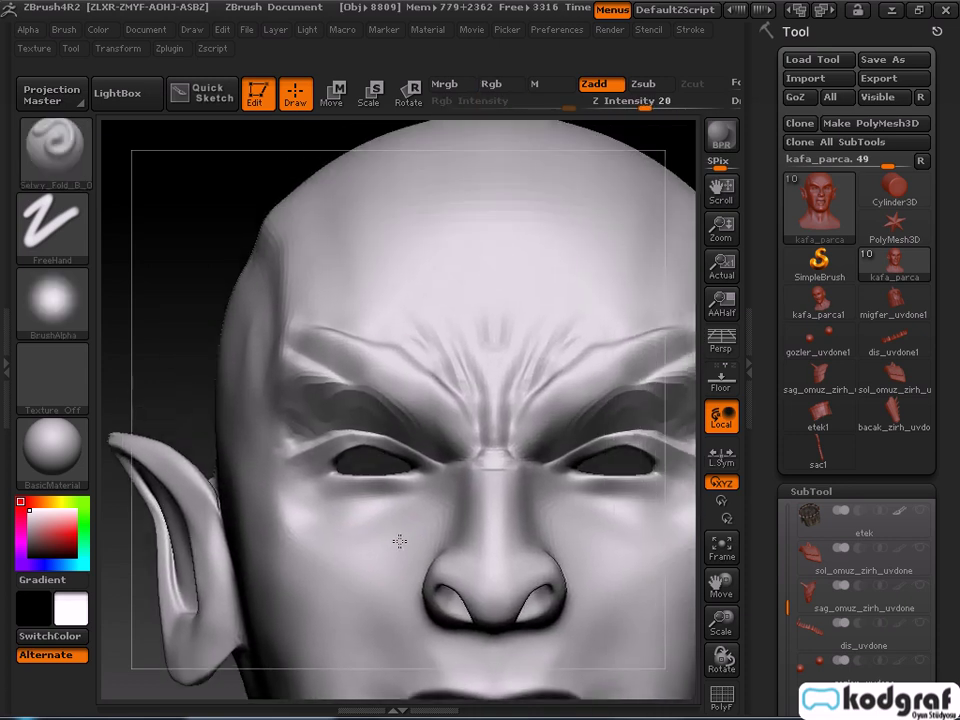
Sculpt the lower edge of the brow ridge, continuing the outer brow fold diagonally down towards the nose.
right_click_drag(401, 399, 400, 463, "ctrl")
left_click_drag(279, 357, 392, 415)
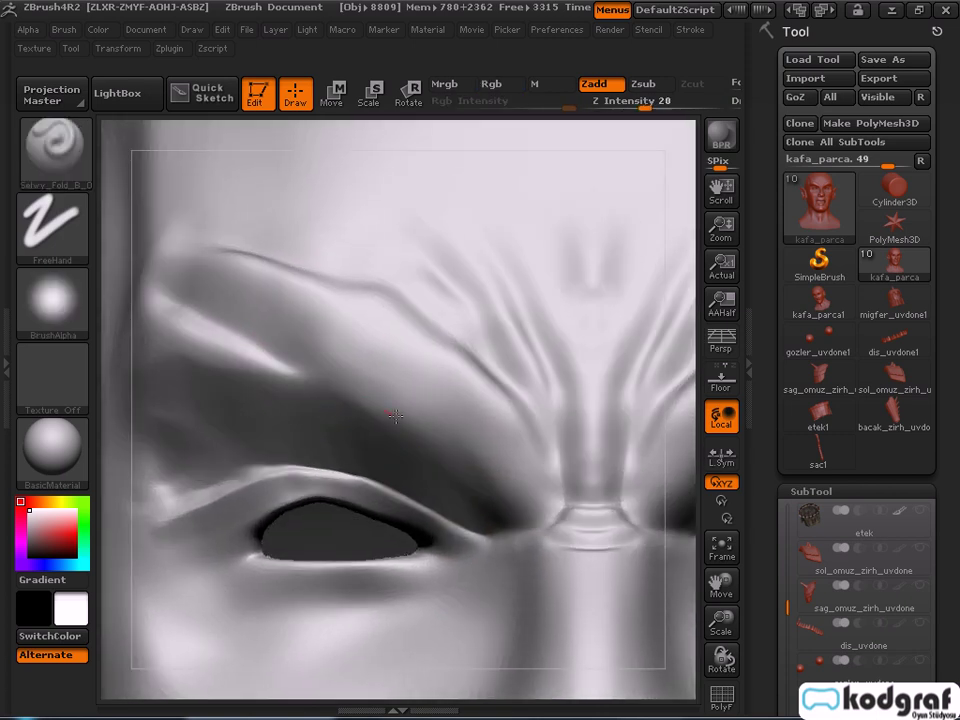
left_click_drag(247, 334, 425, 398)
left_click_drag(238, 334, 464, 457)
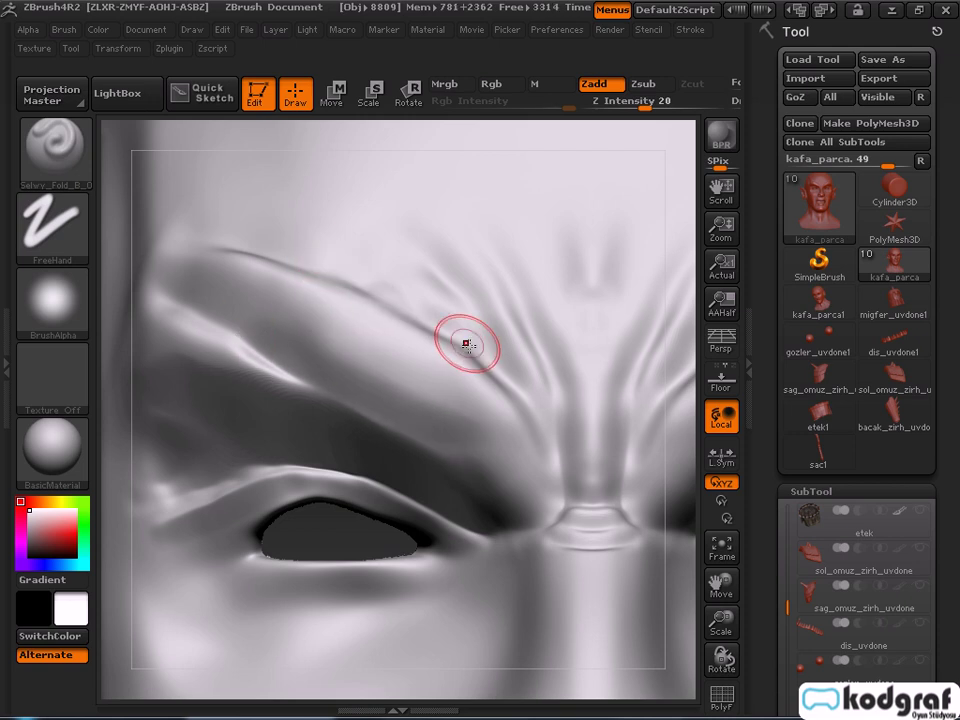
Check the whole face from the front and smooth the brow ridge surface above the eye.
key("shift")
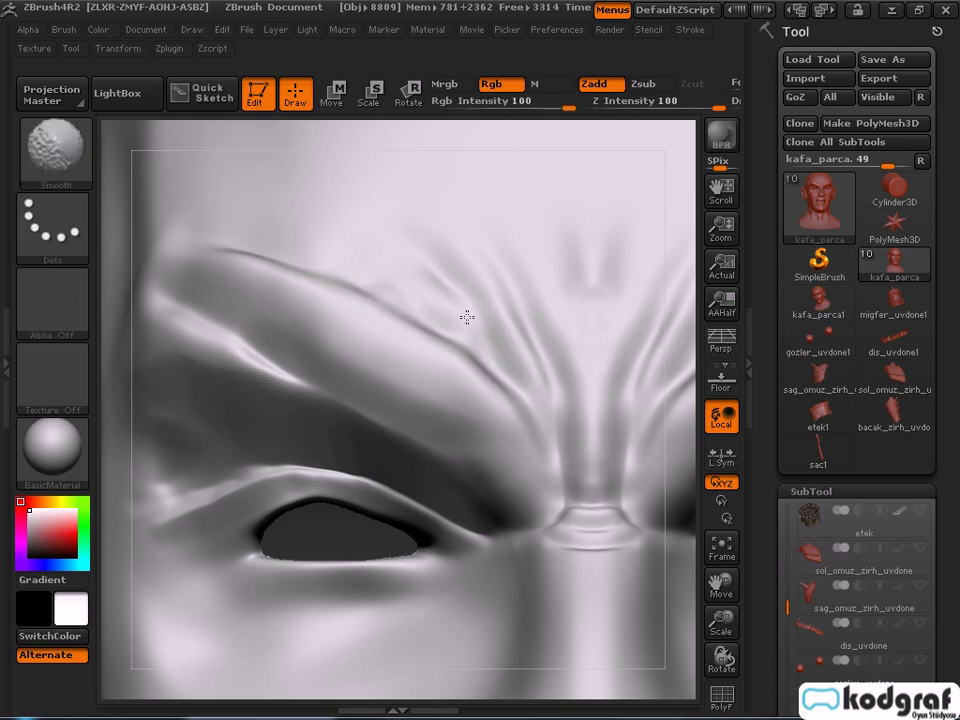
mouse_move(565, 407)
right_mouse_down("alt")
mouse_move(495, 427)
mouse_move(467, 540)
mouse_move(440, 422)
mouse_move(381, 378)
right_mouse_up("alt")
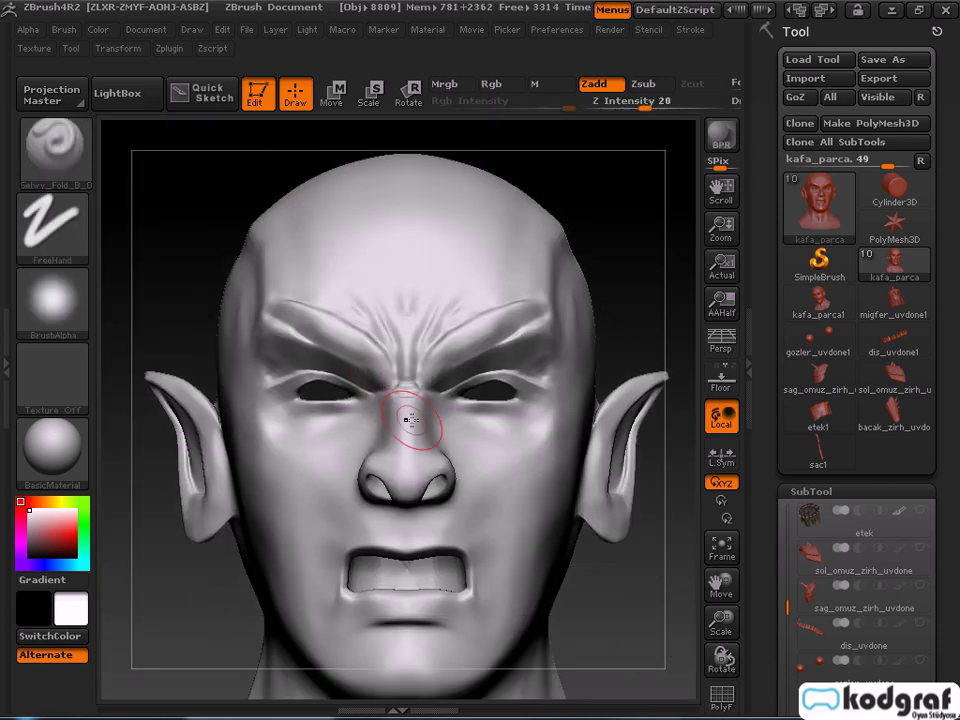
right_click_drag(340, 453, 400, 497, "alt")
right_click_drag(369, 386, 383, 380)
key("shift")
left_click_drag(355, 352, 379, 361, "shift")
mouse_move(401, 361)
right_mouse_down()
mouse_move(381, 360)
mouse_move(382, 368)
right_mouse_up()
Change the display material to SkinShade4 for working on the forehead.
mouse_move(478, 292)
right_mouse_down("alt")
mouse_move(408, 300)
mouse_move(444, 366)
mouse_move(450, 408)
right_mouse_up("alt")
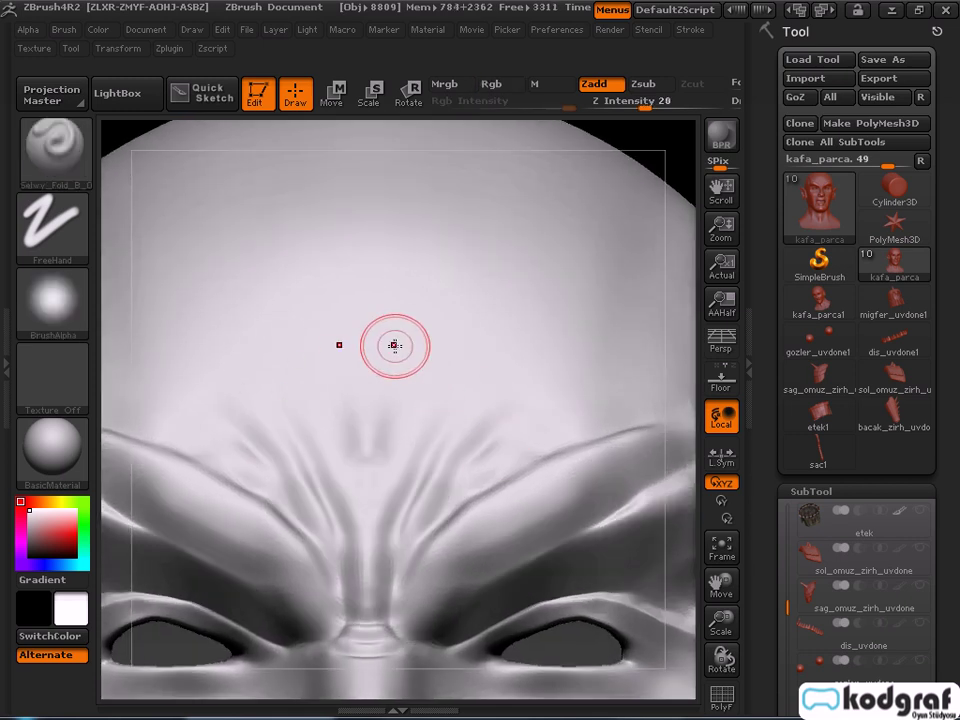
right_click_drag(367, 352, 424, 362, "alt")
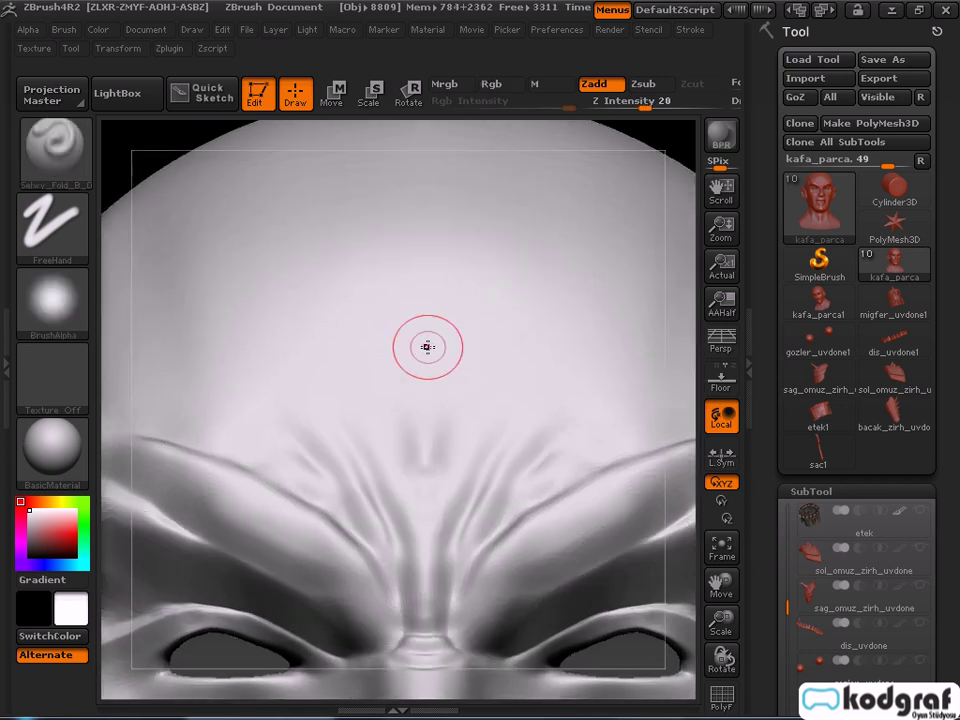
scroll(401, 373, "up", 3)
scroll(400, 390, "down", 3)
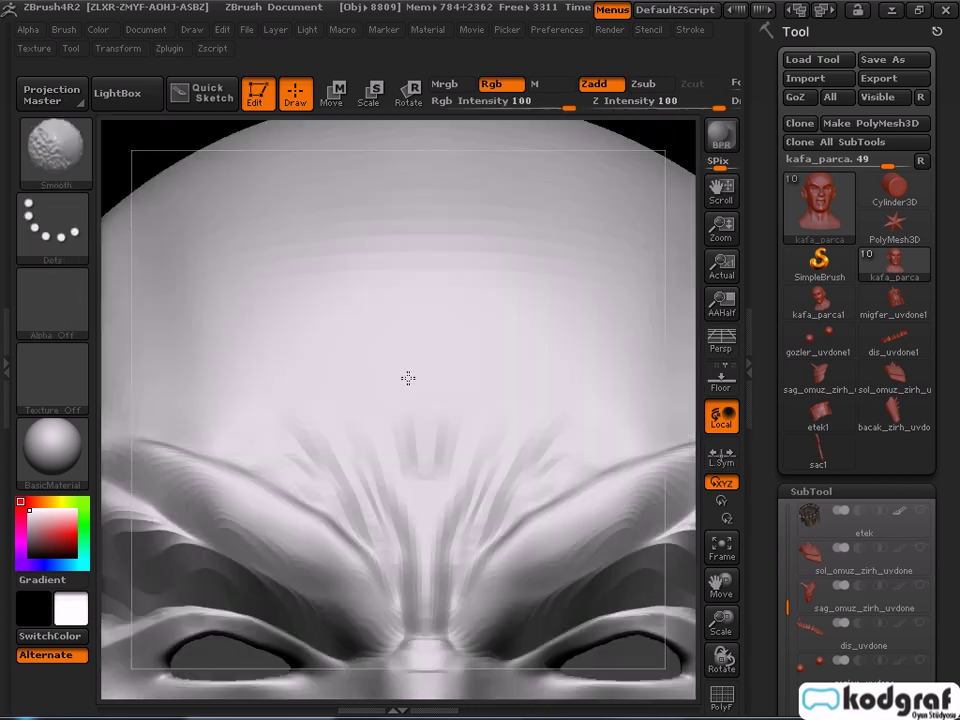
left_click(79, 463)
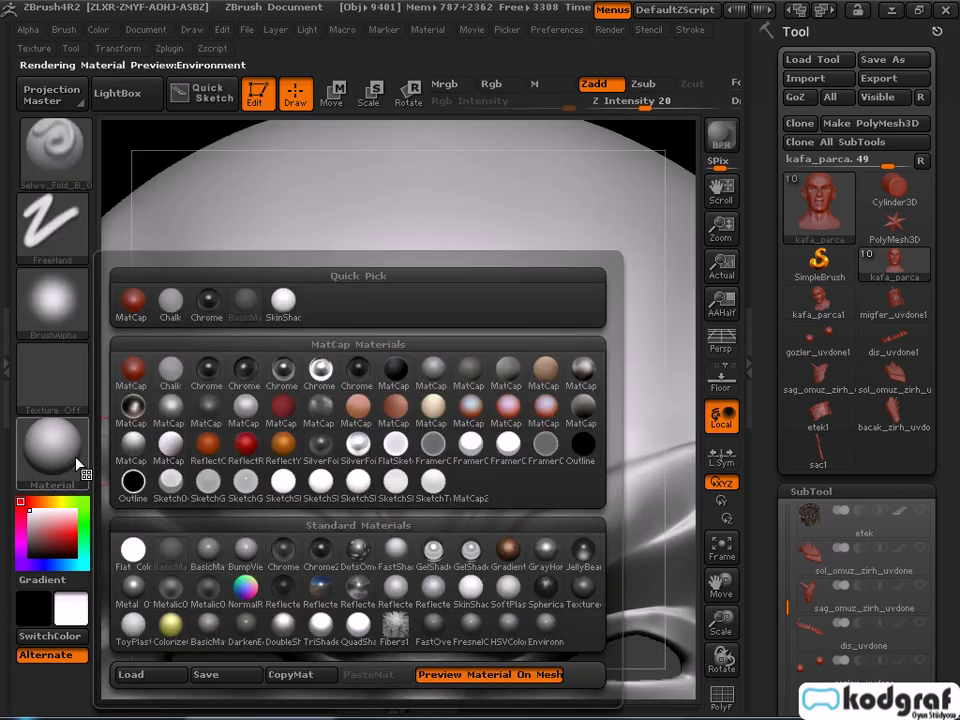
left_click(285, 304)
Sculpt long horizontal wrinkles across the middle of the forehead, stacked above the frown lines, with the fold brush.
right_click_drag(420, 468, 431, 547, "ctrl")
right_click_drag(431, 547, 443, 346, "alt")
right_click_drag(452, 403, 454, 501)
right_click_drag(452, 379, 455, 444, "alt")
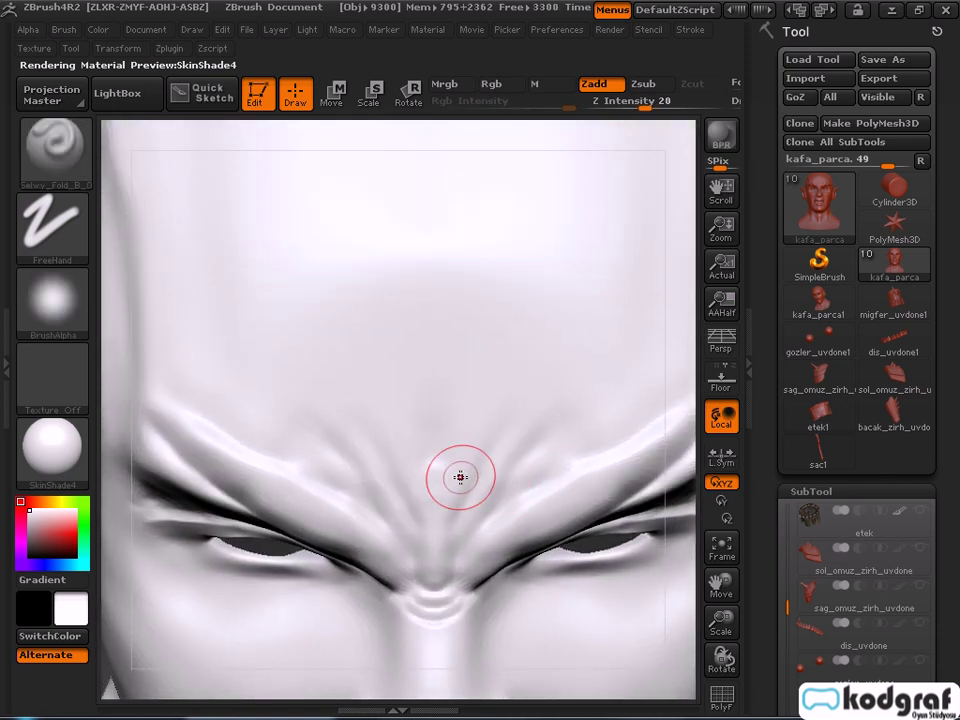
mouse_move(459, 568)
right_mouse_down()
mouse_move(440, 525)
mouse_move(448, 561)
mouse_move(418, 397)
mouse_move(414, 405)
right_mouse_up()
mouse_move(444, 342)
right_mouse_down("ctrl")
mouse_move(497, 489)
mouse_move(493, 525)
right_mouse_up("ctrl")
right_click_drag(493, 525, 434, 333, "alt")
mouse_move(403, 251)
right_mouse_down("alt")
mouse_move(467, 394)
mouse_move(420, 340)
right_mouse_up("alt")
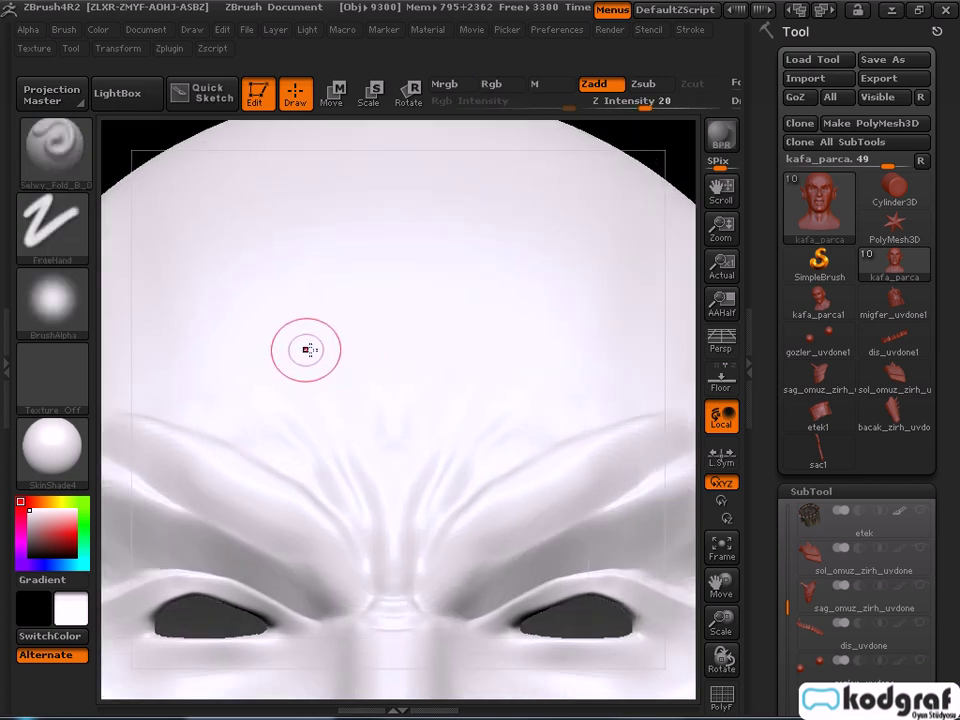
mouse_move(277, 353)
left_mouse_down()
mouse_move(505, 353)
mouse_move(271, 343)
left_mouse_up()
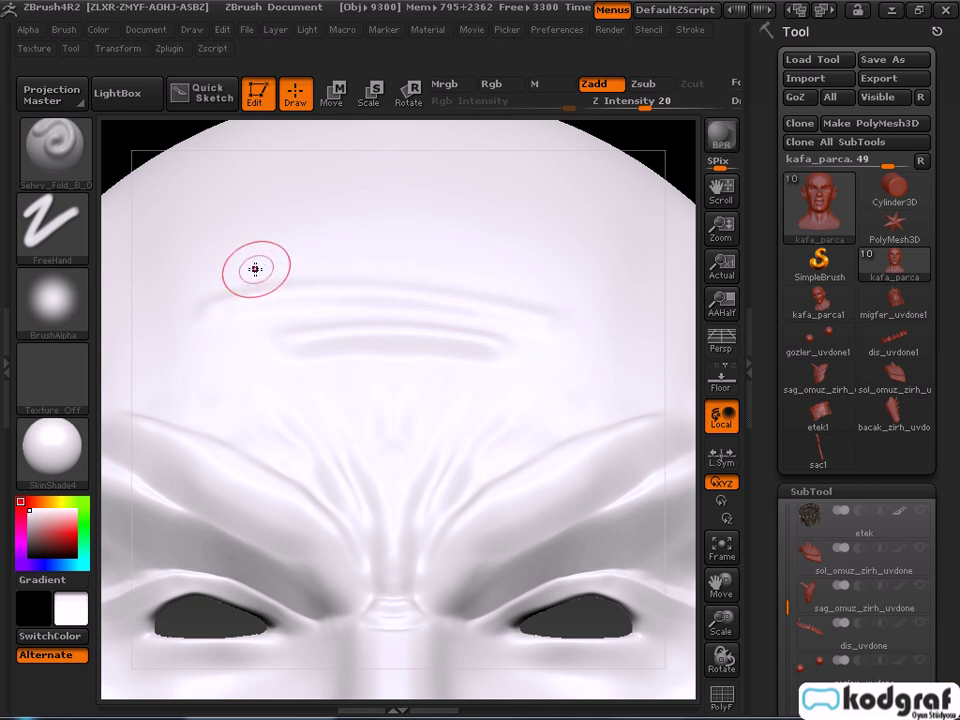
left_click_drag(186, 269, 393, 259)
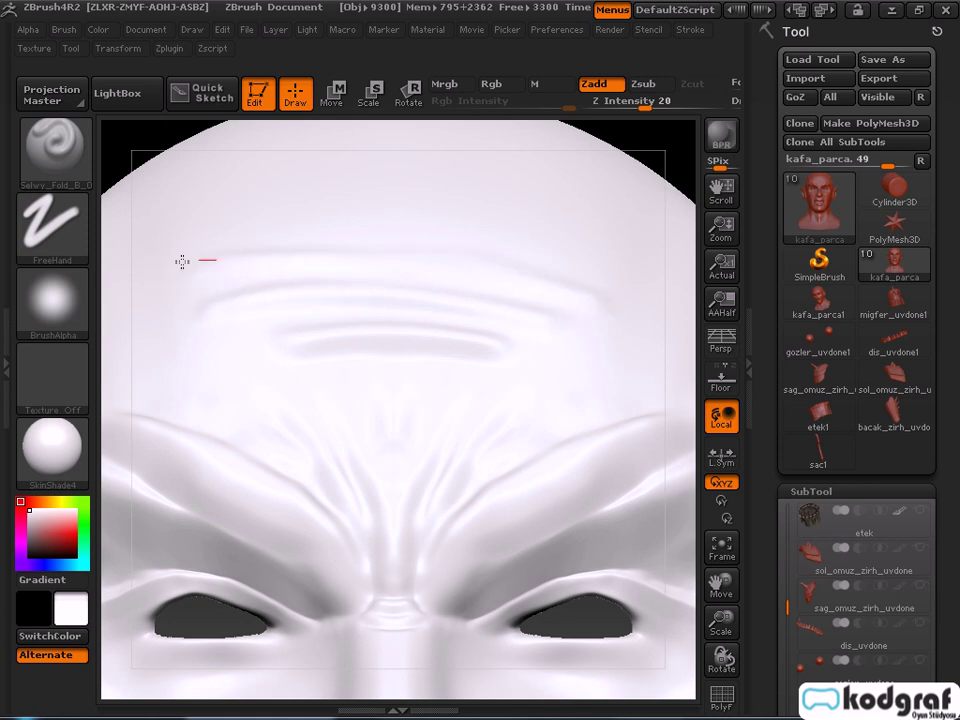
left_click_drag(452, 255, 612, 288)
Extend the outer ends of the forehead wrinkles and smooth them so they fade into the surrounding skin.
mouse_move(488, 297)
right_mouse_down()
mouse_move(476, 332)
mouse_move(531, 339)
right_mouse_up()
mouse_move(551, 342)
left_mouse_down()
mouse_move(422, 308)
mouse_move(418, 321)
mouse_move(538, 341)
mouse_move(581, 360)
left_mouse_up()
mouse_move(291, 268)
left_mouse_down()
mouse_move(201, 260)
mouse_move(493, 279)
mouse_move(268, 268)
mouse_move(469, 283)
mouse_move(253, 287)
left_mouse_up()
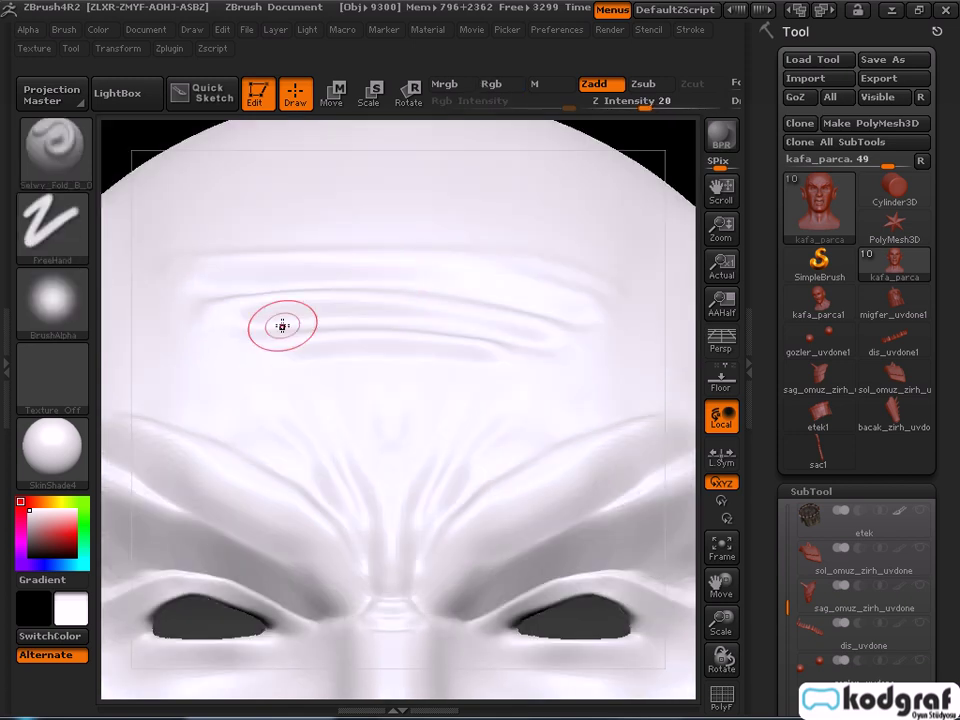
key("shift")
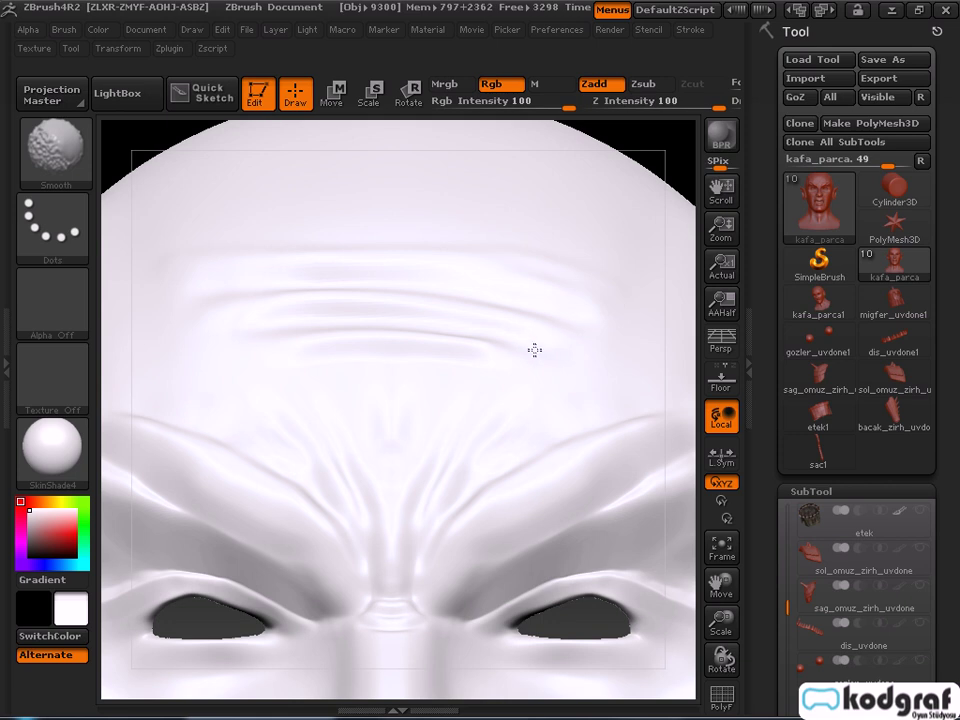
left_click_drag(499, 369, 620, 339, "shift")
Add shorter wrinkles low on the centre of the forehead, just above the frown lines, and smooth around them.
left_click_drag(354, 385, 428, 387)
left_click_drag(398, 355, 467, 356)
left_click_drag(370, 350, 360, 365)
mouse_move(460, 371)
left_mouse_down()
mouse_move(462, 383)
mouse_move(480, 373)
left_mouse_up()
left_click_drag(413, 396, 320, 373, "shift")
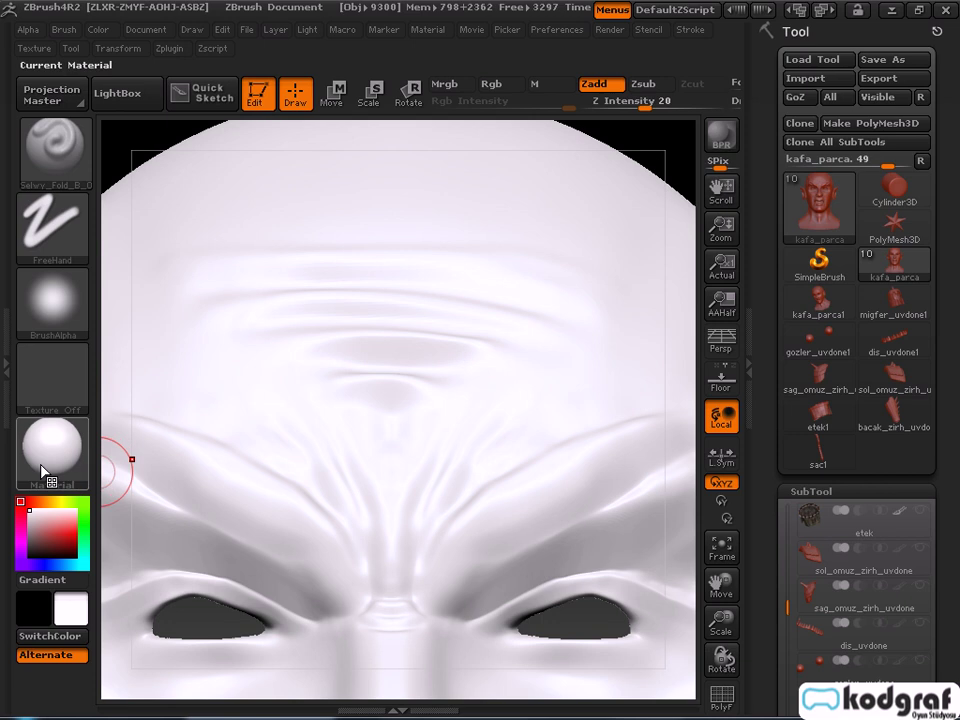
Change the display material to MatCap Gray.
right_click_drag(447, 488, 413, 465, "ctrl")
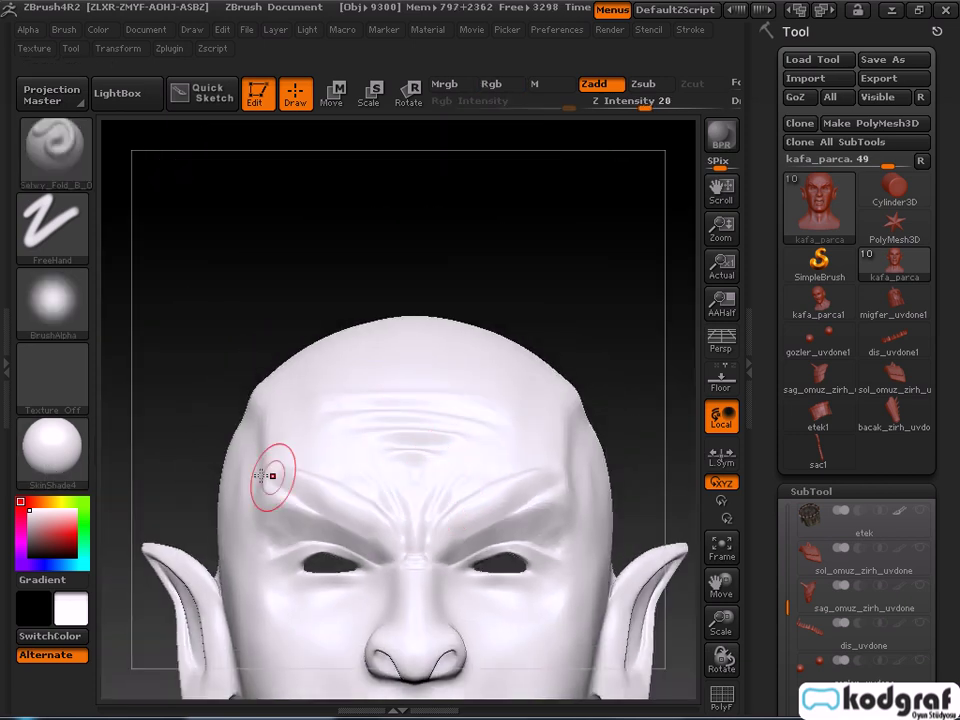
left_click(55, 452)
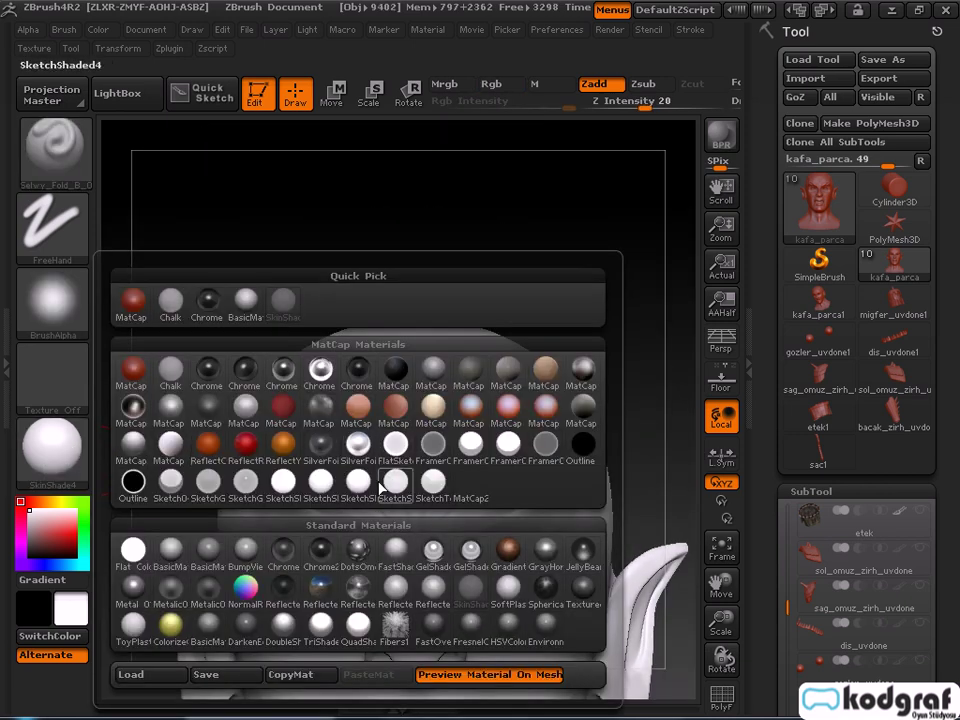
mouse_move(415, 480)
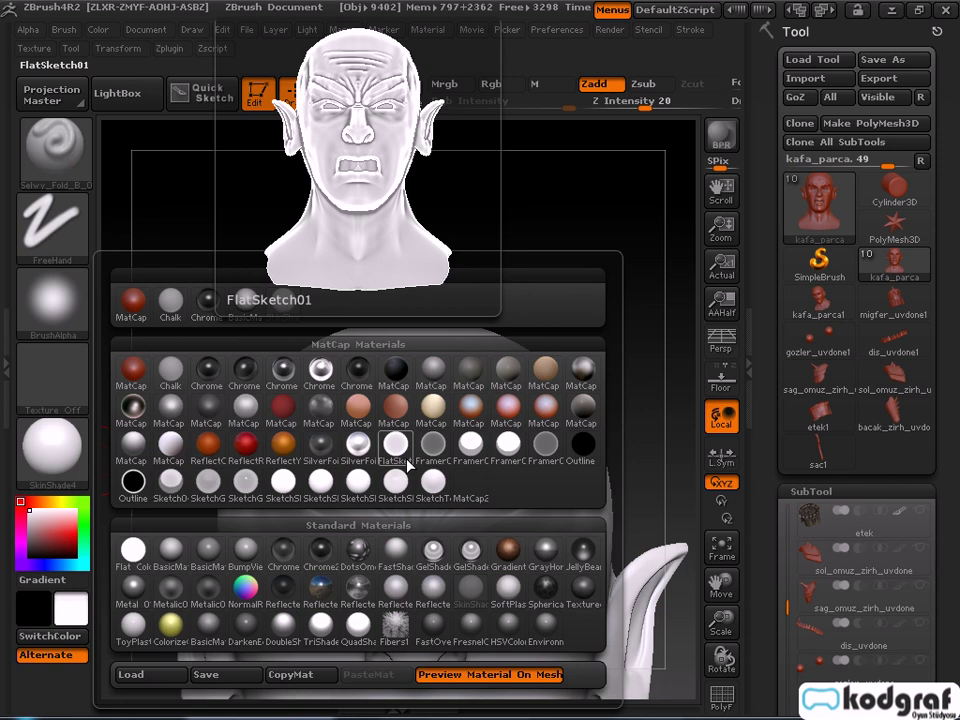
left_click(435, 383)
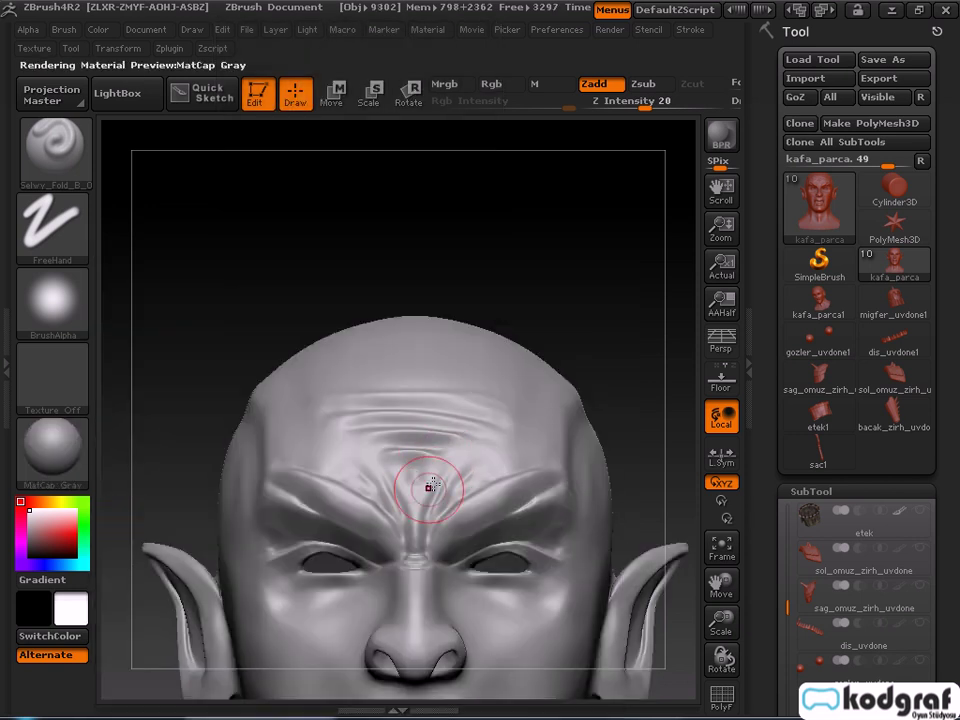
Smooth the area between the frown lines and the forehead wrinkles, and soften the outer ends of the wrinkles.
mouse_move(443, 471)
right_mouse_down("alt")
mouse_move(465, 388)
mouse_move(435, 403)
mouse_move(416, 343)
mouse_move(437, 412)
right_mouse_up("alt")
left_click_drag(403, 315, 398, 323, "shift")
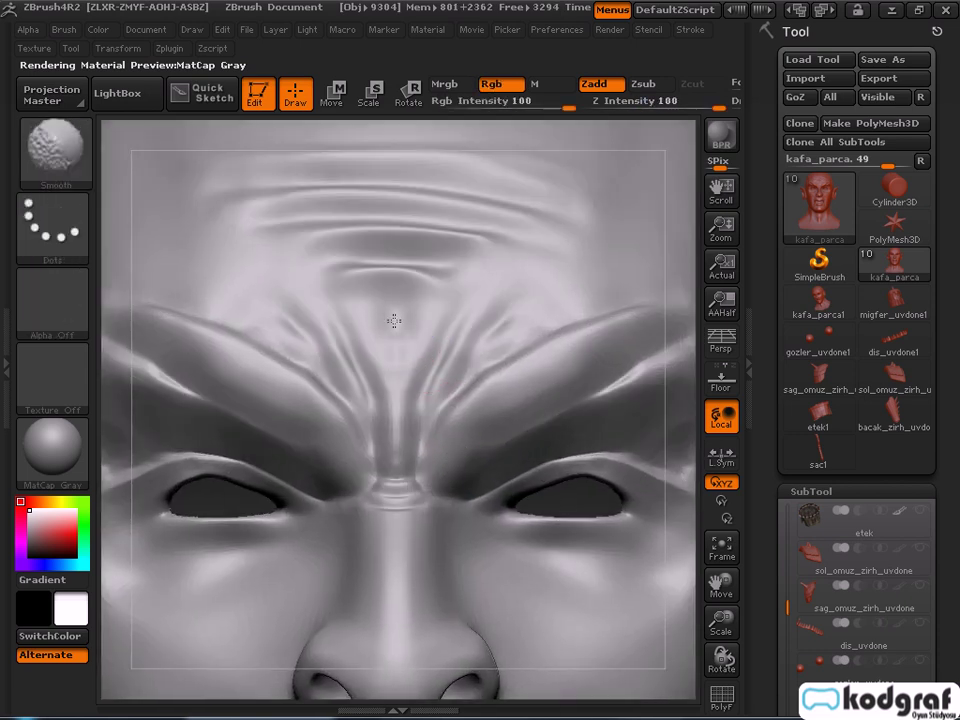
right_click_drag(405, 399, 371, 296, "ctrl")
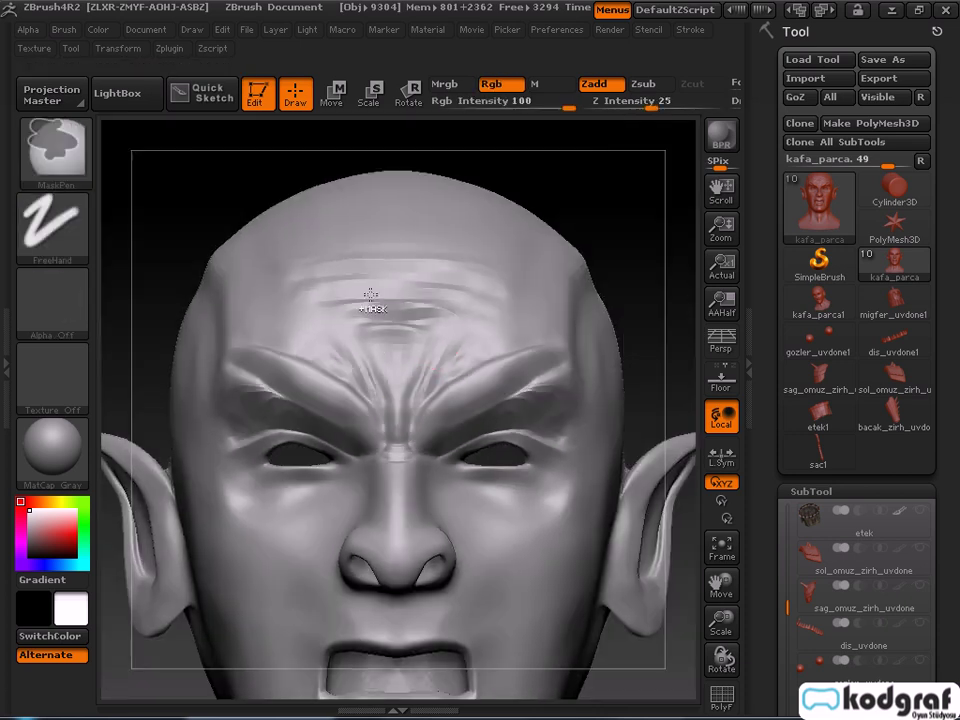
left_click_drag(372, 331, 378, 322, "shift")
mouse_move(438, 333)
left_mouse_down("shift")
mouse_move(412, 328)
mouse_move(489, 288)
left_mouse_up("shift")
left_click_drag(506, 283, 493, 265, "shift")
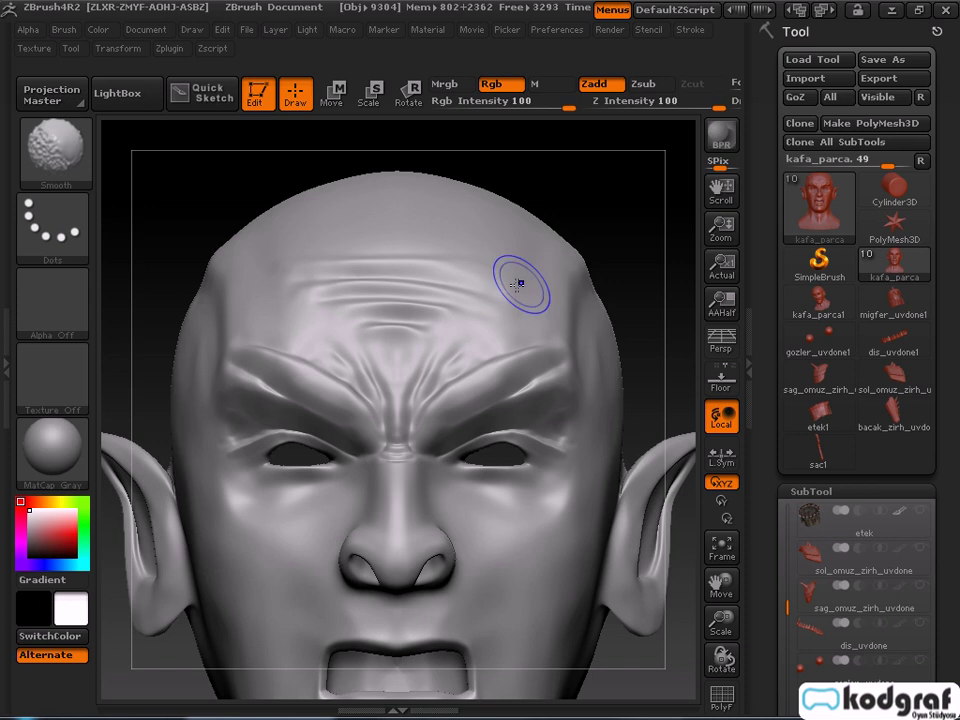
Examine the whole face from the front and compare the eye area with the orc_front reference image.
mouse_move(407, 439)
right_mouse_down("ctrl")
mouse_move(420, 290)
mouse_move(528, 440)
right_mouse_up("ctrl")
right_click_drag(330, 450, 311, 431)
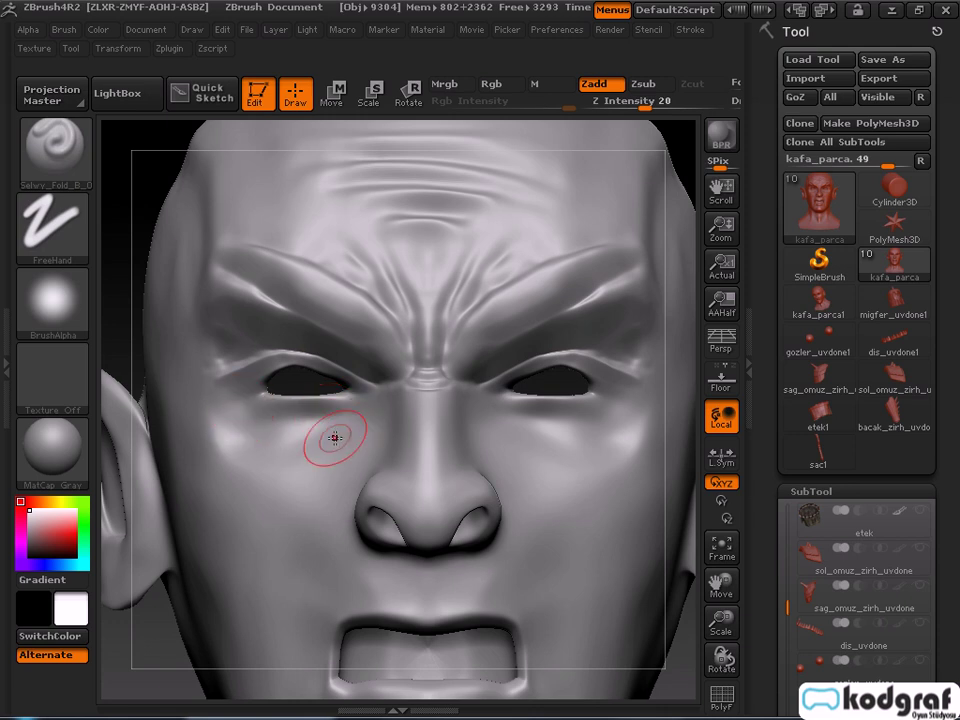
right_click_drag(284, 260, 327, 369, "alt")
mouse_move(308, 321)
right_mouse_down()
mouse_move(371, 334)
mouse_move(345, 336)
mouse_move(381, 364)
right_mouse_up()
mouse_move(432, 437)
right_mouse_down("alt")
mouse_move(339, 332)
mouse_move(347, 314)
right_mouse_up("alt")
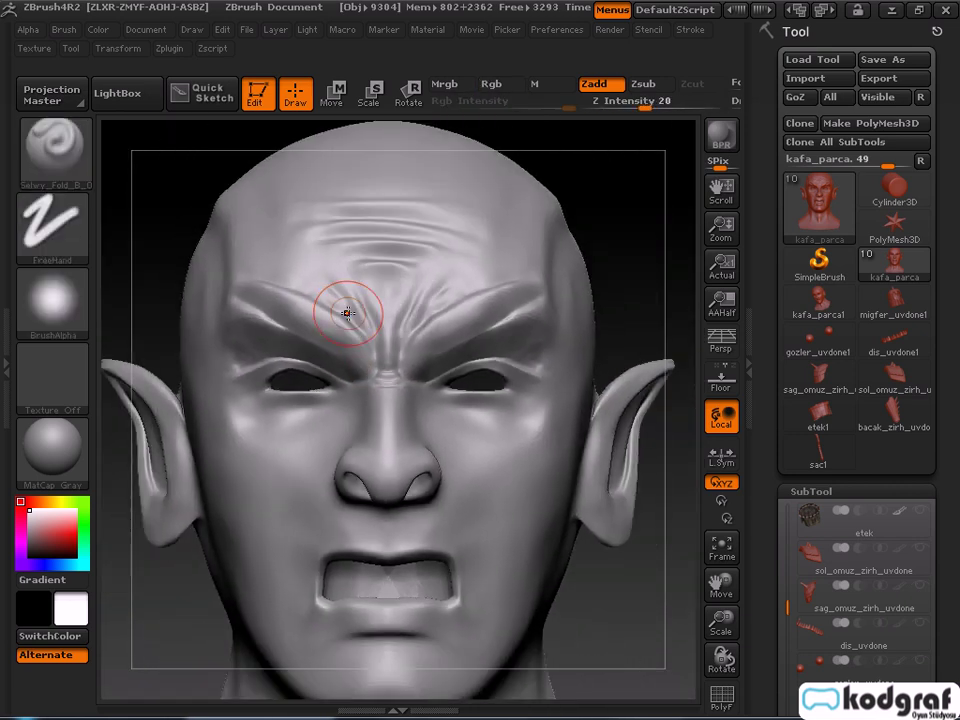
key("alt+Tab")
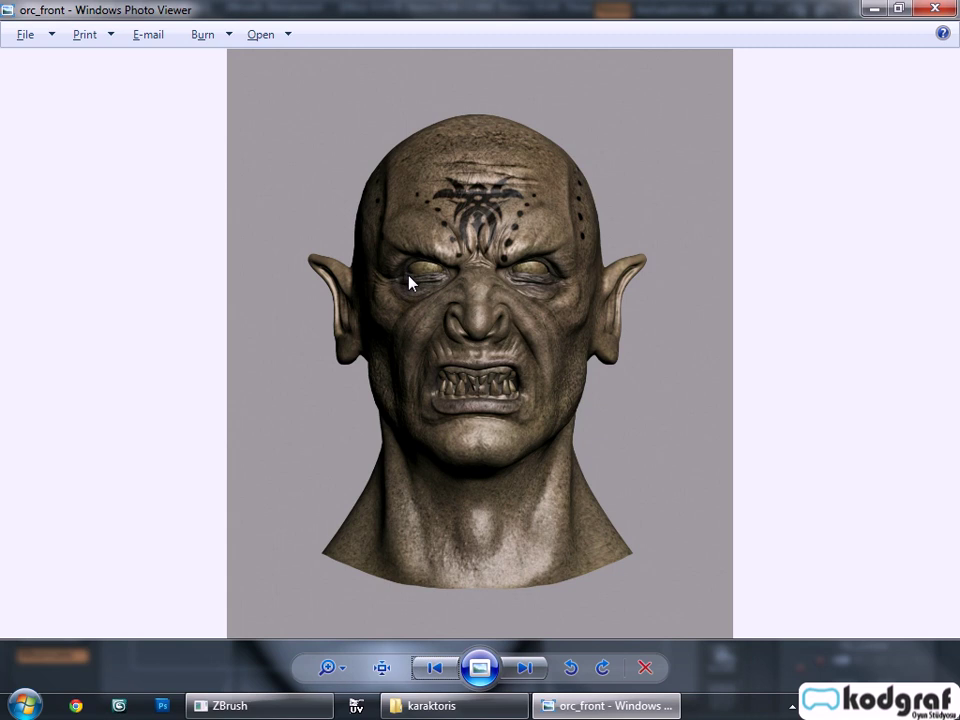
key("alt+Tab")
Sculpt a raised rim along the lower eyelid from the outer to the inner eye corner.
right_click_drag(358, 380, 345, 435, "ctrl")
mouse_move(285, 435)
right_mouse_down("alt")
mouse_move(444, 323)
mouse_move(454, 401)
mouse_move(450, 361)
mouse_move(424, 374)
right_mouse_up("alt")
left_click_drag(370, 350, 375, 343, "shift")
right_click_drag(378, 345, 403, 407, "ctrl")
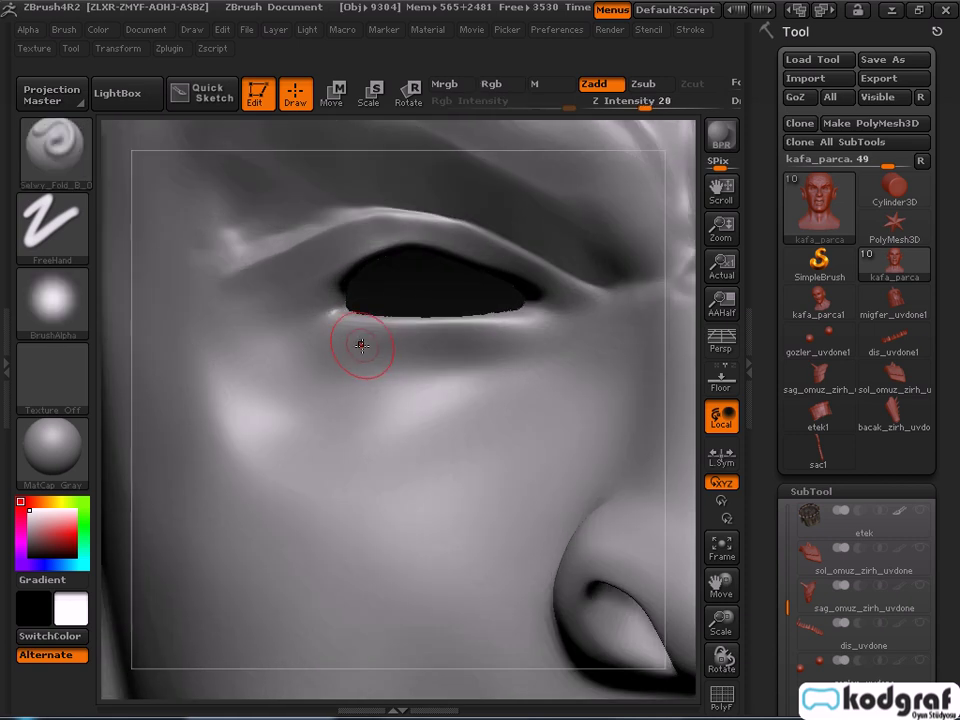
key("space")
mouse_move(369, 343)
left_mouse_down()
mouse_move(356, 343)
mouse_move(368, 323)
mouse_move(530, 322)
left_mouse_up()
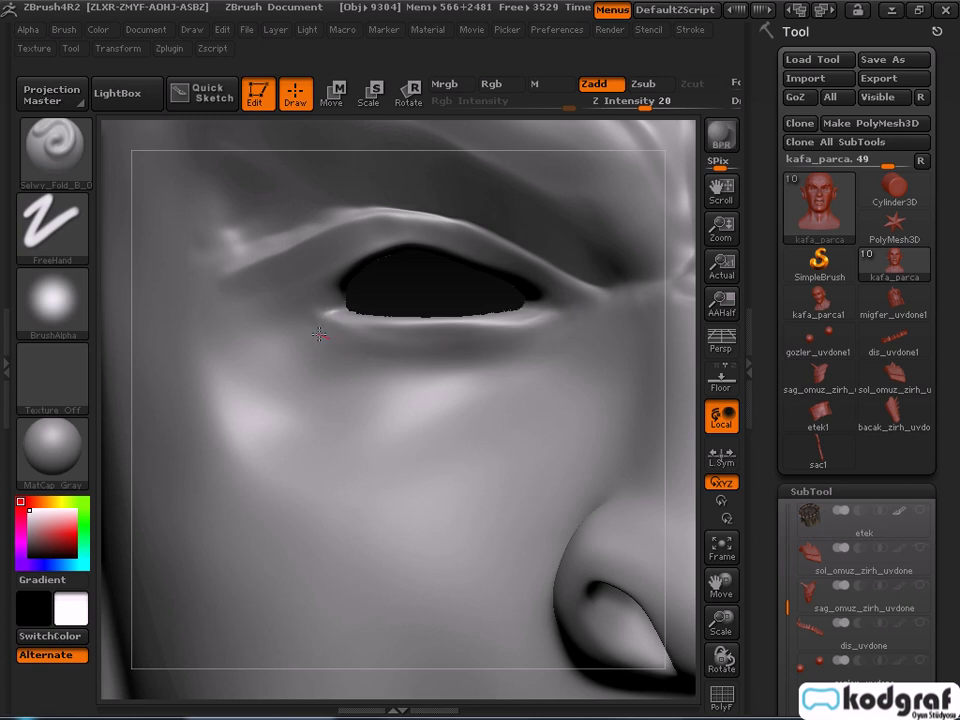
left_click_drag(551, 322, 544, 320)
left_click_drag(340, 323, 411, 340)
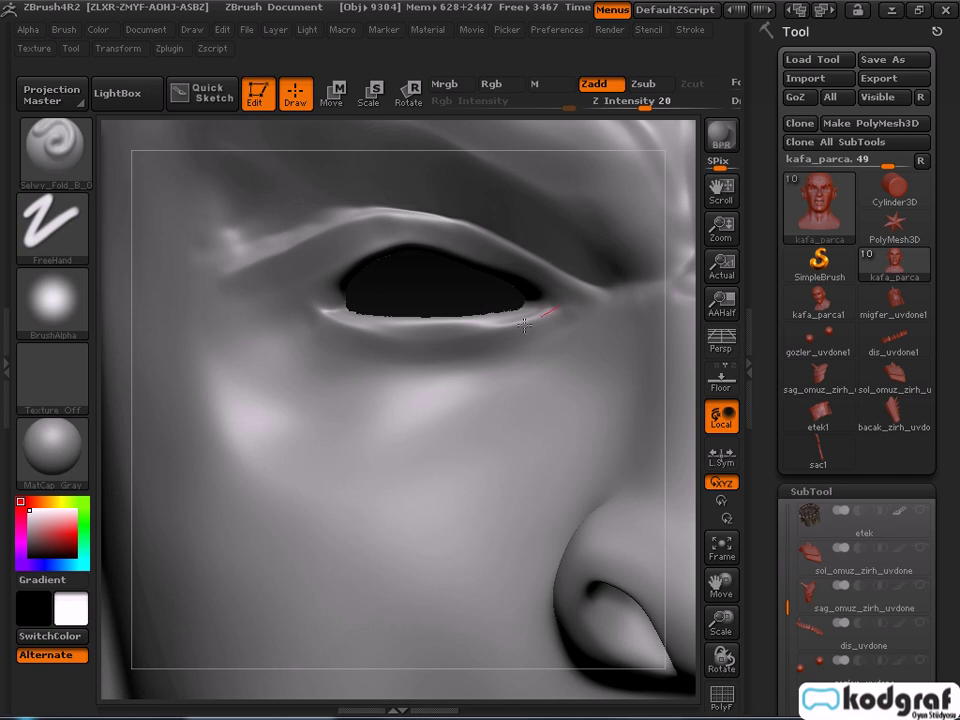
left_click_drag(374, 323, 468, 330)
Sculpt the eye bag fold under the lower eyelid and a diagonal crease from the inner eye corner to the cheek.
mouse_move(547, 340)
left_mouse_down()
mouse_move(339, 365)
mouse_move(603, 317)
mouse_move(375, 373)
mouse_move(570, 337)
mouse_move(323, 364)
mouse_move(512, 366)
mouse_move(414, 372)
mouse_move(576, 319)
left_mouse_up()
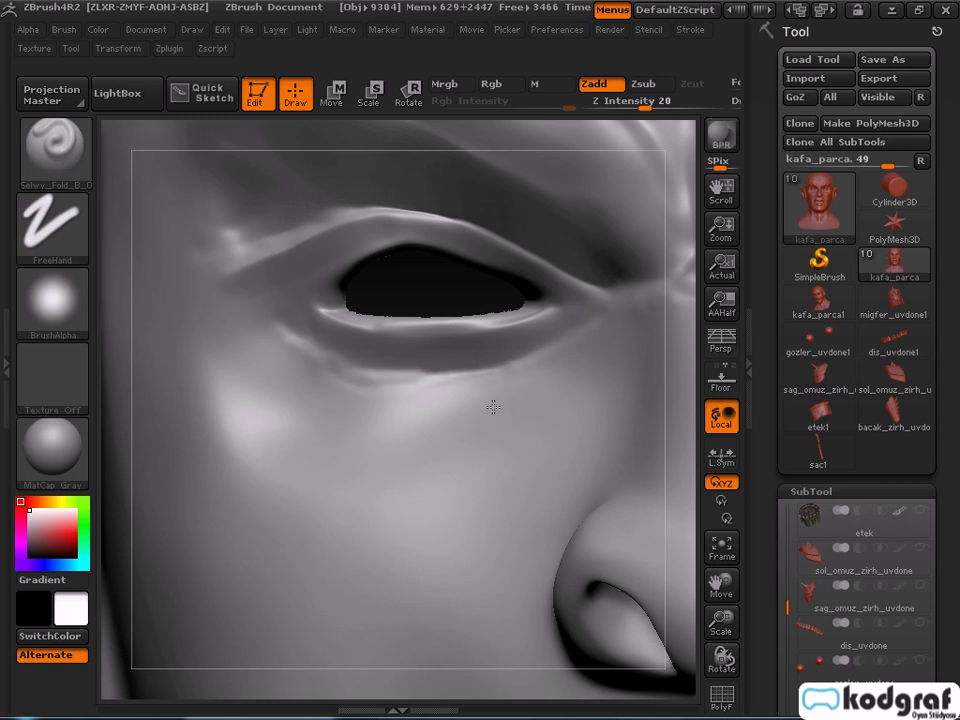
key("space")
mouse_move(576, 340)
left_mouse_down()
mouse_move(371, 388)
mouse_move(602, 338)
mouse_move(285, 351)
mouse_move(456, 407)
mouse_move(567, 348)
mouse_move(284, 447)
left_mouse_up()
mouse_move(562, 348)
left_mouse_down()
mouse_move(339, 437)
mouse_move(275, 436)
left_mouse_up()
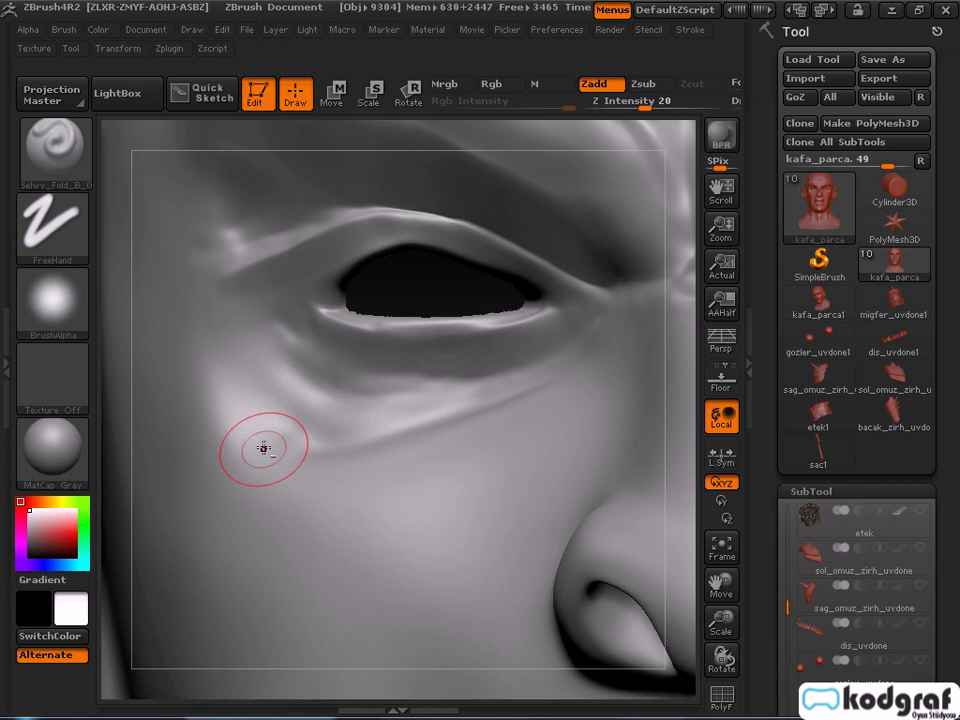
mouse_move(562, 340)
left_mouse_down()
mouse_move(315, 448)
mouse_move(412, 425)
mouse_move(272, 456)
mouse_move(463, 401)
mouse_move(273, 482)
mouse_move(515, 377)
mouse_move(594, 310)
mouse_move(591, 282)
left_mouse_up()
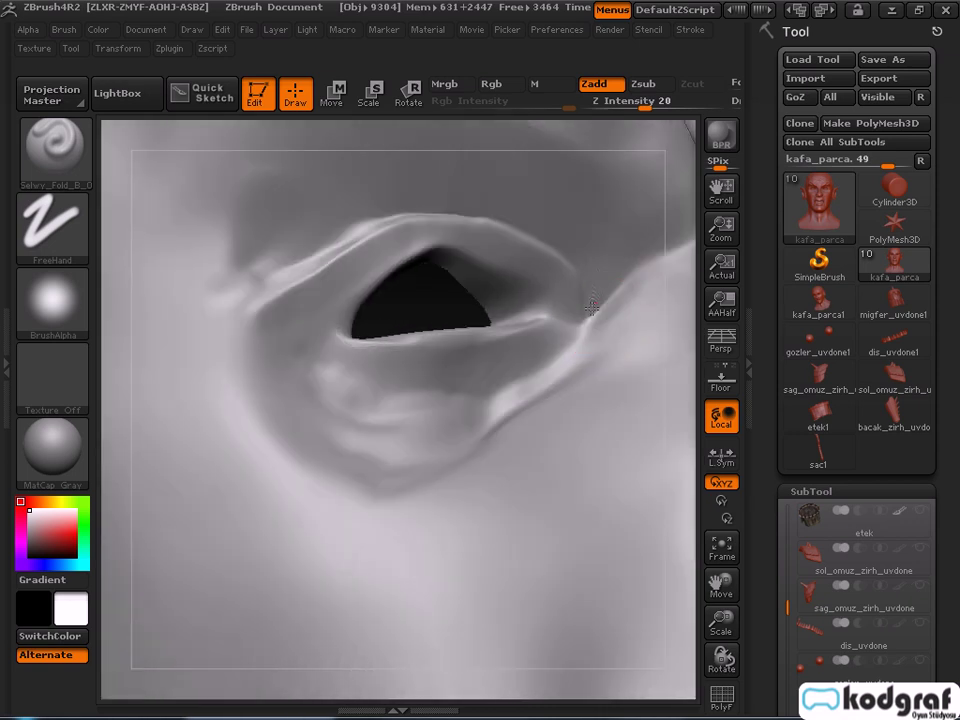
left_click_drag(592, 308, 608, 275)
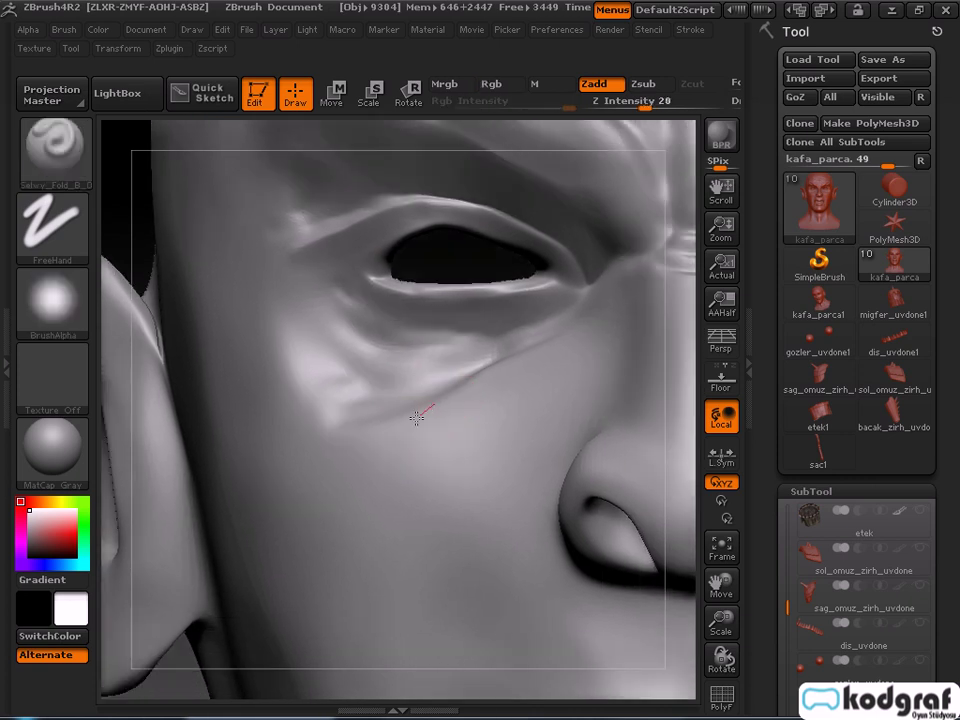
Deepen the diagonal cheek crease below the eye bag and smooth the uneven surface around it.
left_click_drag(508, 352, 371, 439)
left_click_drag(422, 386, 319, 440)
left_click_drag(368, 392, 405, 403, "shift")
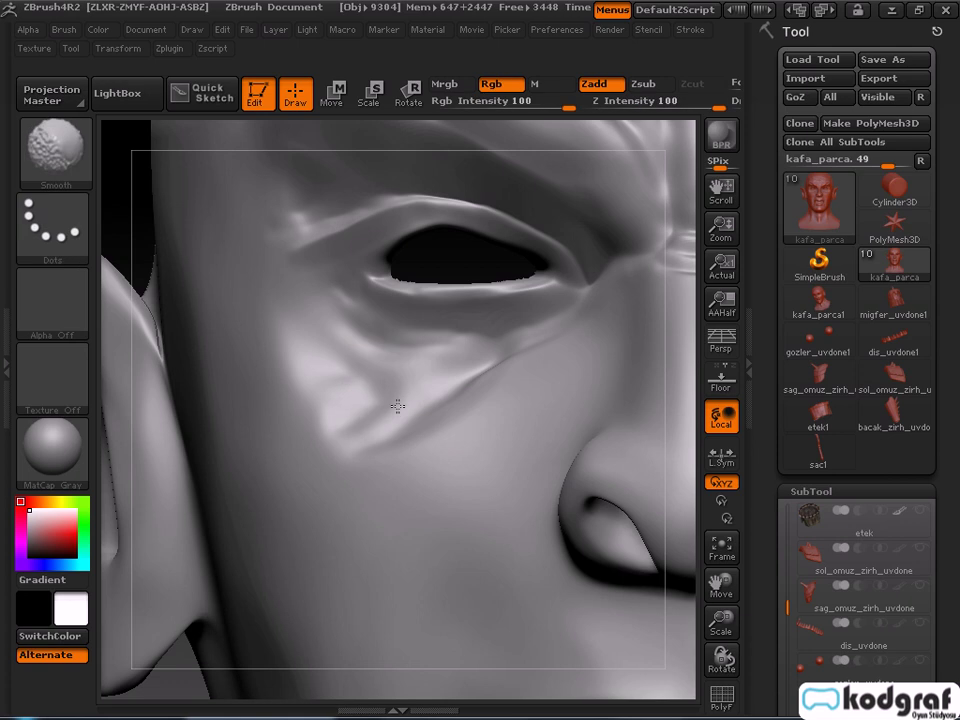
mouse_move(319, 410)
left_mouse_down("shift")
mouse_move(378, 404)
mouse_move(310, 386)
left_mouse_up("shift")
mouse_move(315, 423)
left_mouse_down("shift")
mouse_move(415, 386)
mouse_move(388, 441)
left_mouse_up("shift")
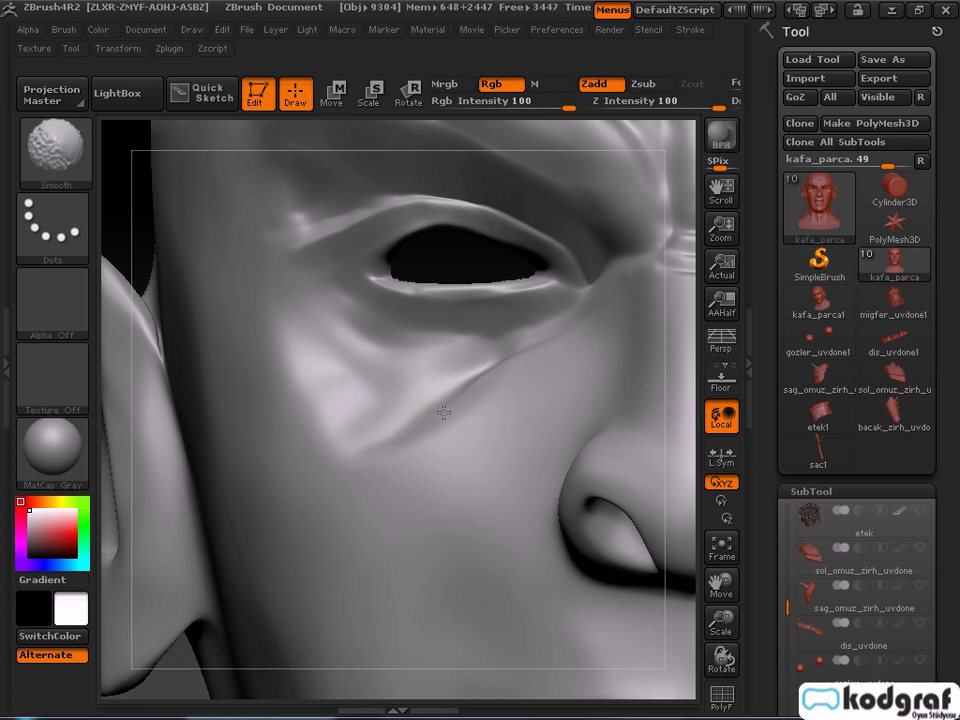
mouse_move(455, 379)
left_mouse_down()
mouse_move(474, 446)
mouse_move(437, 457)
left_mouse_up()
left_click_drag(378, 357, 529, 341)
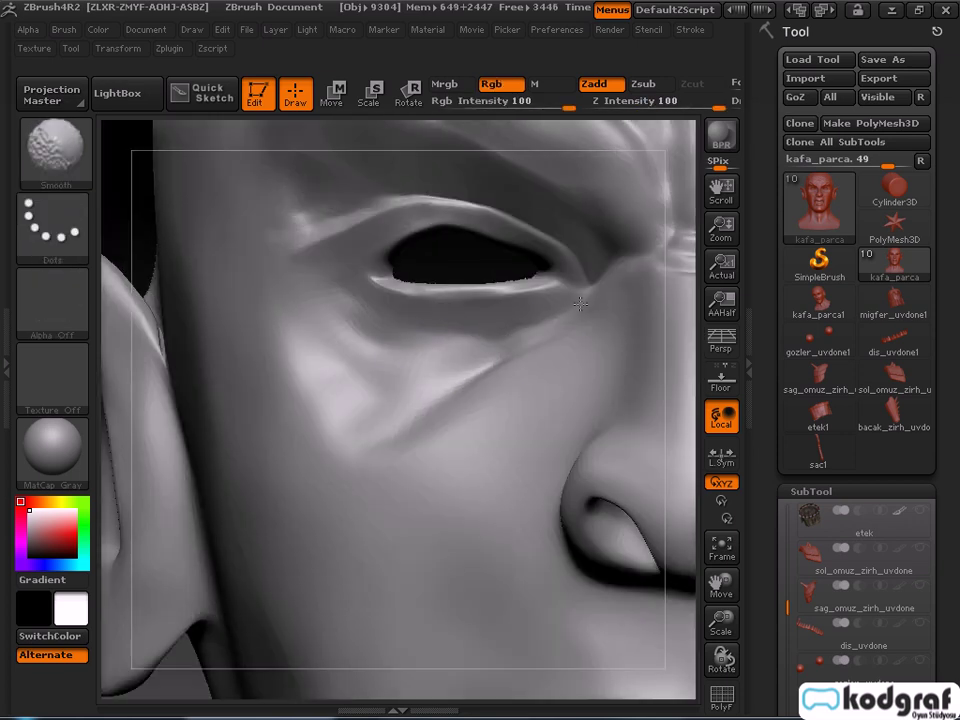
Refine the lower eyelid with fold strokes running just beneath its rim towards the inner eye corner.
right_click_drag(407, 342, 437, 351, "ctrl")
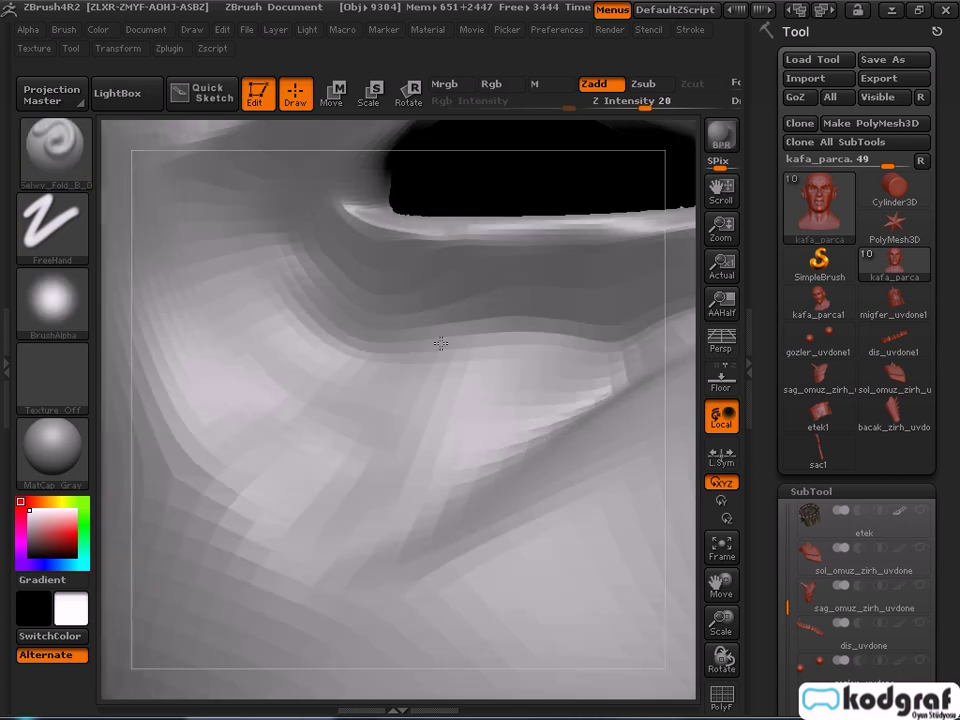
left_click_drag(370, 251, 410, 253)
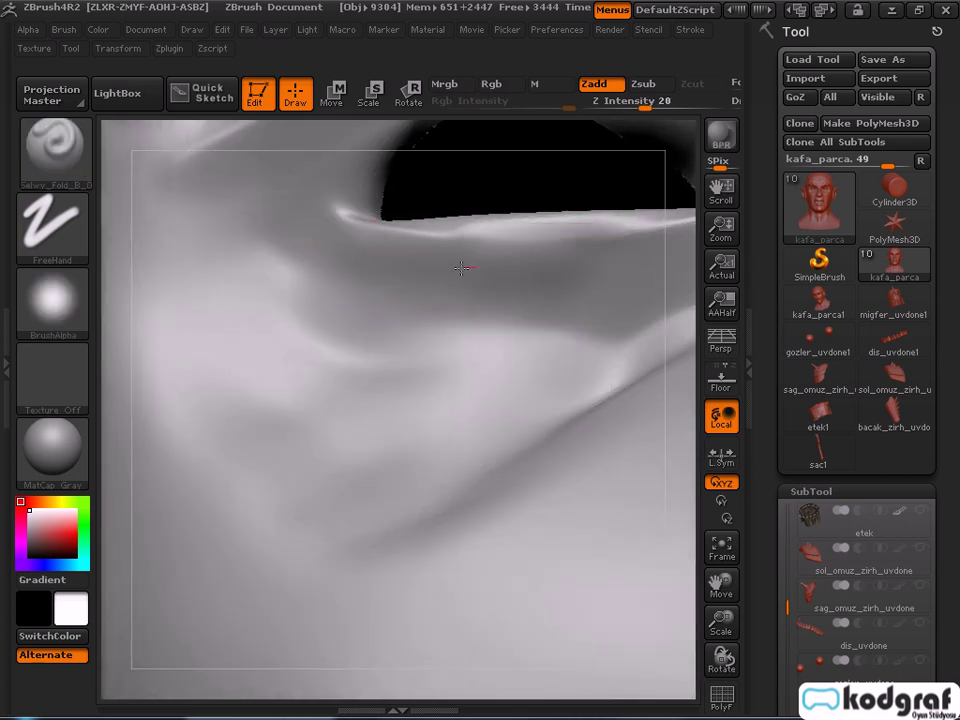
left_click_drag(568, 267, 594, 276)
mouse_move(597, 279)
right_mouse_down("alt")
mouse_move(386, 279)
mouse_move(364, 302)
right_mouse_up("alt")
left_click_drag(332, 281, 508, 261)
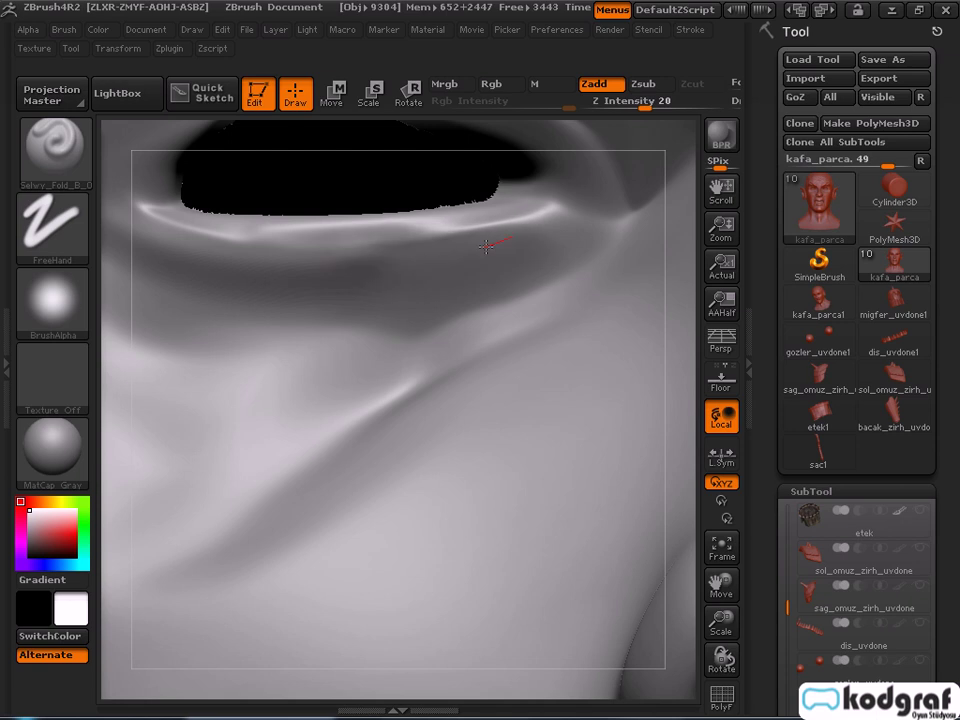
right_click_drag(369, 319, 553, 388, "alt")
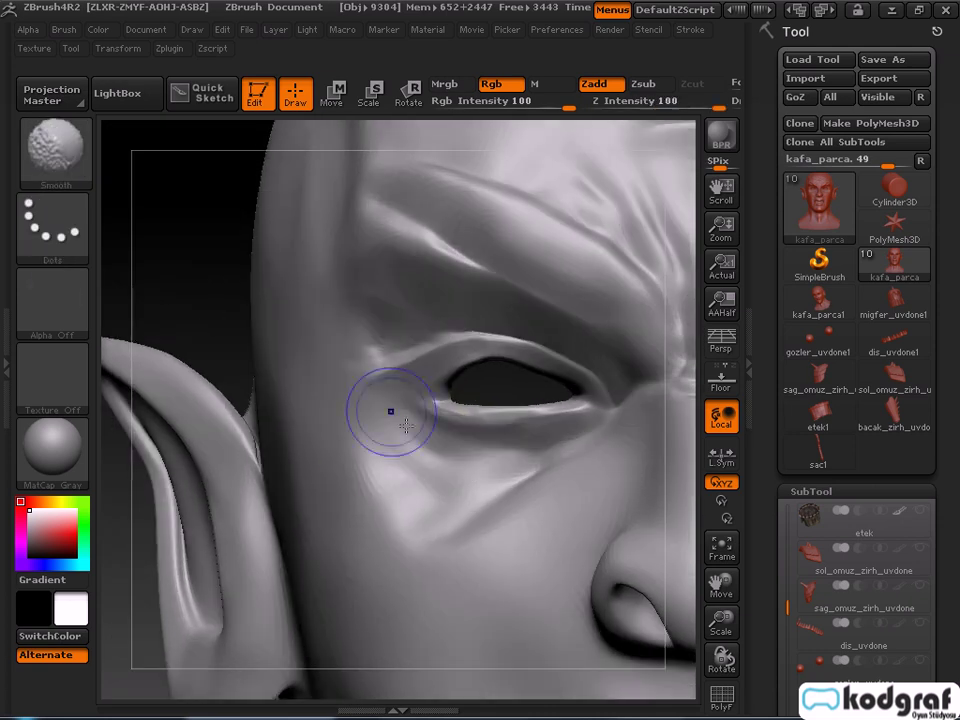
Following the orc_front reference, sculpt a fold under the outer end of the brow and smooth the outer corner of the upper eyelid.
key("alt+Tab")
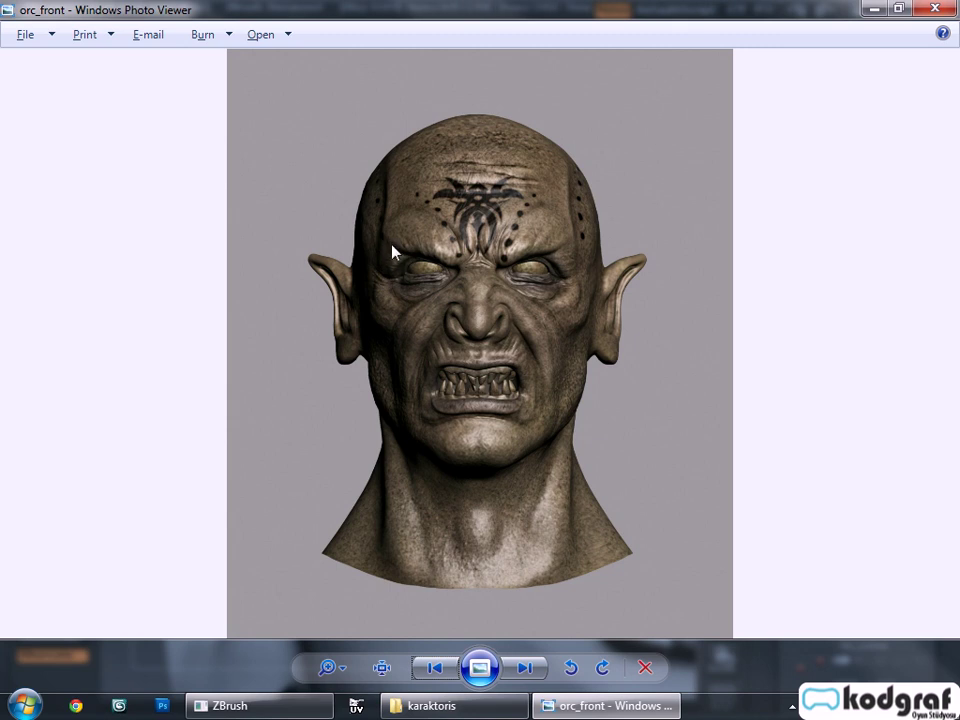
key("alt+Tab")
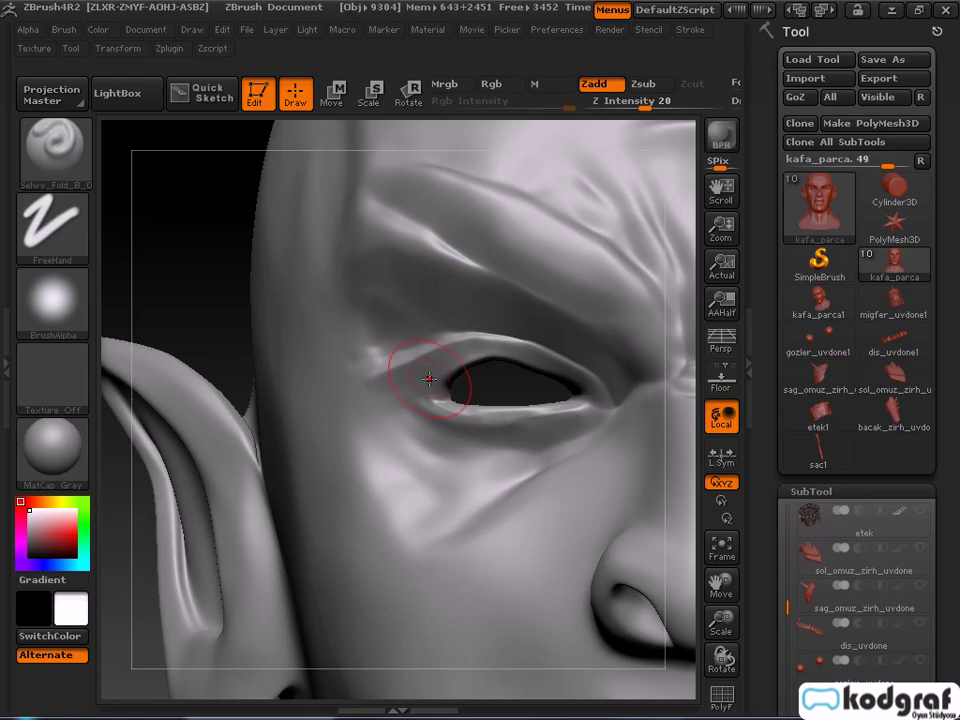
key("space")
key("space")
mouse_move(401, 263)
left_mouse_down()
mouse_move(422, 266)
mouse_move(410, 264)
left_mouse_up()
key("shift")
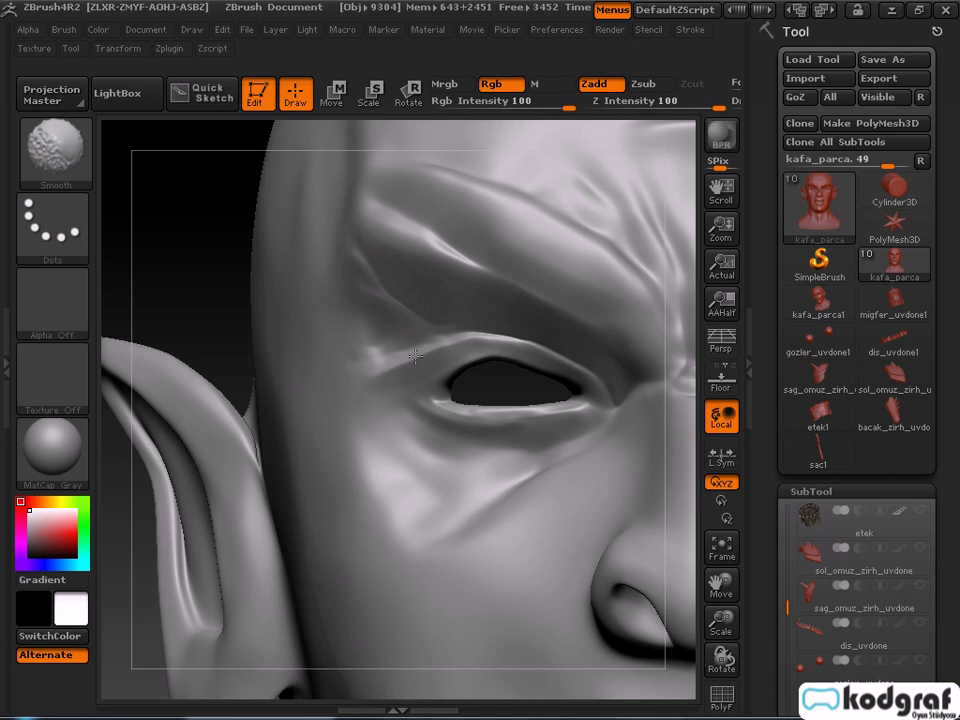
left_click_drag(364, 366, 403, 347, "shift")
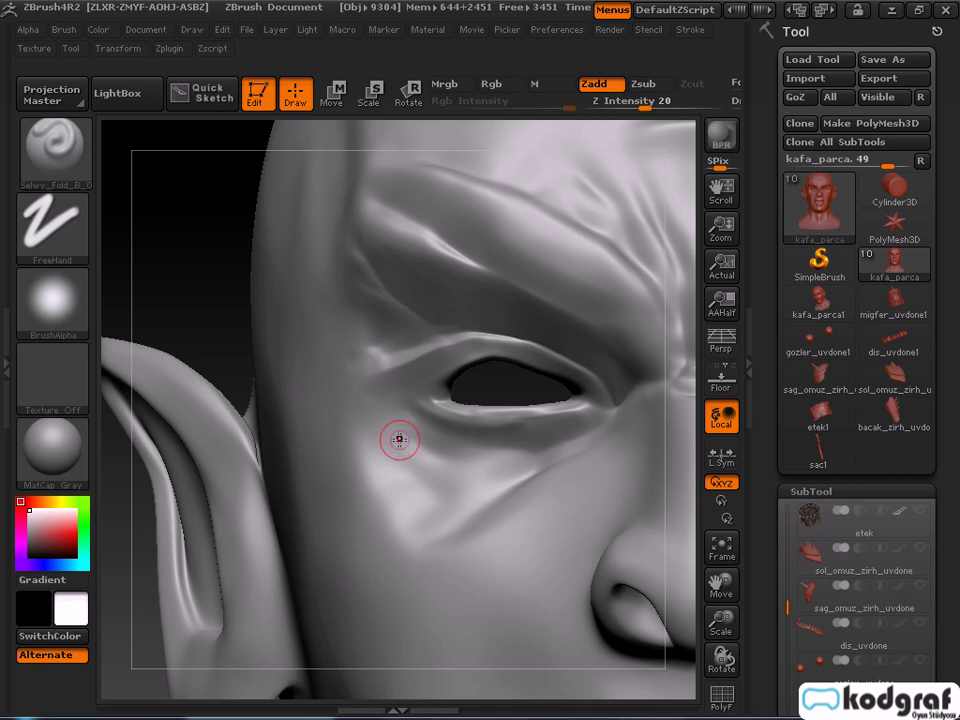
Sculpt a long vertical fold from the outer end of the brow past the outer eye corner down to the cheek.
key("space")
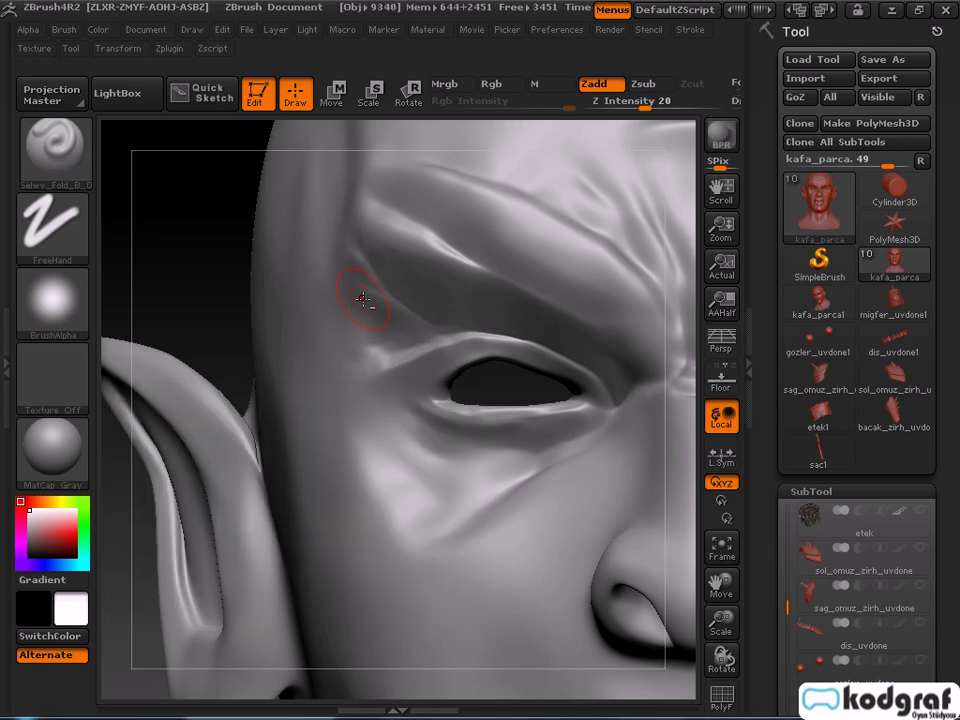
mouse_move(373, 348)
left_mouse_down()
mouse_move(386, 388)
mouse_move(372, 450)
left_mouse_up()
left_click_drag(360, 317, 352, 417)
left_click_drag(359, 326, 358, 438)
mouse_move(371, 330)
left_mouse_down()
mouse_move(386, 446)
mouse_move(390, 423)
mouse_move(381, 450)
mouse_move(400, 470)
left_mouse_up()
left_click_drag(373, 392, 391, 500)
left_click_drag(376, 430, 415, 540)
left_click_drag(400, 450, 428, 536)
left_click_drag(430, 470, 430, 540)
Deepen the vertical fold where it curves into the diagonal cheek crease and smooth the surface beside it.
mouse_move(381, 474)
left_mouse_down()
mouse_move(405, 550)
mouse_move(403, 491)
mouse_move(412, 543)
left_mouse_up()
mouse_move(369, 394)
left_mouse_down()
mouse_move(366, 499)
mouse_move(388, 540)
left_mouse_up()
mouse_move(373, 336)
left_mouse_down()
mouse_move(368, 465)
mouse_move(391, 535)
left_mouse_up()
left_click_drag(391, 430, 413, 505)
left_click_drag(389, 434, 397, 481)
mouse_move(396, 482)
left_mouse_down()
mouse_move(426, 528)
mouse_move(416, 532)
left_mouse_up()
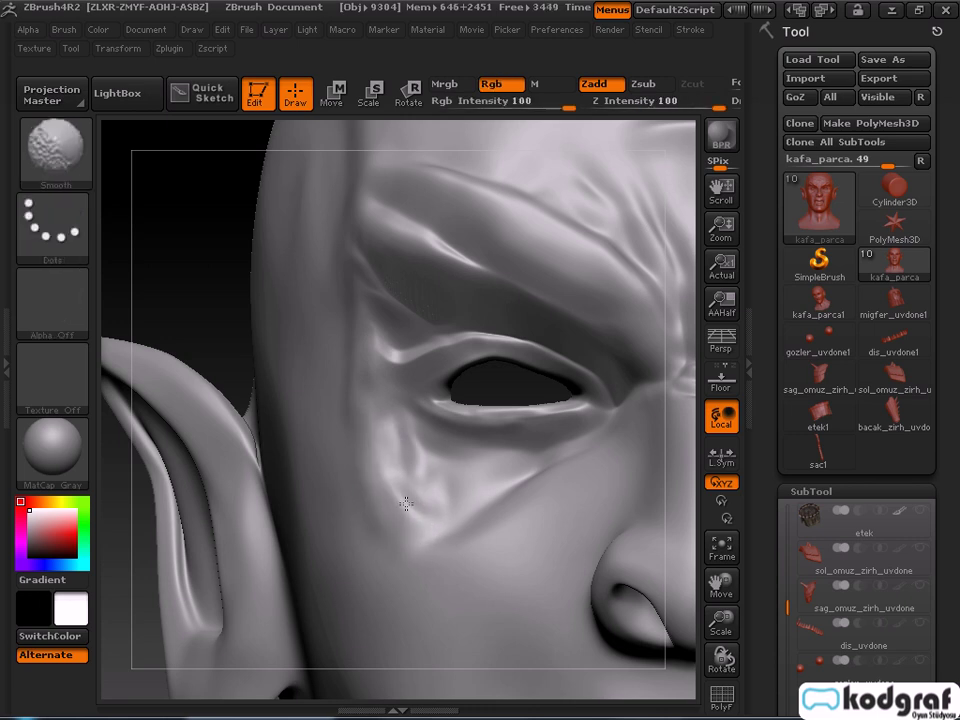
left_click_drag(386, 440, 380, 306)
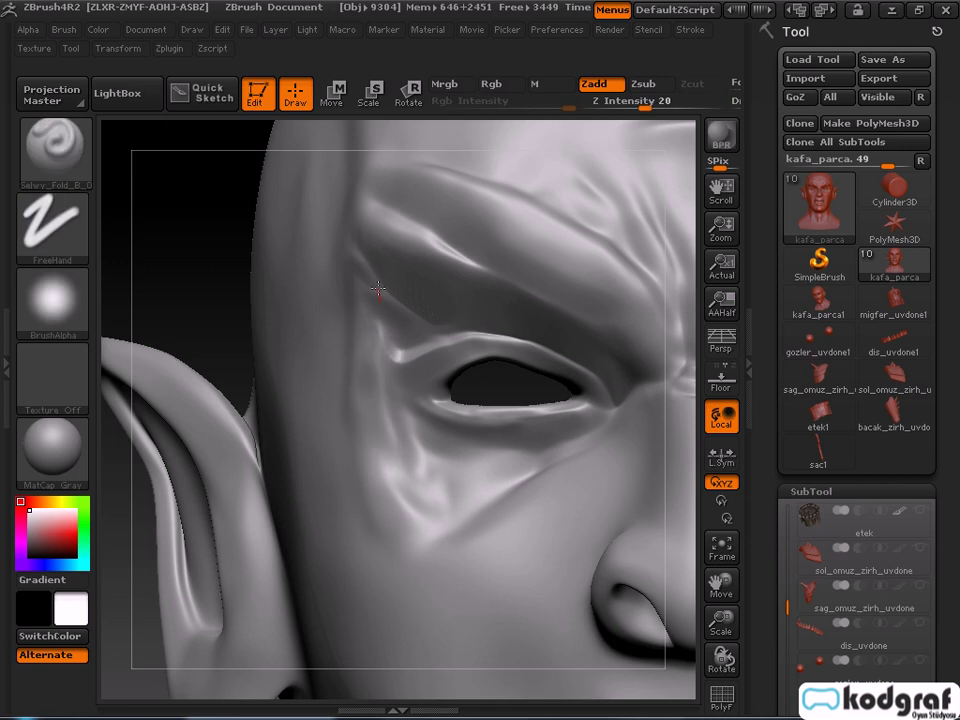
Widen the fold around the outer side of the eye socket with extra strokes running down from the temple.
right_click_drag(347, 298, 353, 301)
mouse_move(348, 388)
left_mouse_down()
mouse_move(370, 494)
mouse_move(390, 525)
mouse_move(382, 555)
left_mouse_up()
right_click_drag(396, 487, 388, 400)
mouse_move(361, 303)
left_mouse_down()
mouse_move(347, 379)
mouse_move(357, 456)
left_mouse_up()
mouse_move(336, 322)
left_mouse_down()
mouse_move(336, 382)
mouse_move(379, 514)
mouse_move(390, 512)
left_mouse_up()
right_click_drag(392, 509, 370, 520)
mouse_move(387, 343)
left_mouse_down()
mouse_move(384, 422)
mouse_move(409, 478)
left_mouse_up()
mouse_move(409, 478)
right_mouse_down()
mouse_move(375, 450)
mouse_move(418, 461)
right_mouse_up()
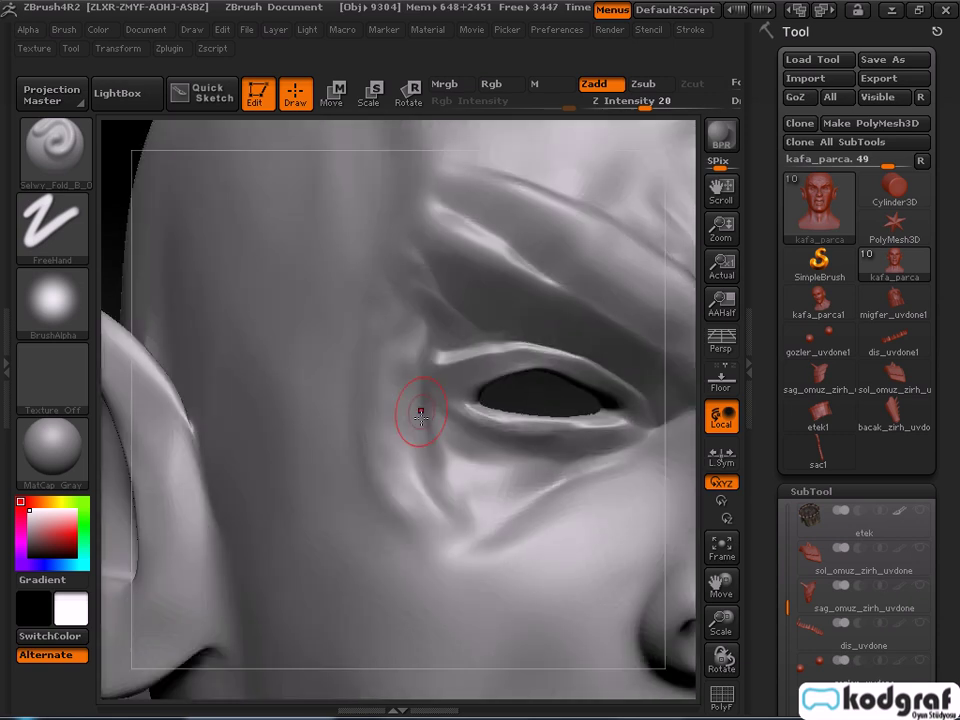
key("shift")
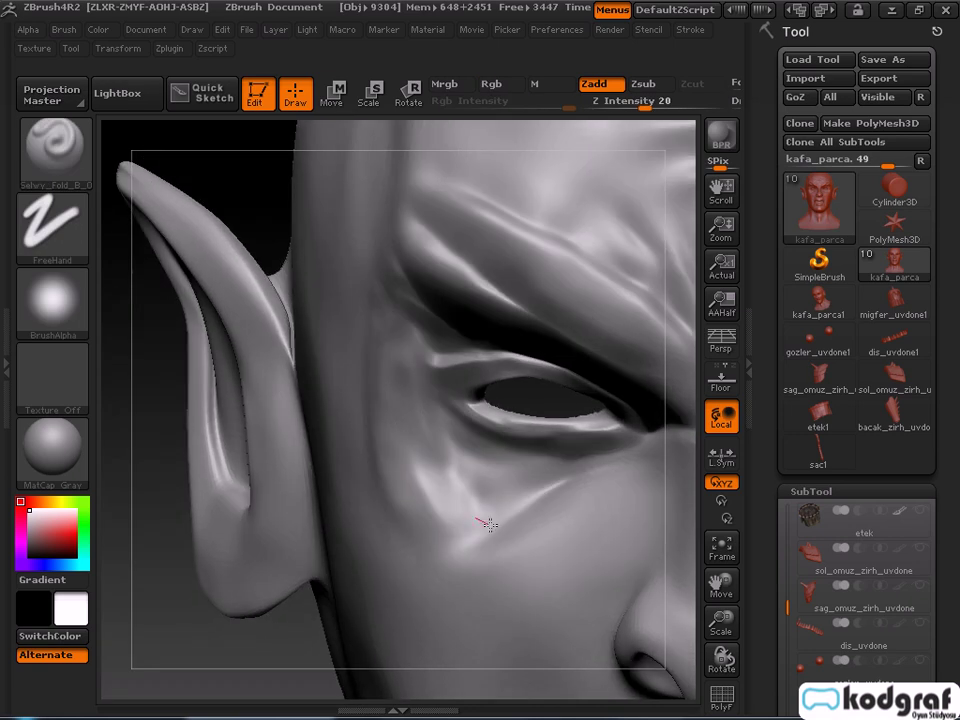
Add creases joining the outer eye fold to the lower end of the diagonal cheek crease.
left_click_drag(411, 460, 470, 550)
left_click_drag(388, 493, 472, 573)
mouse_move(440, 535)
right_mouse_down()
mouse_move(398, 527)
mouse_move(374, 502)
right_mouse_up()
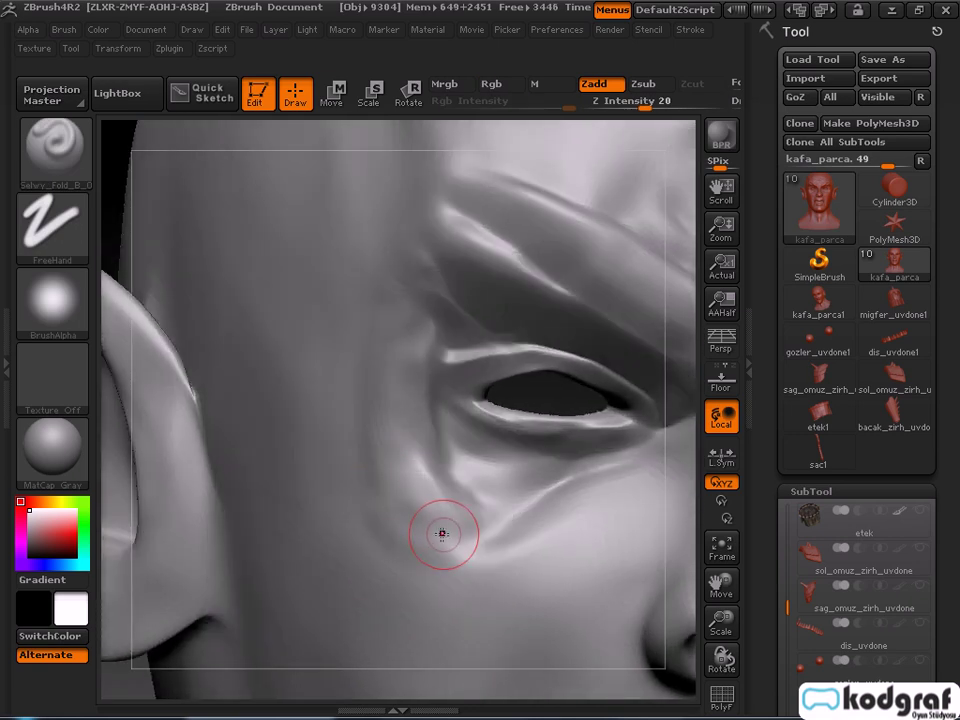
right_click_drag(438, 532, 418, 558)
right_click_drag(446, 501, 460, 462)
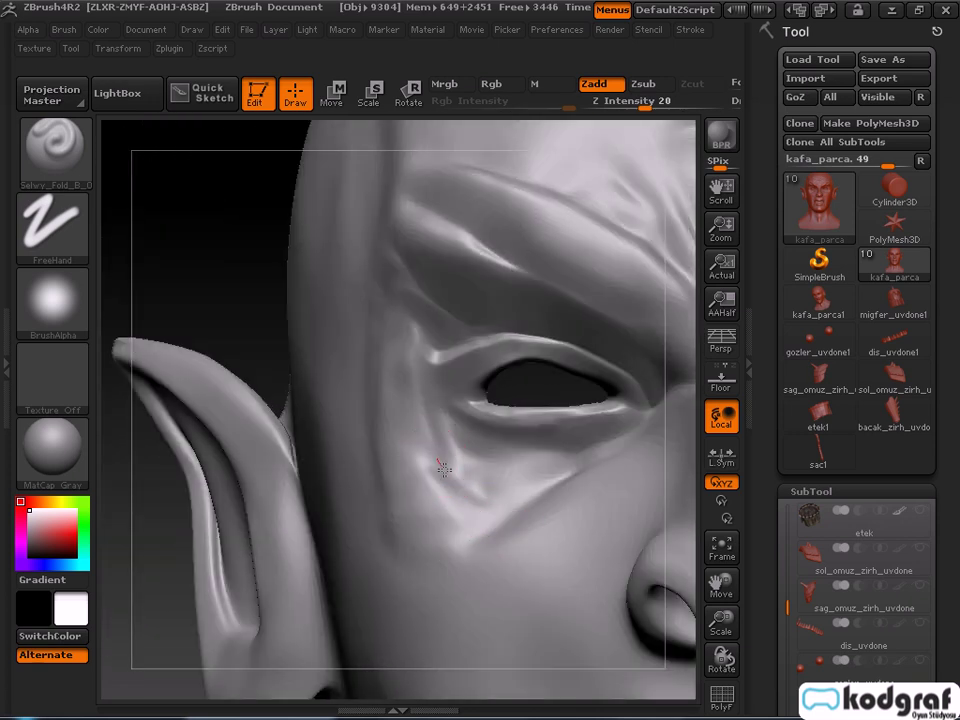
left_click_drag(464, 488, 430, 445)
right_click_drag(431, 478, 433, 424)
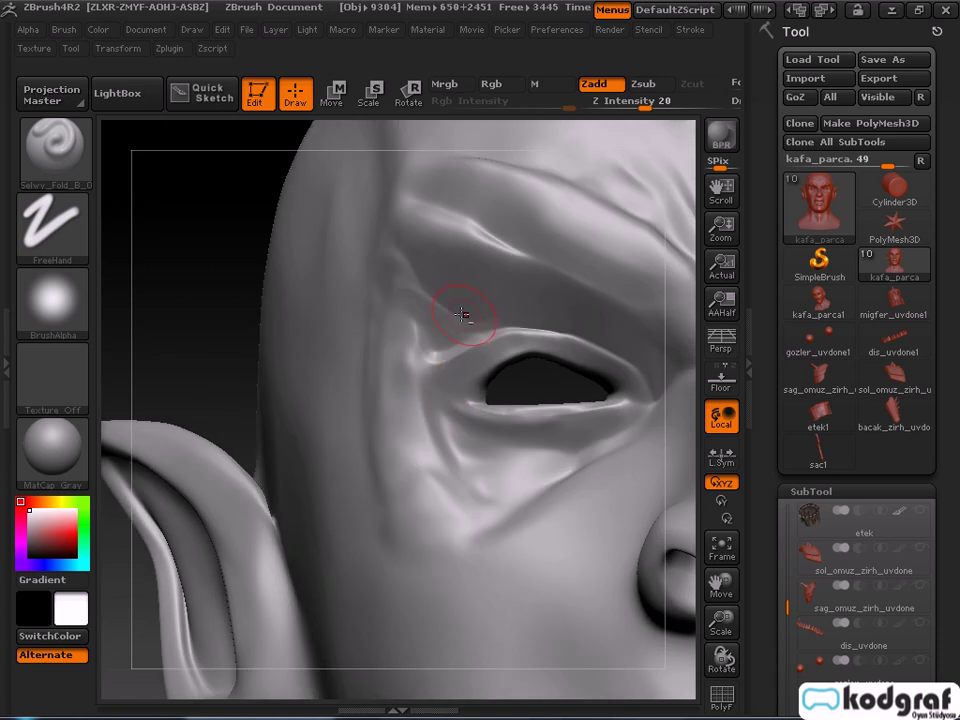
Sculpt a second fold along the outer part of the upper eyelid, meeting the side fold at the outer corner.
right_click_drag(472, 319, 488, 281)
mouse_move(425, 320)
right_mouse_down()
mouse_move(450, 322)
mouse_move(425, 300)
mouse_move(488, 292)
mouse_move(499, 267)
right_mouse_up()
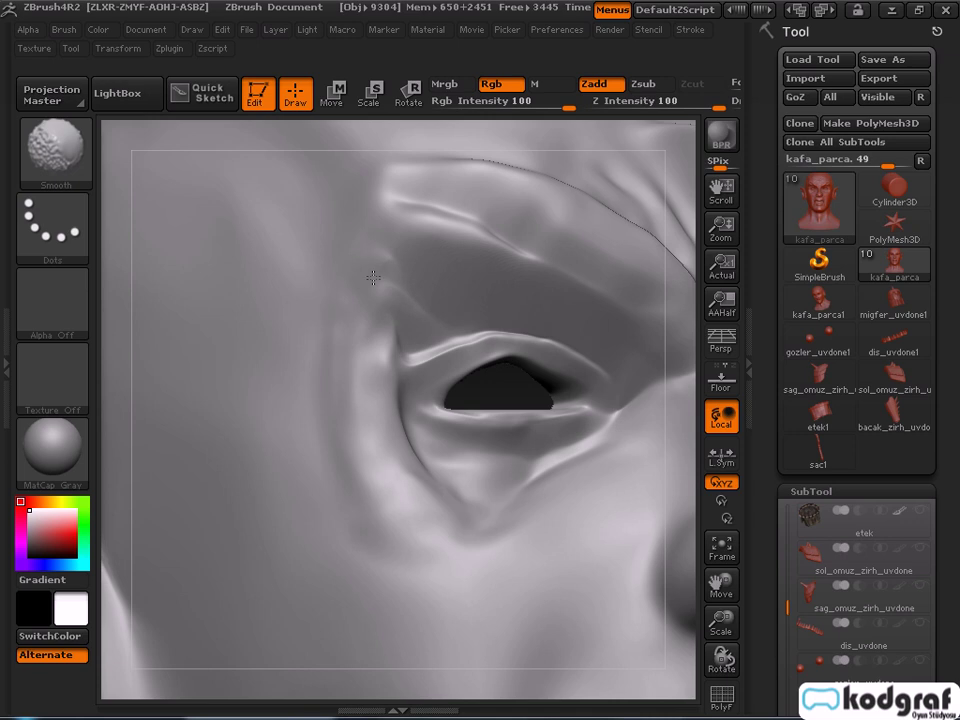
mouse_move(381, 384)
right_mouse_down()
mouse_move(345, 463)
mouse_move(446, 402)
mouse_move(439, 480)
mouse_move(441, 343)
right_mouse_up()
left_click_drag(469, 329, 411, 375)
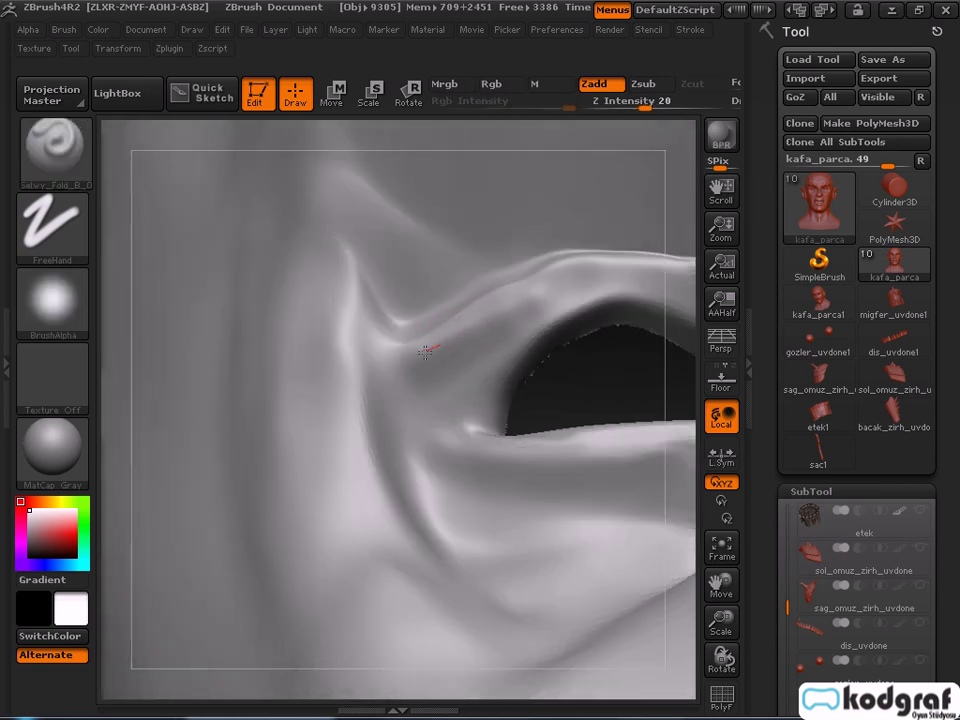
left_click_drag(541, 298, 437, 330)
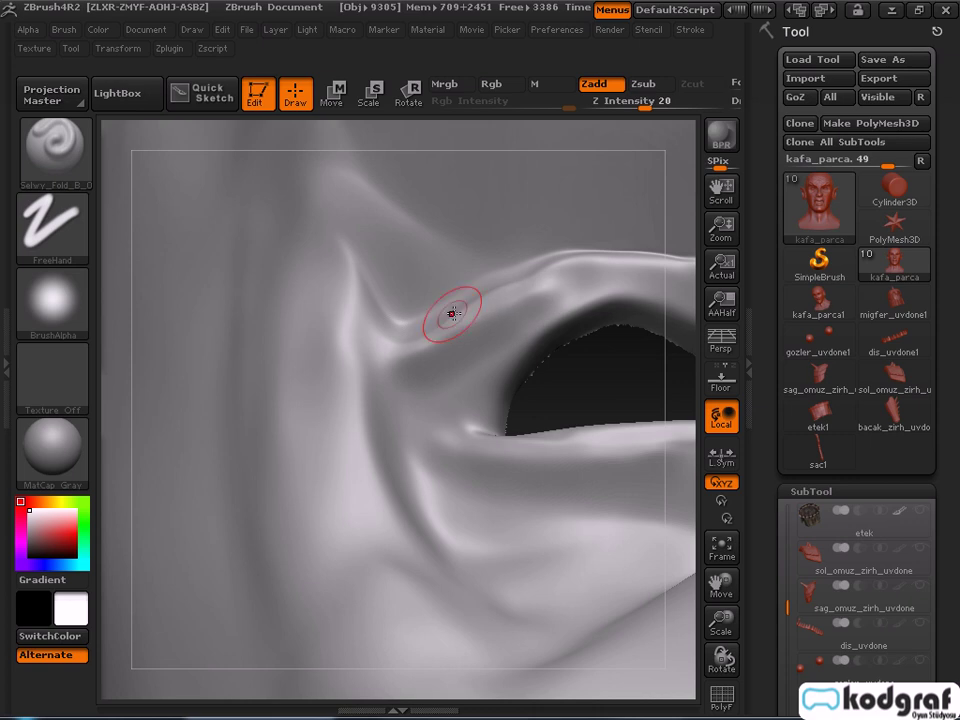
Smooth the outer part of the upper eyelid and soften the transition between its two folds.
key("shift+d")
key("shift+d")
left_click_drag(497, 297, 496, 290, "shift")
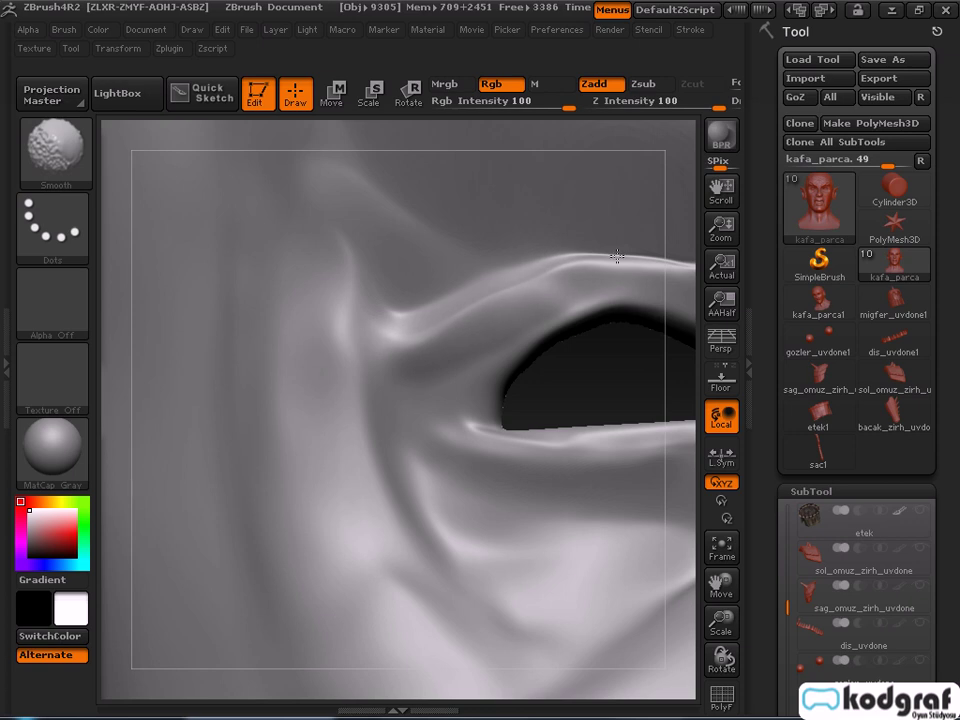
mouse_move(567, 269)
right_mouse_down()
mouse_move(548, 270)
mouse_move(495, 309)
right_mouse_up()
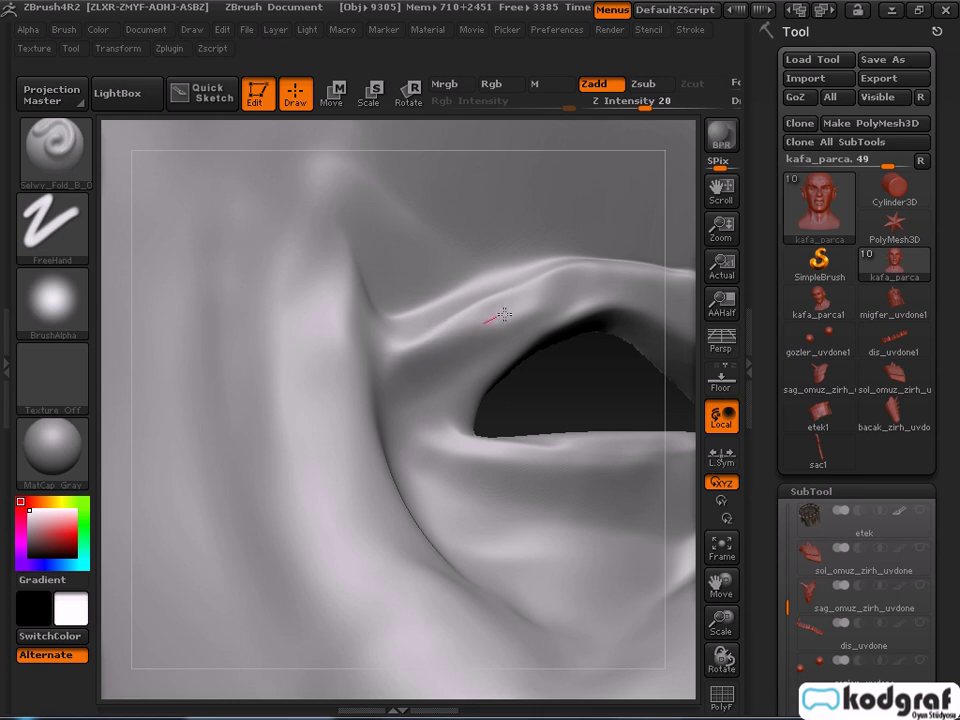
key("shift")
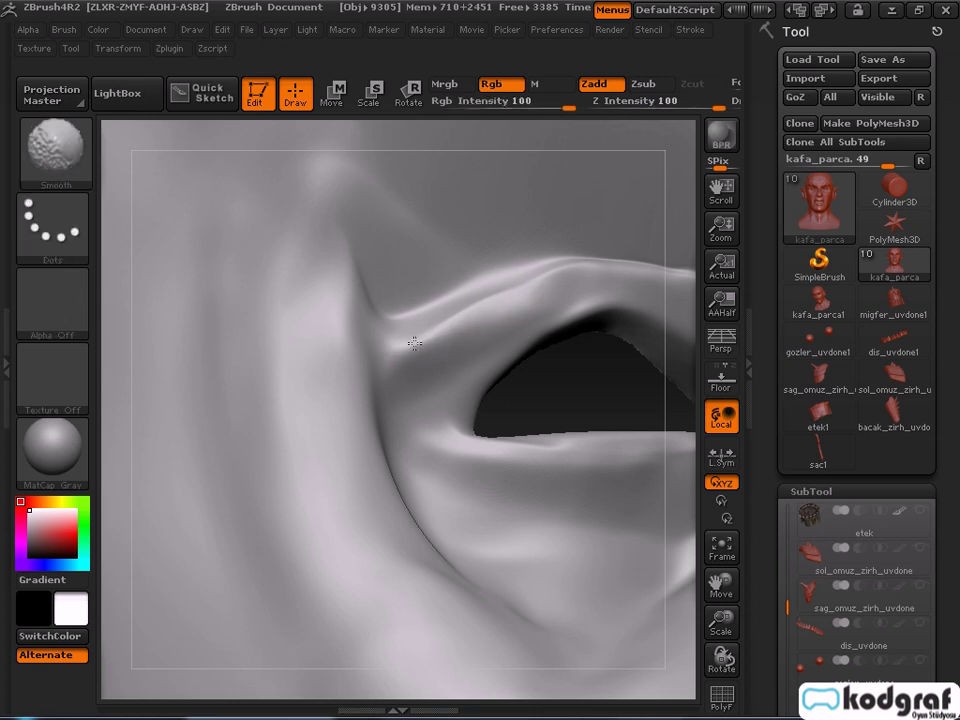
mouse_move(523, 305)
right_mouse_down()
mouse_move(589, 313)
mouse_move(486, 314)
right_mouse_up()
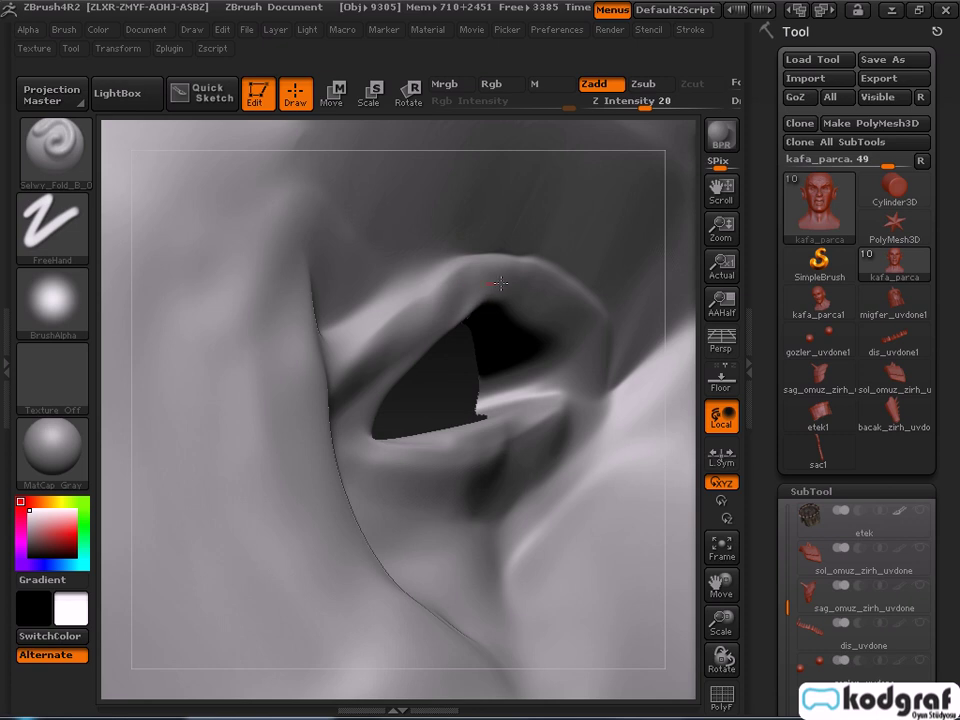
Continue the fold strokes along the upper eyelid's rim over the eye opening to the inner corner.
right_click_drag(531, 278, 490, 280)
mouse_move(552, 305)
left_mouse_down()
mouse_move(609, 334)
mouse_move(484, 279)
mouse_move(505, 291)
left_mouse_up()
right_click_drag(535, 304, 478, 306)
mouse_move(482, 277)
left_mouse_down()
mouse_move(583, 304)
mouse_move(634, 347)
left_mouse_up()
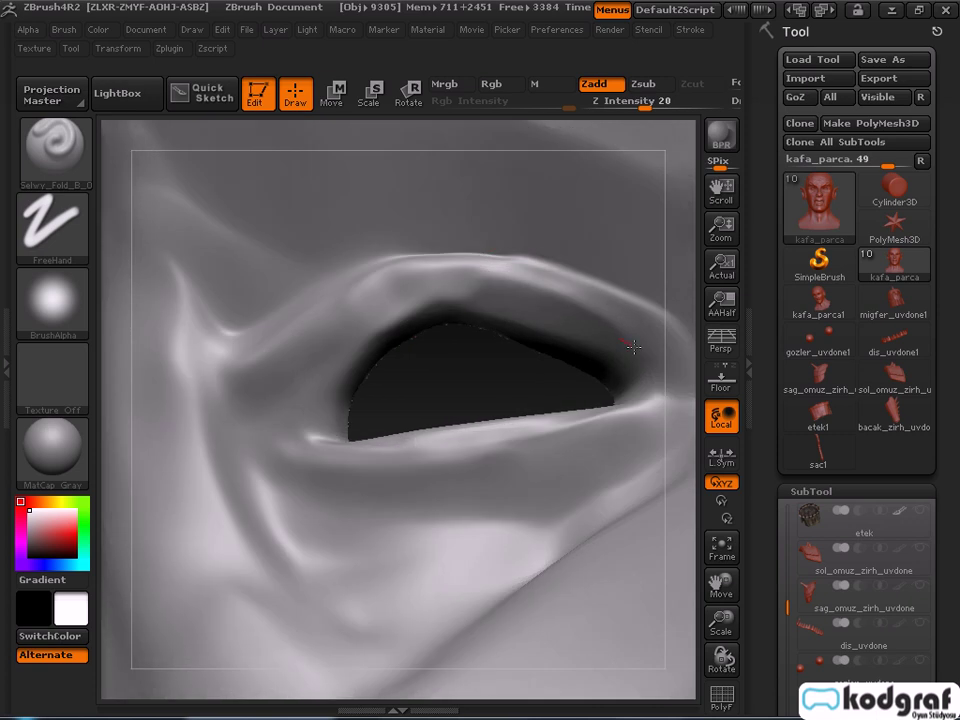
Extend the lower eyelid's rim outward past the outer eye corner and undo the last stroke.
left_click_drag(257, 431, 314, 394)
right_click_drag(300, 400, 275, 472)
left_click_drag(297, 430, 218, 436)
mouse_move(285, 440)
left_mouse_down()
mouse_move(239, 439)
mouse_move(210, 410)
mouse_move(259, 405)
left_mouse_up()
key("ctrl+z")
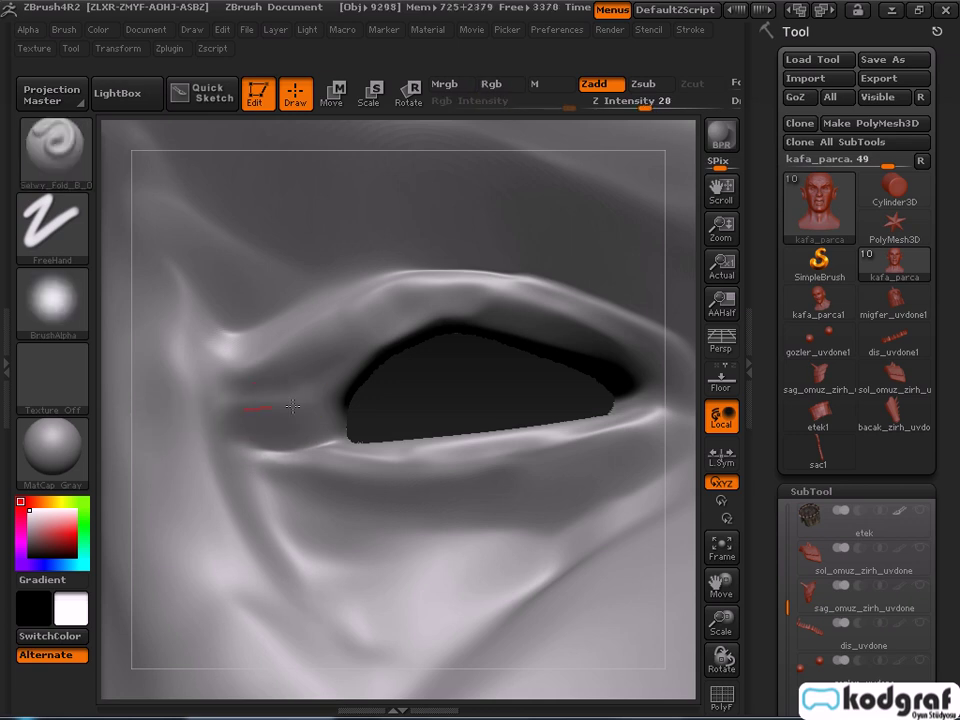
Sculpt a small crease between the eyelids at the outer eye corner and refine the lower lid's outer end.
mouse_move(223, 386)
left_mouse_down()
mouse_move(298, 402)
mouse_move(256, 396)
mouse_move(297, 412)
mouse_move(268, 402)
mouse_move(284, 408)
left_mouse_up()
right_click_drag(328, 508, 296, 490)
mouse_move(280, 424)
left_mouse_down("shift")
mouse_move(257, 437)
mouse_move(275, 420)
left_mouse_up("shift")
right_click_drag(312, 474, 340, 496)
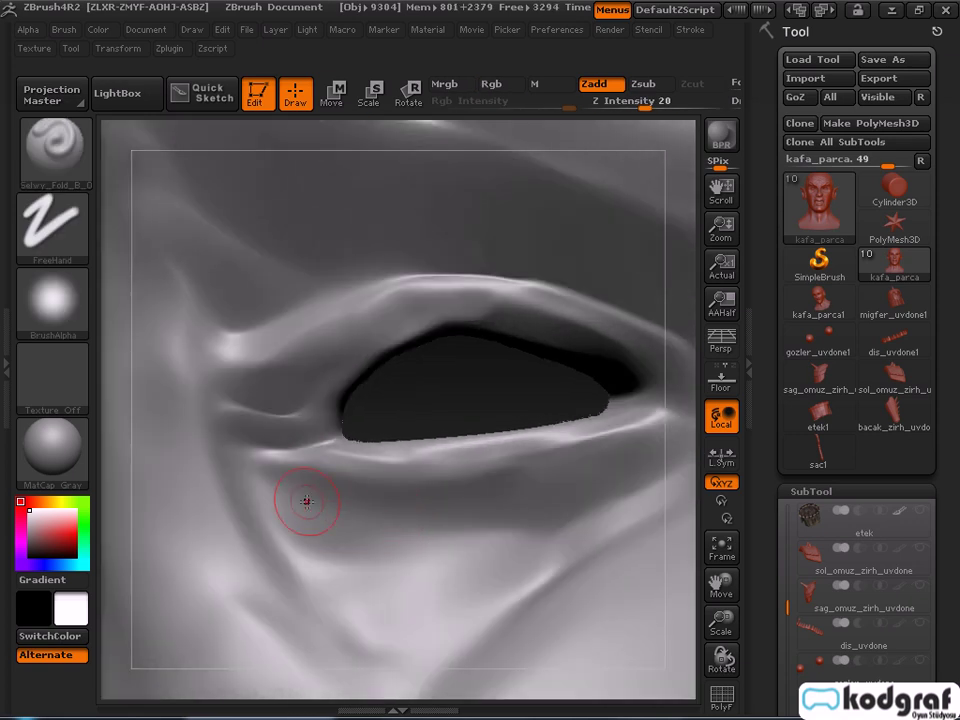
mouse_move(258, 483)
left_mouse_down()
mouse_move(304, 476)
mouse_move(270, 472)
mouse_move(268, 485)
mouse_move(258, 484)
mouse_move(281, 462)
mouse_move(250, 463)
left_mouse_up()
left_click_drag(304, 503, 265, 504)
left_click_drag(303, 455, 234, 449)
Sculpt small folds at the inner eye corner where the upper and lower eyelids meet beside the nose.
mouse_move(388, 520)
right_mouse_down()
mouse_move(429, 549)
mouse_move(392, 510)
mouse_move(345, 535)
right_mouse_up()
right_click_drag(451, 494, 437, 503, "ctrl")
mouse_move(371, 461)
left_mouse_down()
mouse_move(429, 485)
mouse_move(345, 462)
mouse_move(424, 487)
left_mouse_up()
mouse_move(379, 525)
left_mouse_down()
mouse_move(358, 515)
mouse_move(335, 533)
mouse_move(409, 518)
left_mouse_up()
mouse_move(362, 486)
left_mouse_down()
mouse_move(406, 498)
mouse_move(348, 491)
mouse_move(413, 499)
mouse_move(370, 464)
mouse_move(416, 474)
left_mouse_up()
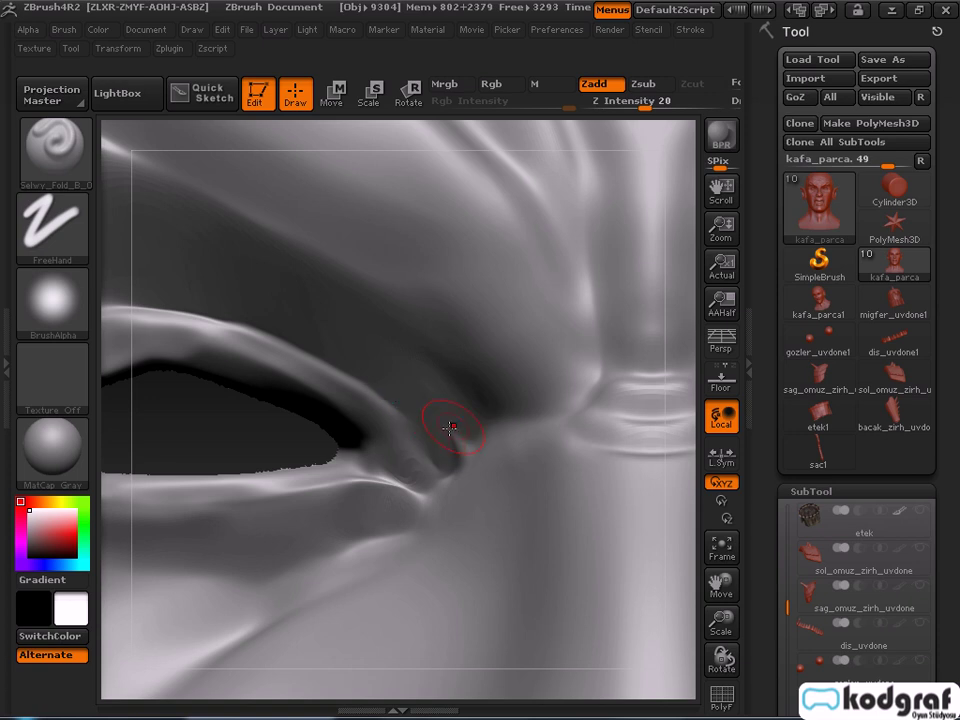
Refine the inner end of the upper eyelid above the tear duct and smooth its inner surface.
right_click_drag(434, 435, 439, 464)
right_click_drag(362, 540, 355, 540)
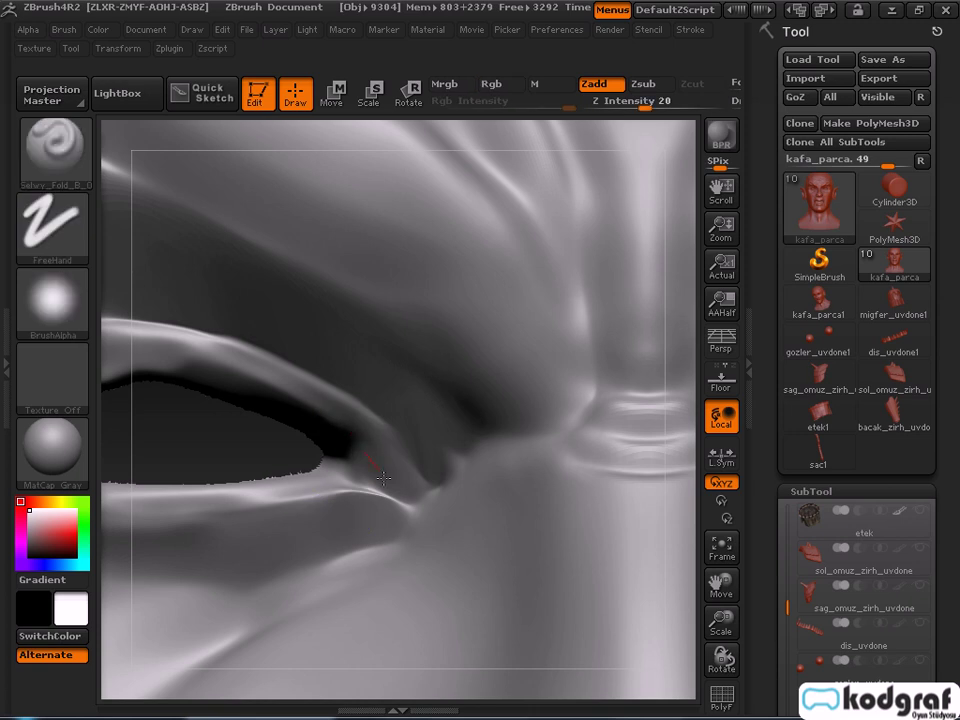
right_click_drag(376, 460, 380, 448)
left_click_drag(339, 399, 260, 342)
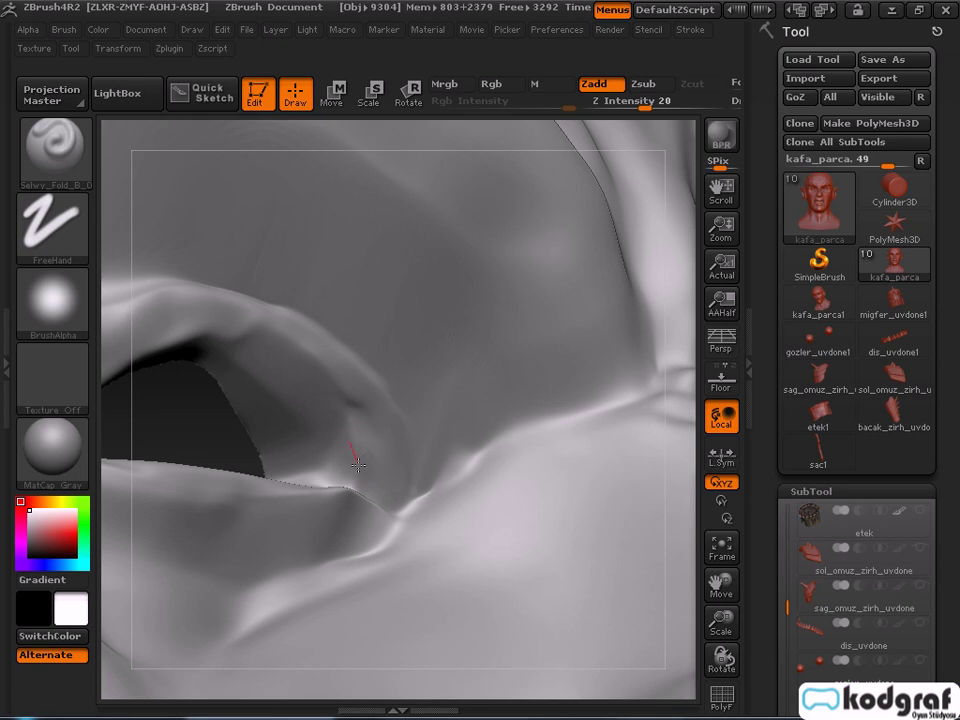
right_click_drag(387, 456, 369, 476)
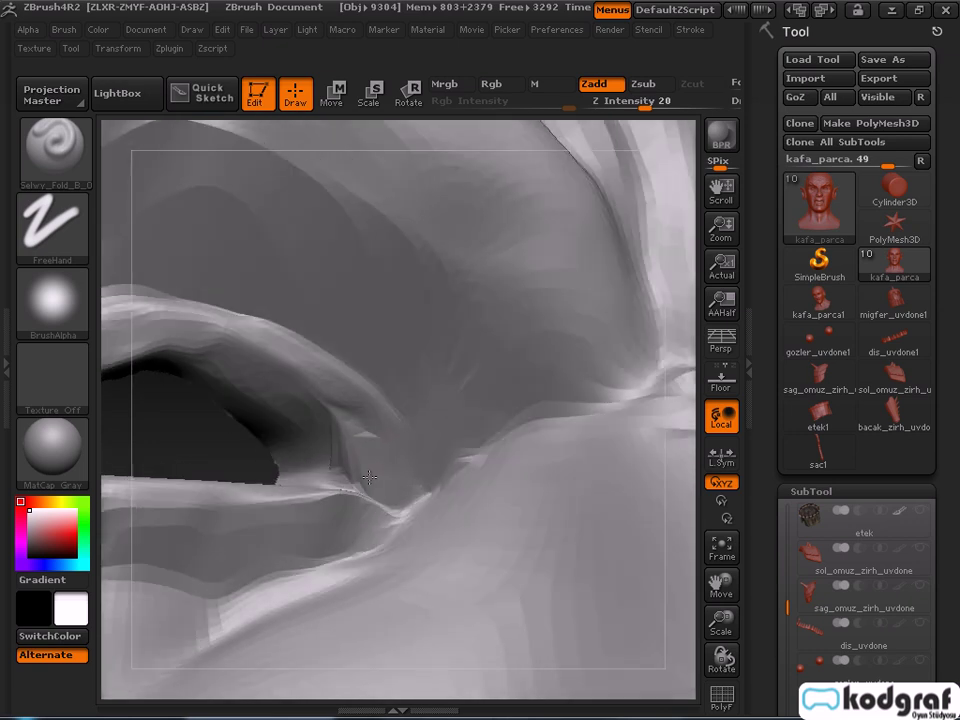
left_click_drag(340, 388, 335, 411, "shift")
Sculpt a curved fold under the eye bag linking the outer eye fold with the diagonal cheek crease.
right_click_drag(394, 476, 330, 476)
right_click_drag(372, 570, 373, 534, "ctrl")
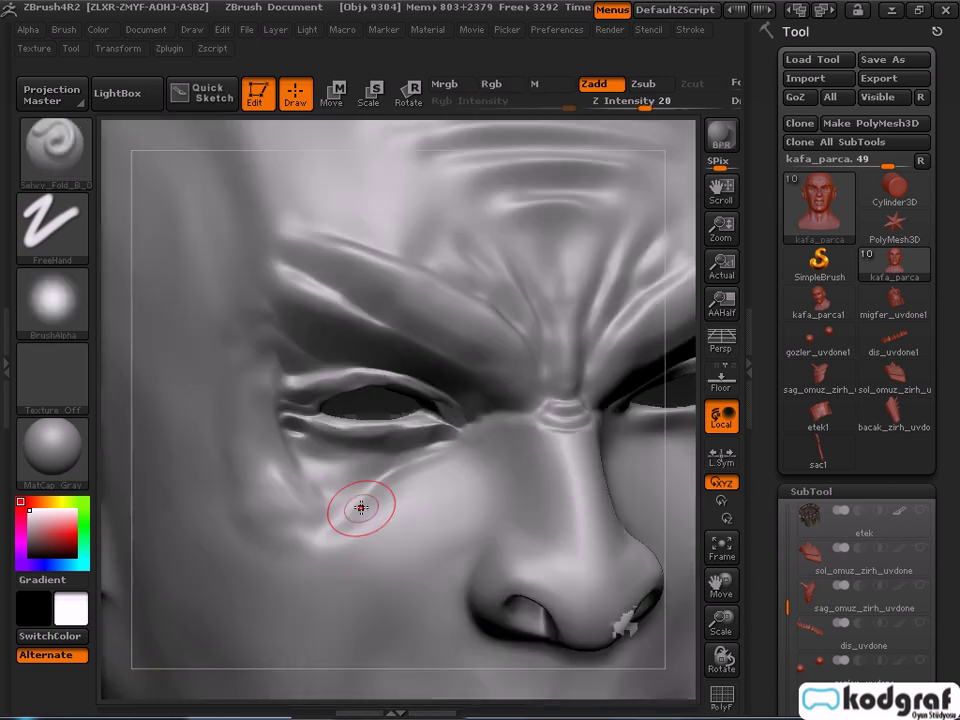
mouse_move(327, 520)
left_mouse_down()
mouse_move(330, 528)
mouse_move(301, 517)
mouse_move(296, 530)
mouse_move(343, 512)
left_mouse_up()
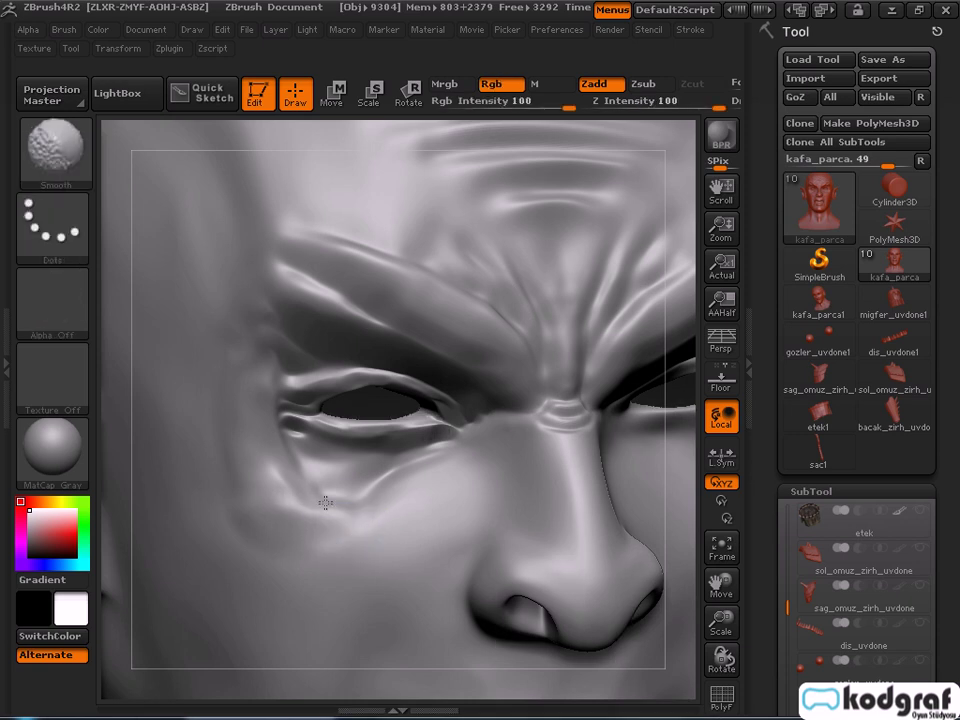